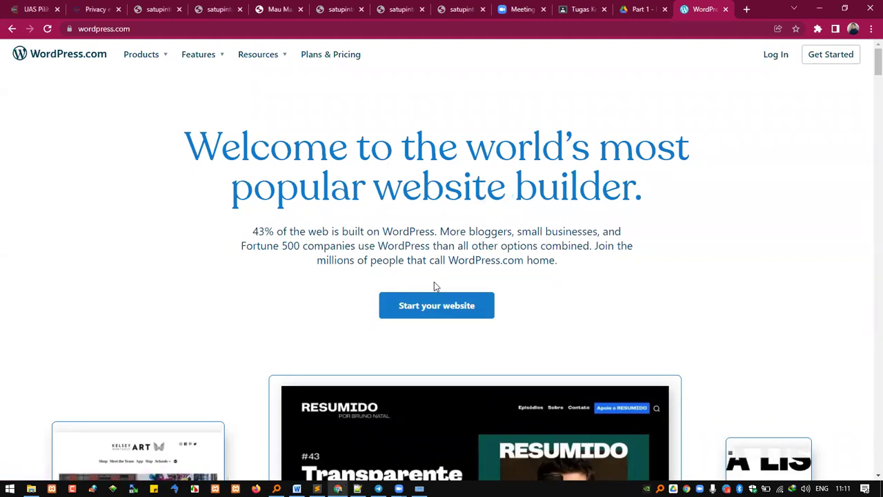
Step: Start a new WordPress.com site signup and fill in the saved e-mail address
{"action": "left_click", "coordinate": [451, 312]}
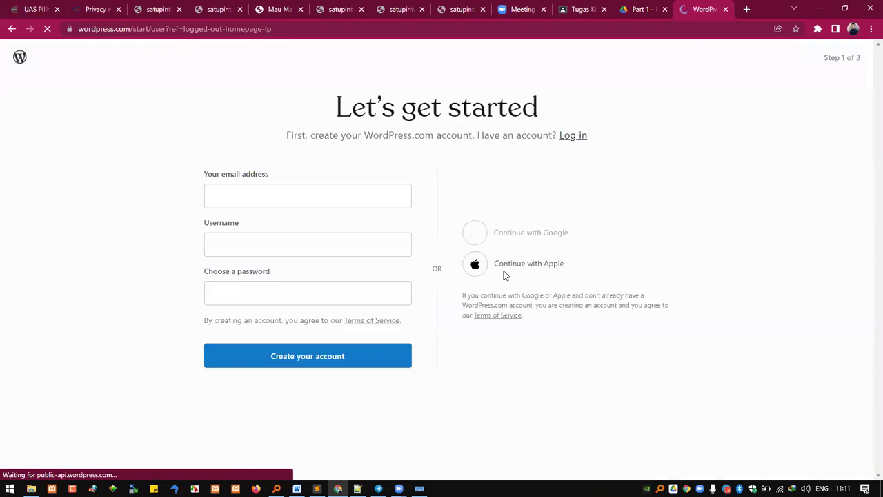
{"action": "left_click", "coordinate": [314, 196]}
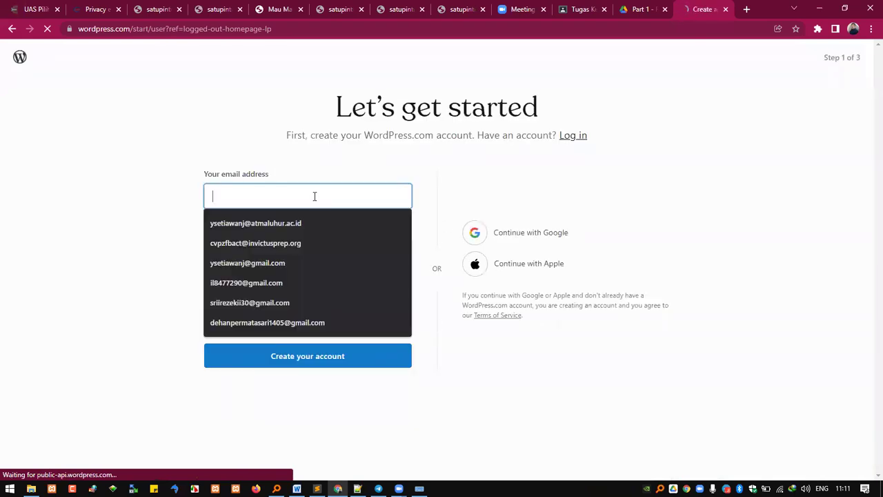
{"action": "left_click", "coordinate": [328, 228]}
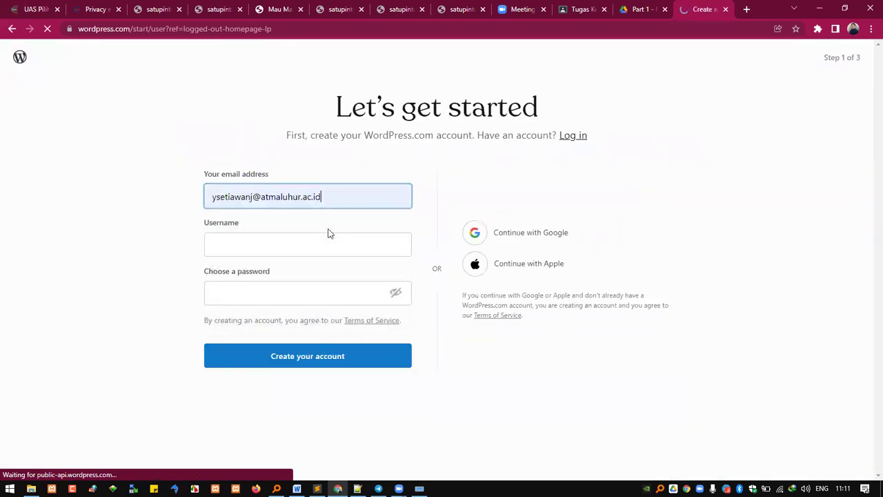
{"action": "left_click", "coordinate": [386, 245]}
{"action": "left_click", "coordinate": [511, 183]}
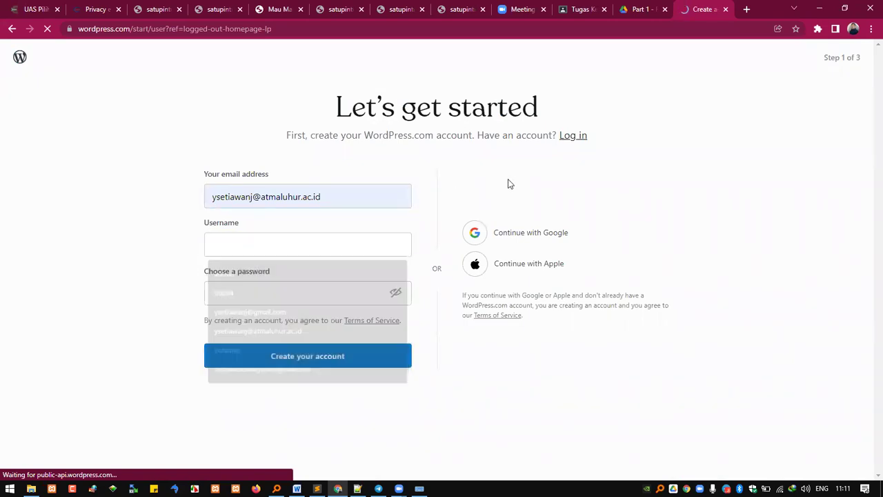
Step: Enter the account username from the autocomplete suggestion and check the e-mail field
{"action": "left_click", "coordinate": [350, 244]}
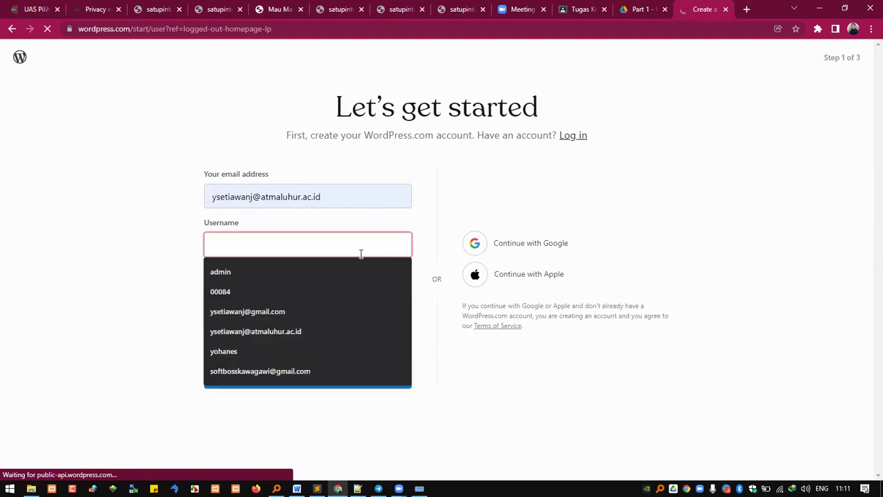
{"action": "type", "text": "kela"}
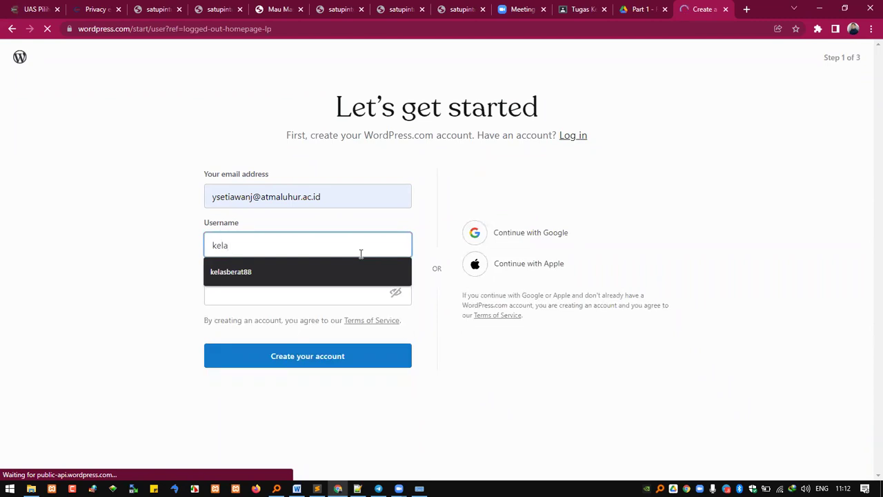
{"action": "key", "text": "Down"}
{"action": "key", "text": "Tab"}
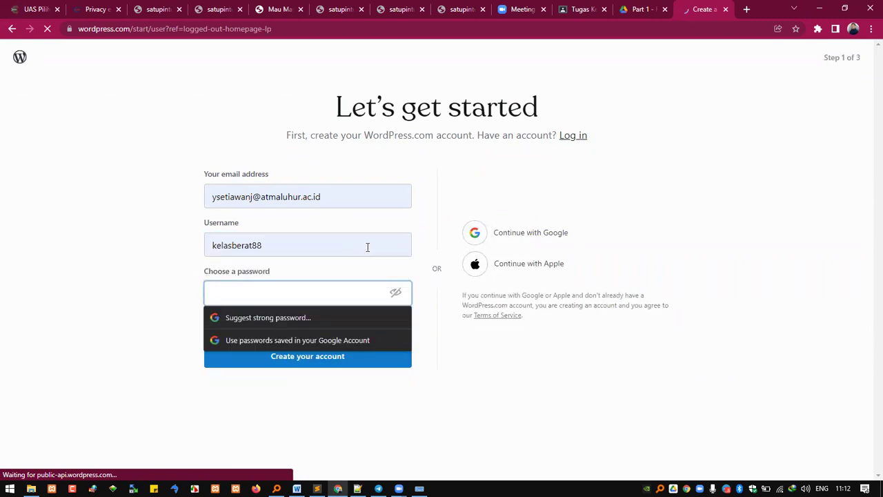
{"action": "double_click", "coordinate": [248, 245]}
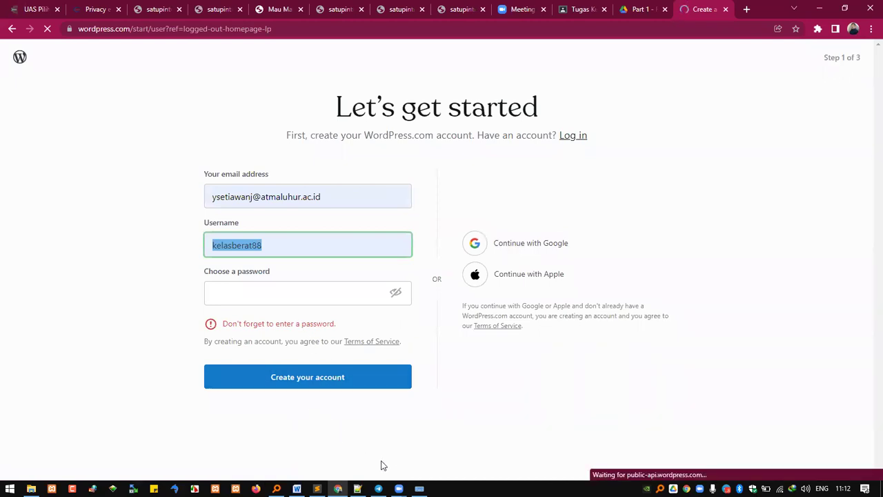
{"action": "left_click", "coordinate": [289, 198]}
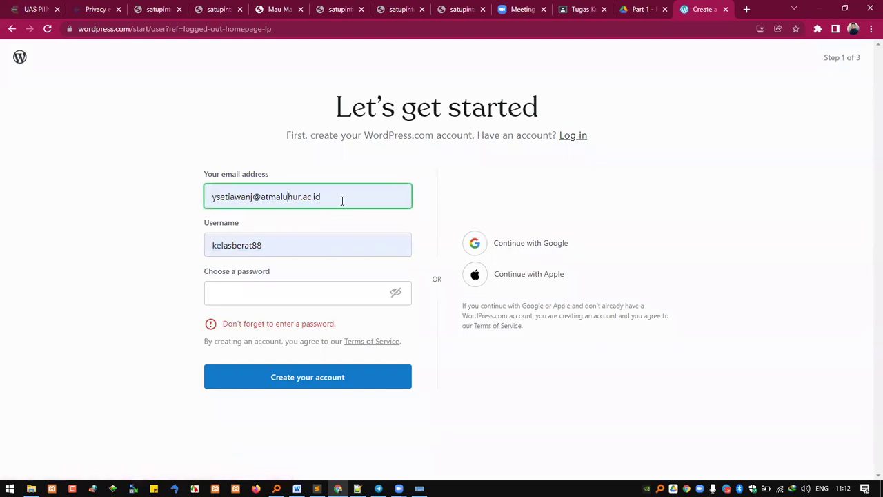
{"action": "left_click", "coordinate": [9, 489]}
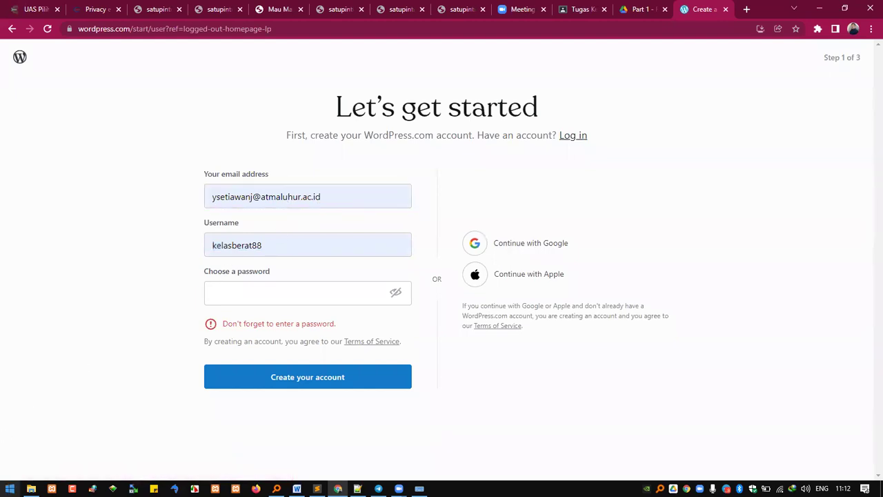
Step: Launch Windows Magnifier and zoom the screen to 200%
{"action": "type", "text": "magni"}
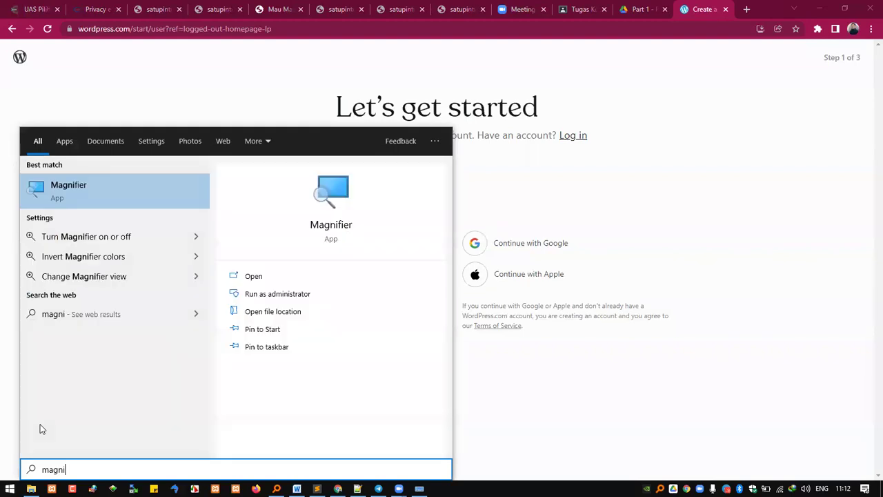
{"action": "left_click", "coordinate": [65, 181]}
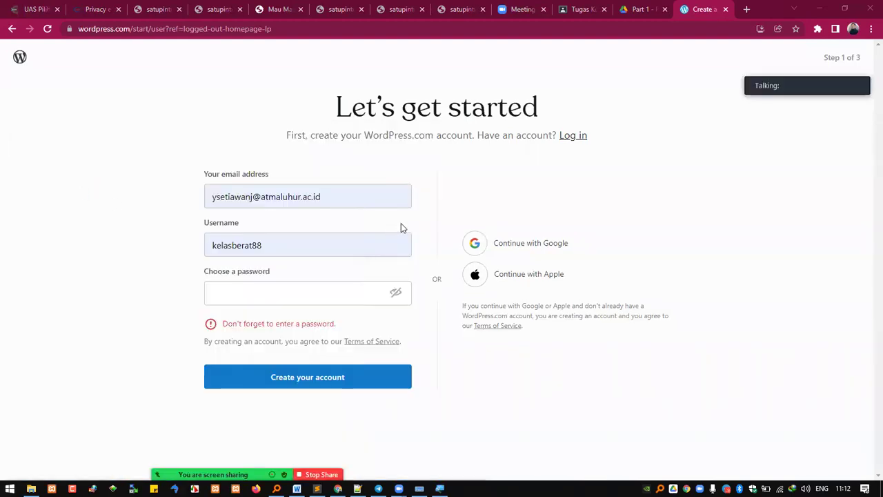
{"action": "left_click", "coordinate": [634, 51]}
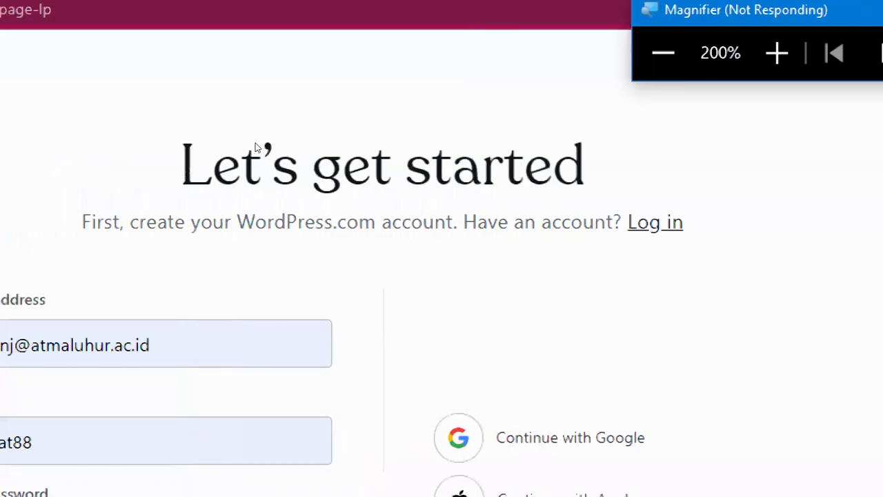
Step: Step through the e-mail and username fields to the password entry, dismissing browser suggestions
{"action": "left_click", "coordinate": [273, 249]}
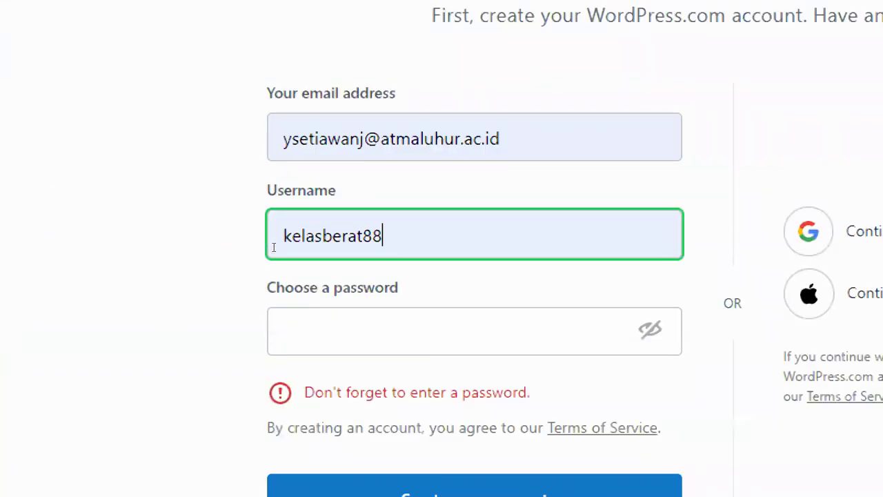
{"action": "key", "text": "shift+Tab"}
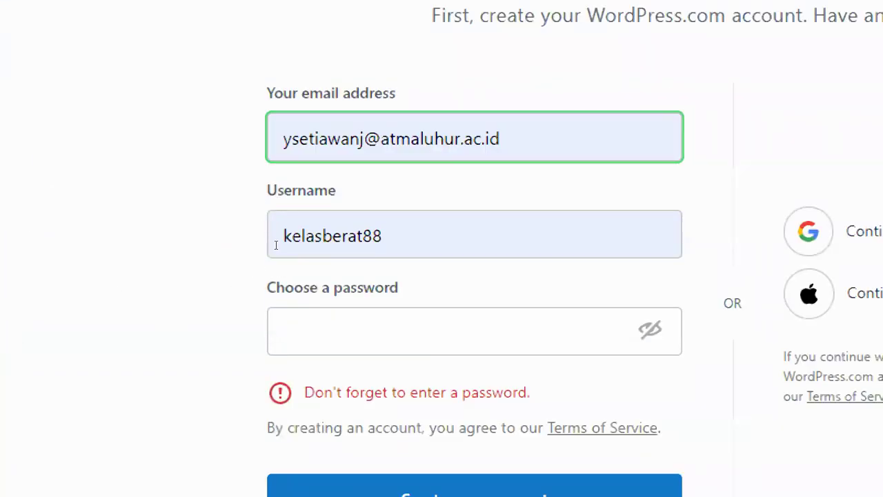
{"action": "key", "text": "Tab"}
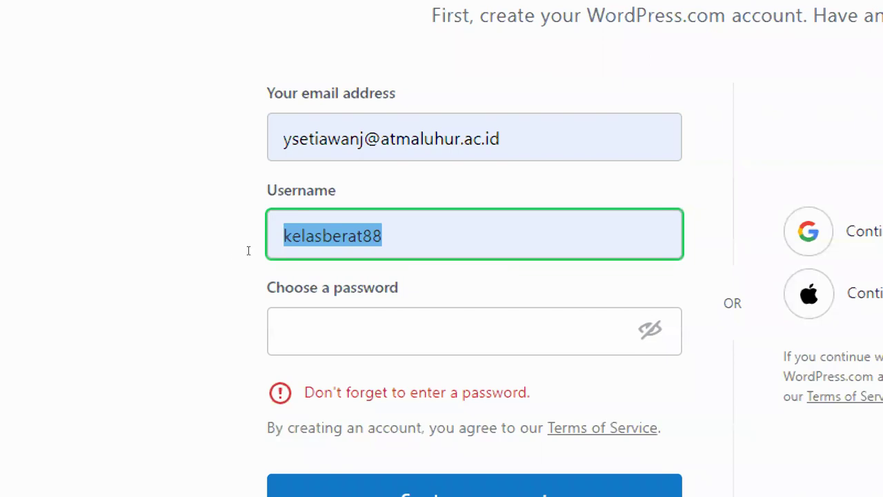
{"action": "key", "text": "Tab"}
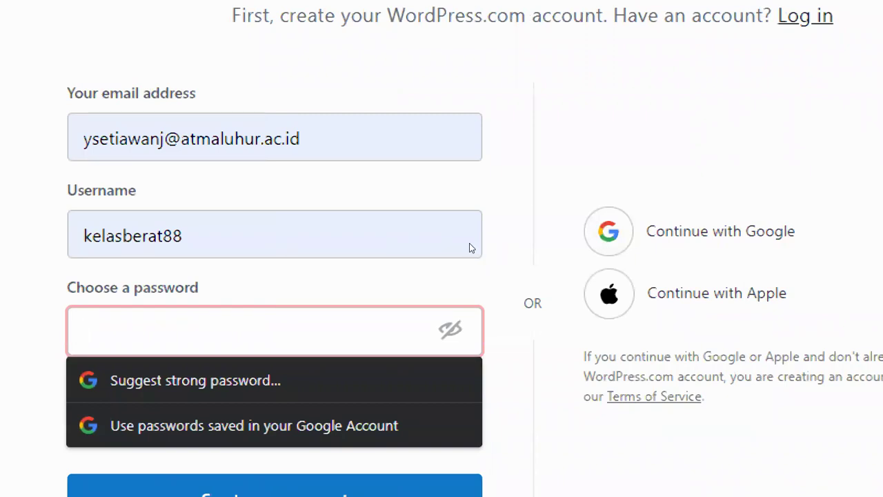
{"action": "left_click", "coordinate": [181, 315]}
{"action": "left_click", "coordinate": [258, 291]}
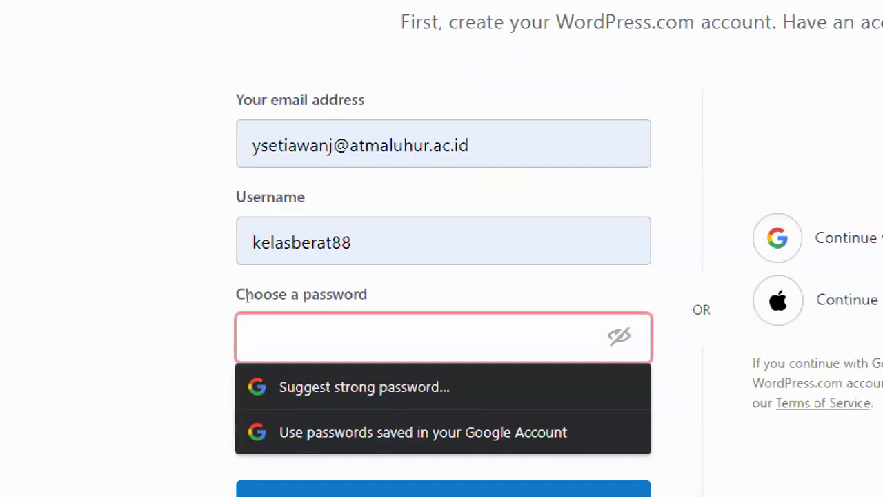
Step: Enter the account password in the Choose a password field, retyping it once
{"action": "left_click", "coordinate": [215, 296]}
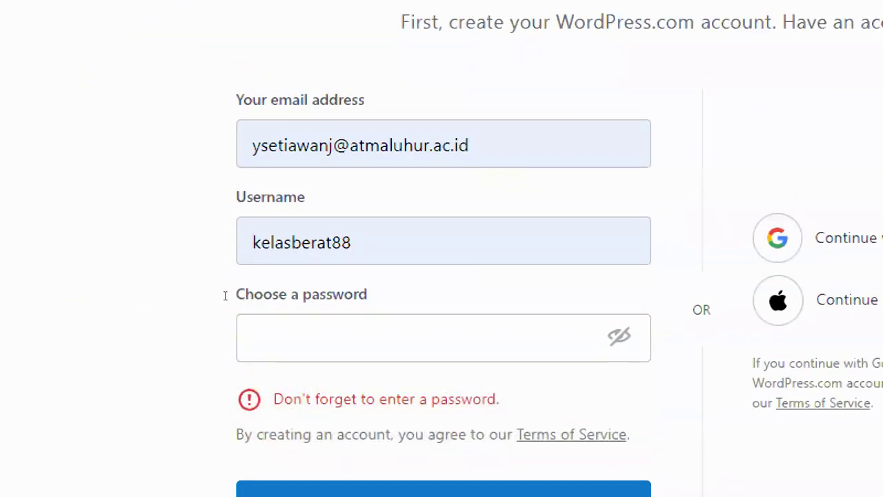
{"action": "left_click", "coordinate": [231, 291]}
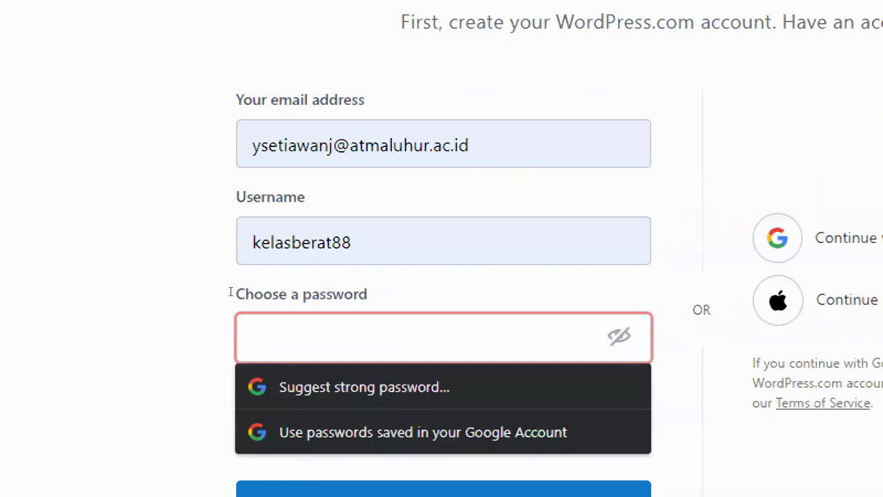
{"action": "type", "text": "**************"}
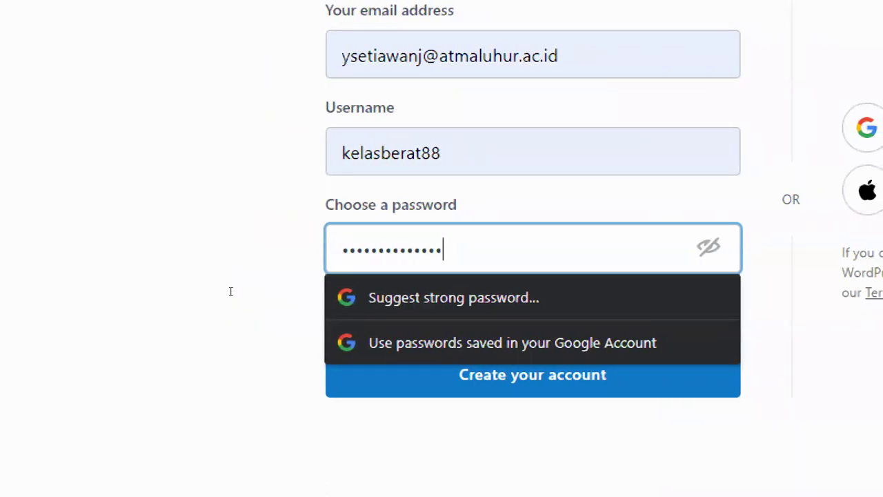
{"action": "key", "text": "Escape"}
{"action": "key", "text": "ctrl+a"}
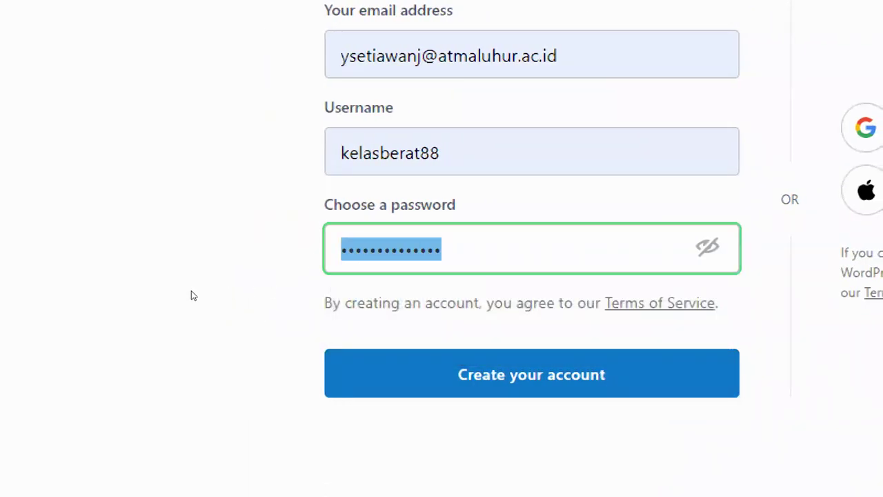
{"action": "type", "text": "**************"}
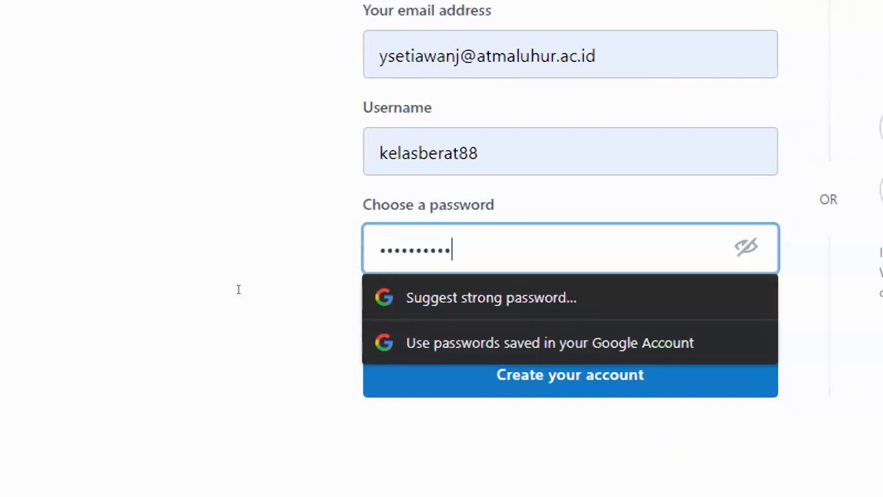
{"action": "left_click", "coordinate": [239, 355]}
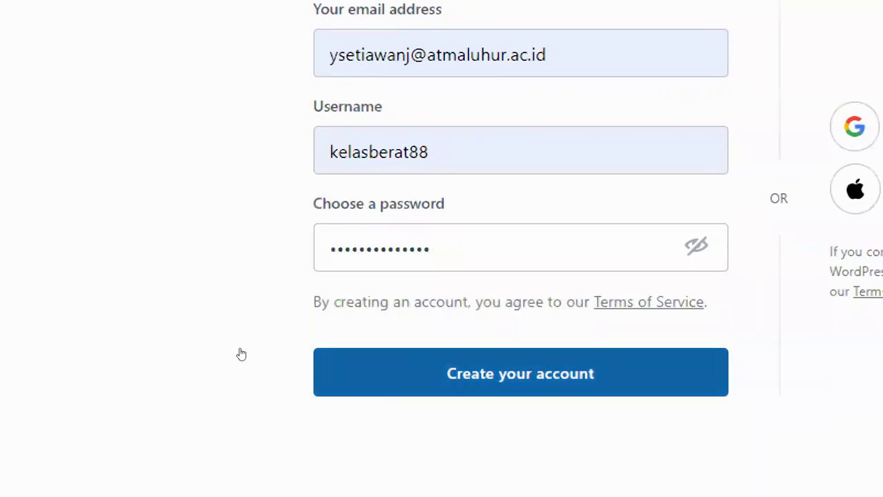
Step: Review the entered e-mail address on the signup form
{"action": "left_click", "coordinate": [339, 191]}
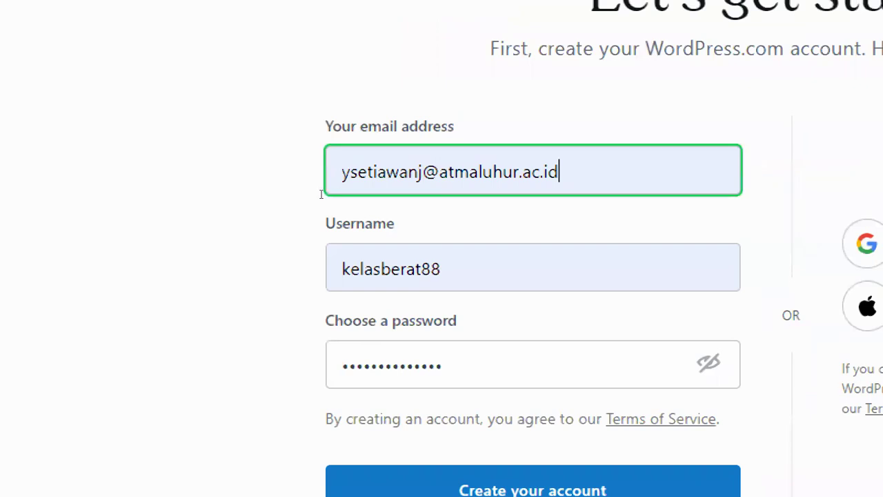
{"action": "key", "text": "ctrl+a"}
{"action": "left_click", "coordinate": [166, 233]}
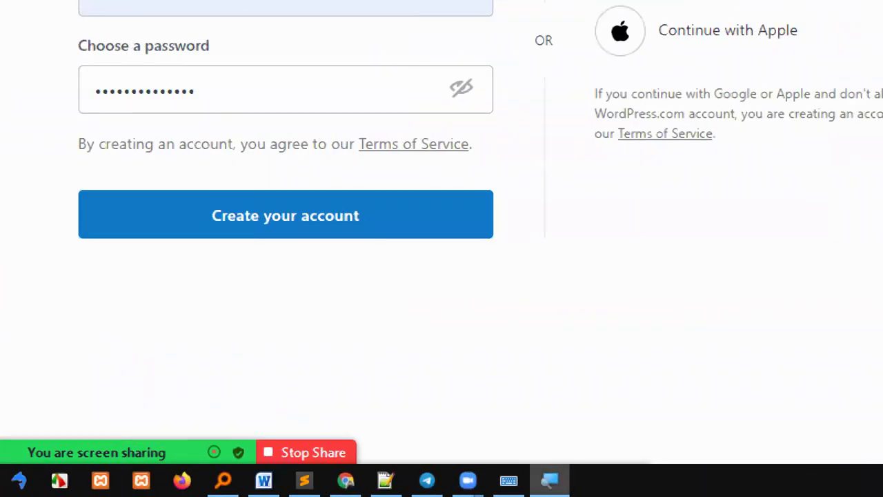
{"action": "right_click", "coordinate": [880, 480]}
{"action": "left_click", "coordinate": [494, 439]}
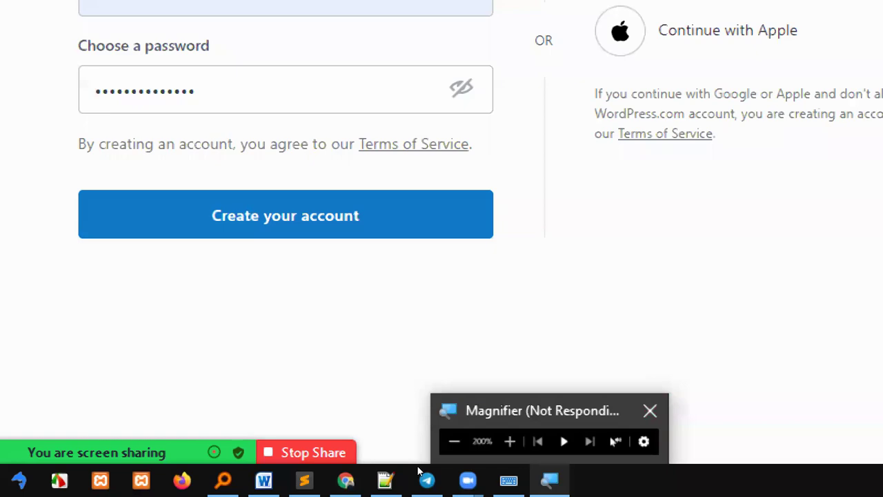
{"action": "right_click", "coordinate": [621, 481]}
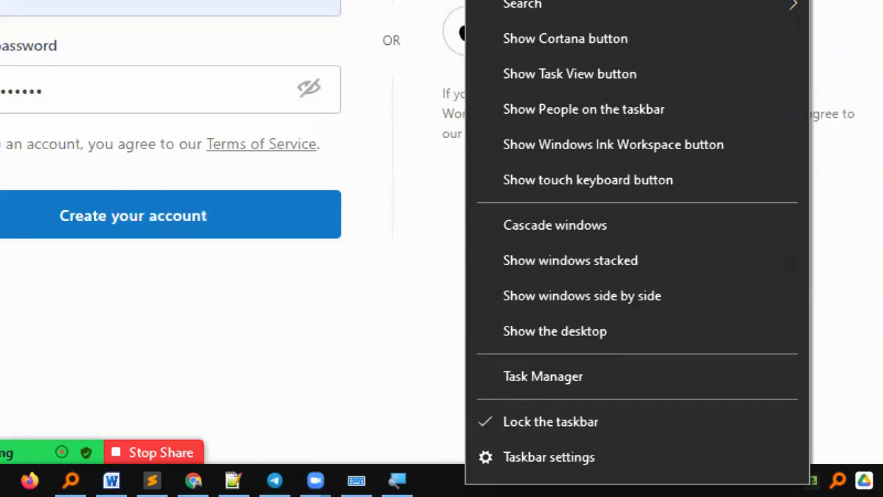
{"action": "right_click", "coordinate": [398, 480]}
{"action": "left_click", "coordinate": [435, 436]}
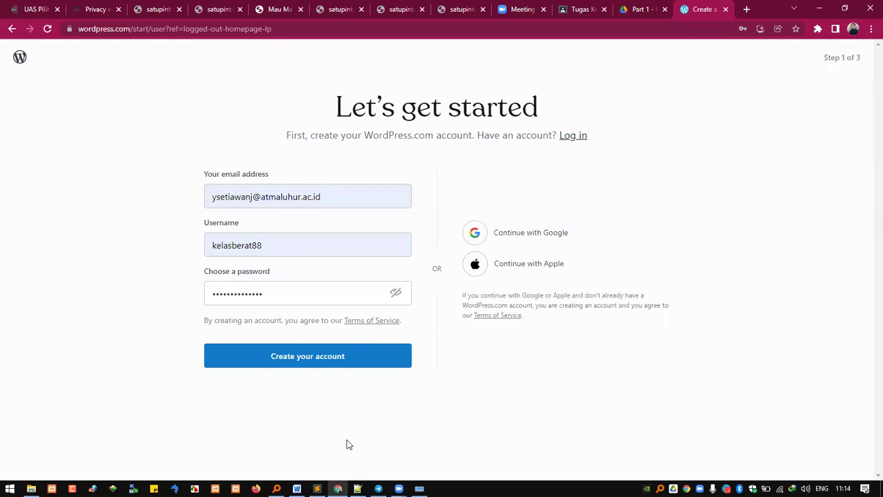
Step: Capture the filled signup page and paste the screenshot into the Word document
{"action": "left_click", "coordinate": [419, 488]}
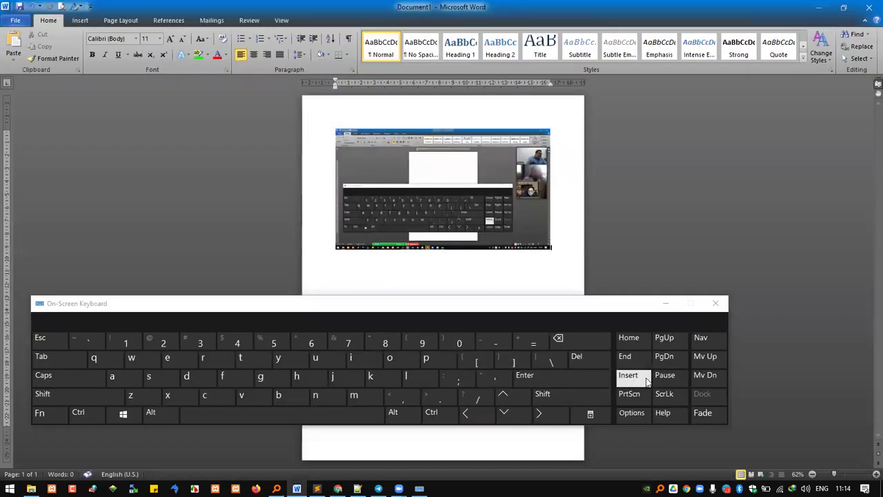
{"action": "left_click", "coordinate": [816, 6]}
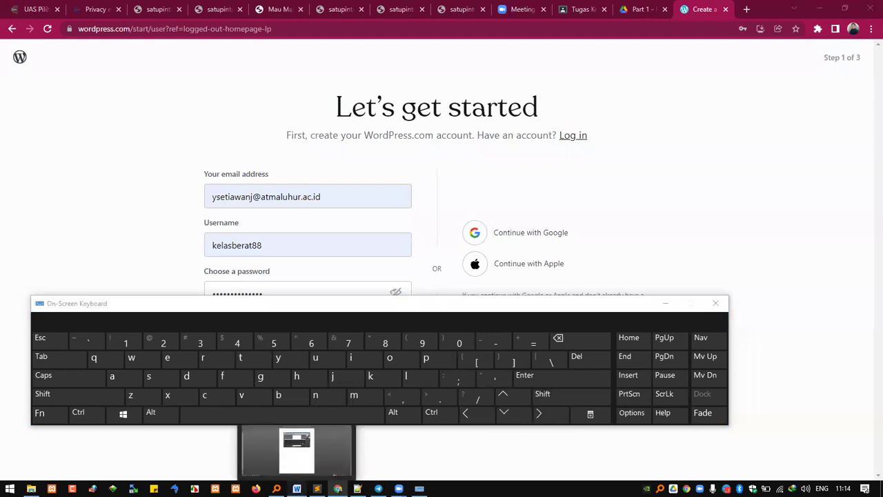
{"action": "left_click", "coordinate": [297, 487]}
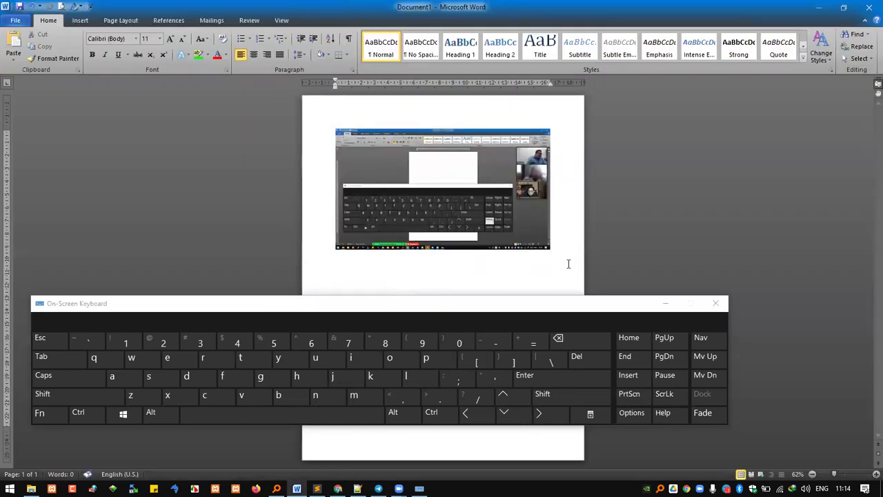
{"action": "key", "text": "ctrl+v"}
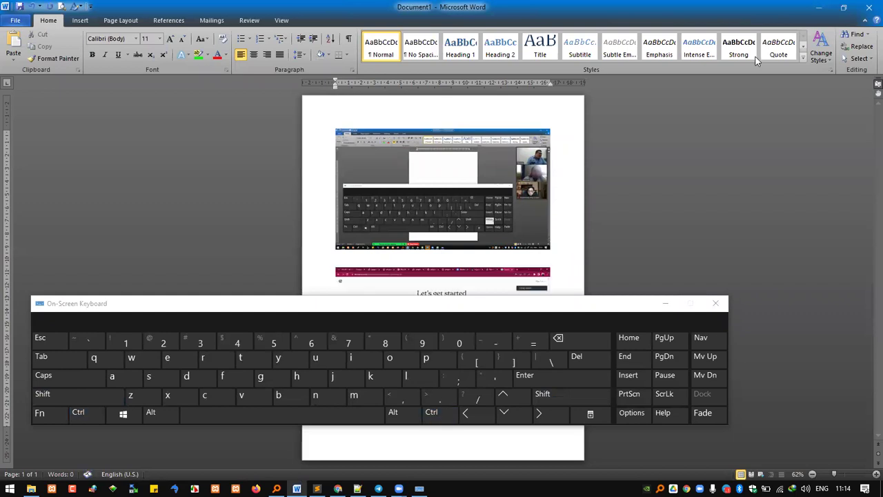
{"action": "left_click", "coordinate": [715, 303]}
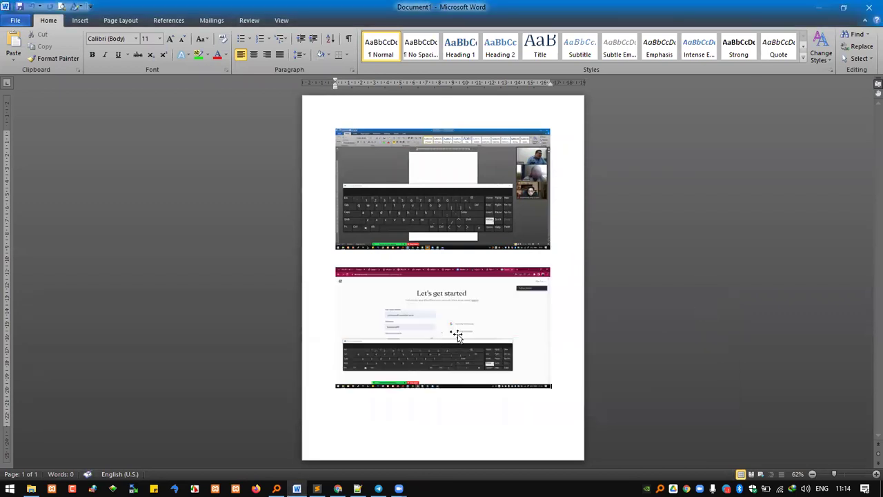
Step: Paste the signup page's web address between the two images in Word
{"action": "left_click", "coordinate": [338, 488]}
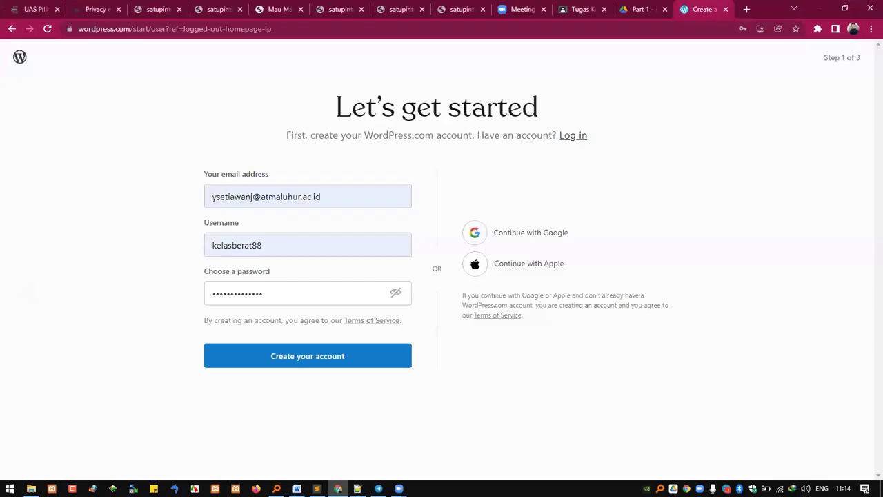
{"action": "left_click", "coordinate": [262, 29]}
{"action": "key", "text": "ctrl+c"}
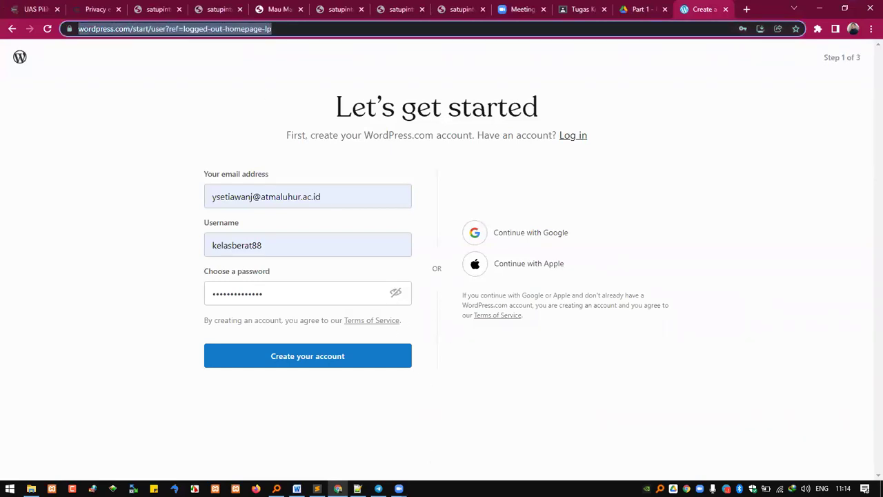
{"action": "left_click", "coordinate": [297, 488]}
{"action": "left_click", "coordinate": [430, 260]}
{"action": "key", "text": "ctrl+v"}
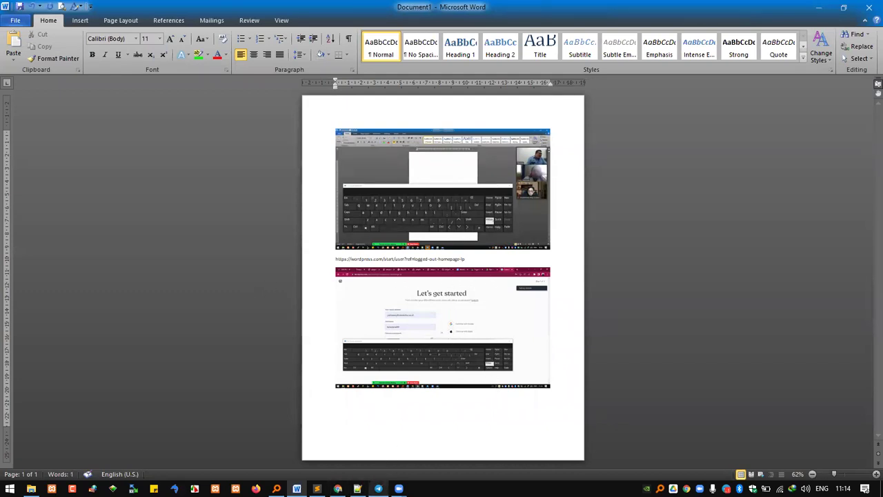
{"action": "left_click", "coordinate": [337, 488]}
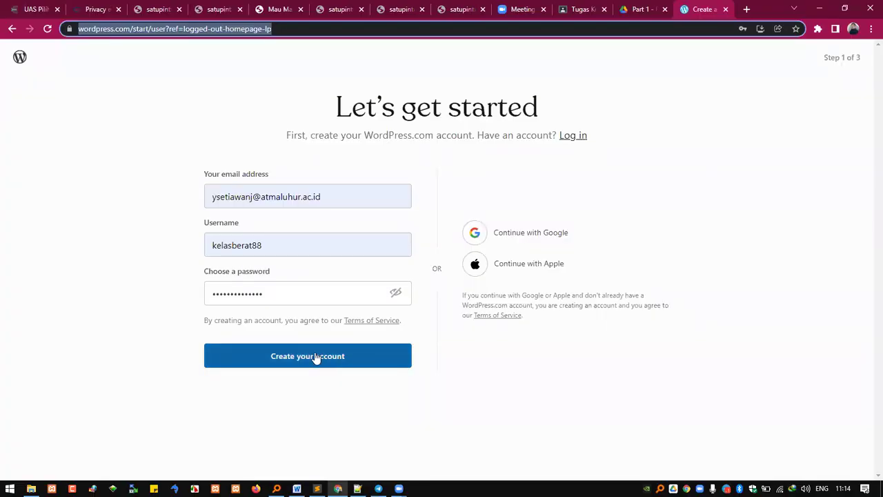
Step: Create the account, decline saving the password, and load wordpress.com in a new tab
{"action": "left_click", "coordinate": [328, 362]}
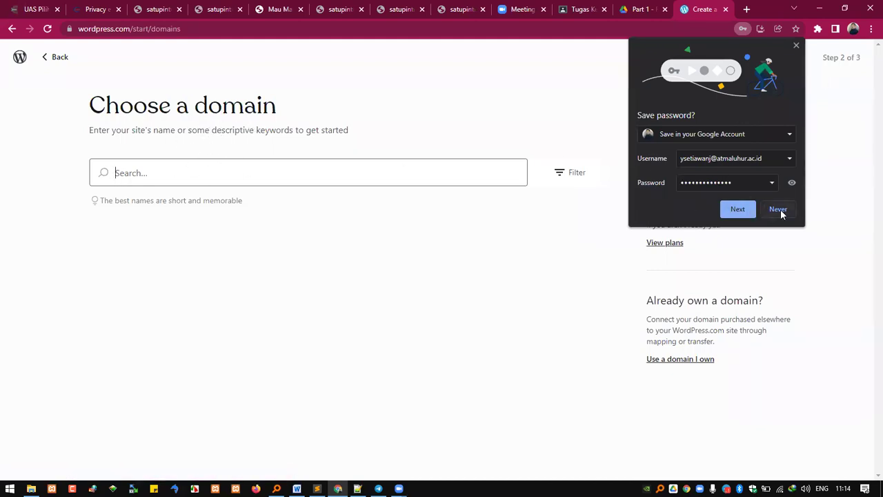
{"action": "left_click", "coordinate": [779, 209]}
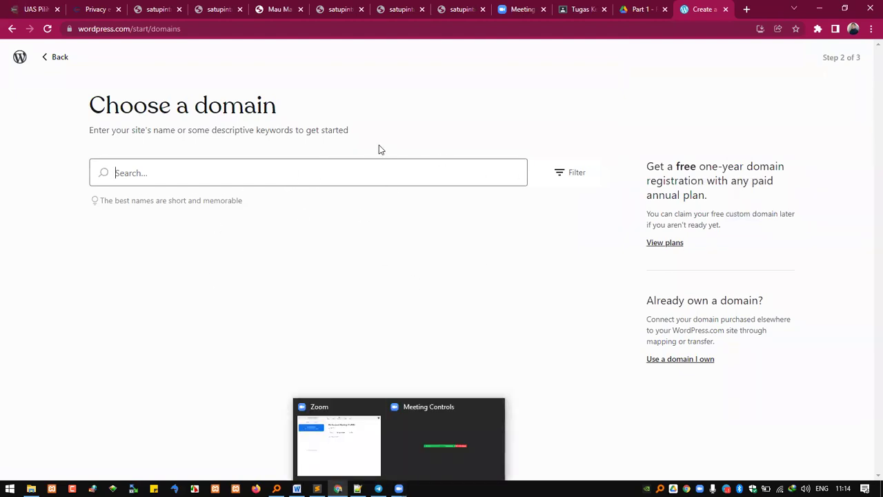
{"action": "left_click", "coordinate": [747, 9]}
{"action": "type", "text": "wor"}
{"action": "key", "text": "Return"}
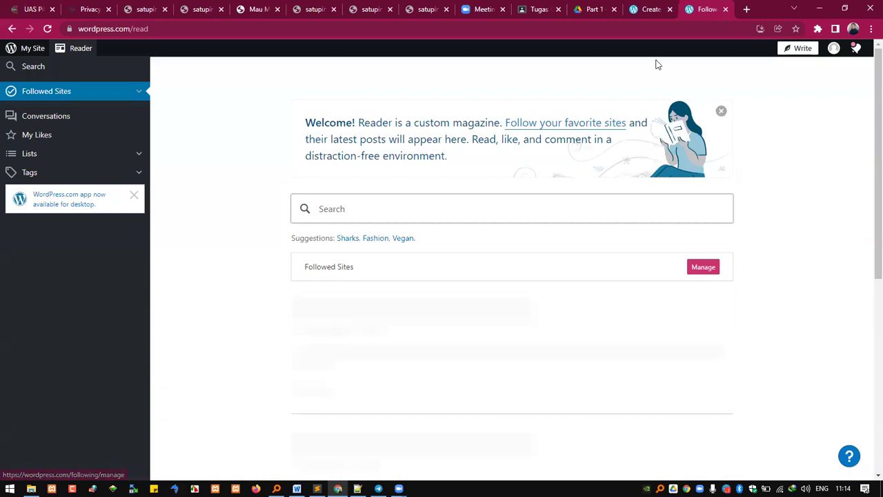
Step: Remove 'read' from the Reader address, then close that tab and show the desktop
{"action": "double_click", "coordinate": [135, 28]}
{"action": "key", "text": "BackSpace"}
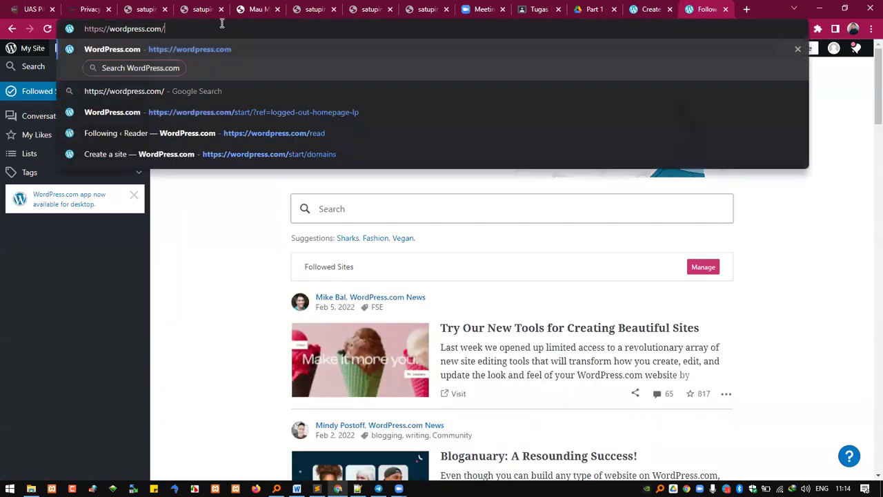
{"action": "key", "text": "Return"}
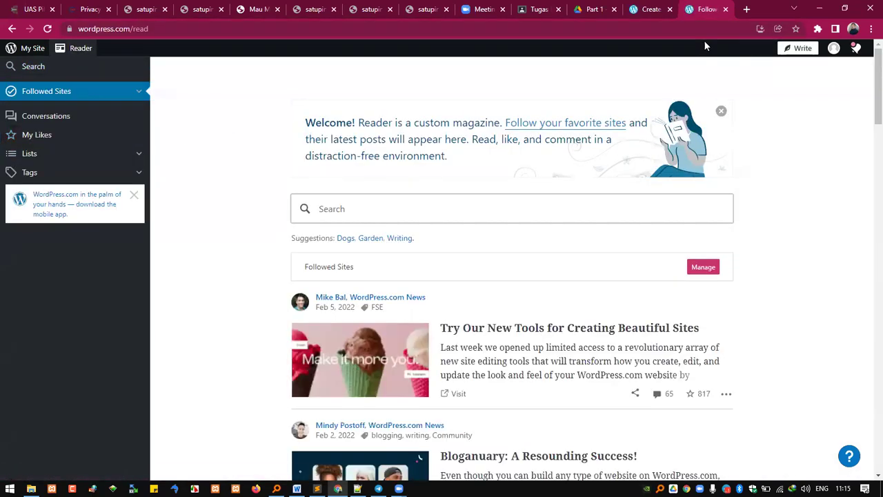
{"action": "left_click", "coordinate": [725, 8]}
{"action": "key", "text": "super+d"}
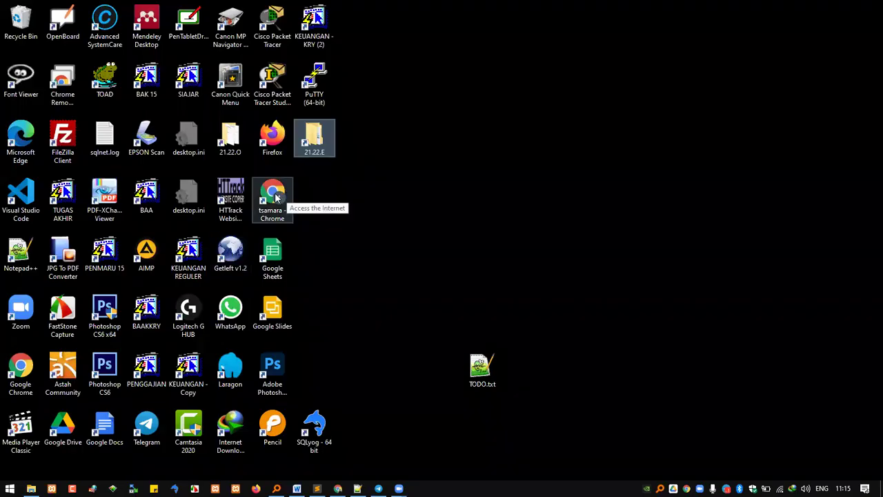
Step: Create a warm grey Chrome profile without an account and enter wordpress.com in it
{"action": "double_click", "coordinate": [22, 371]}
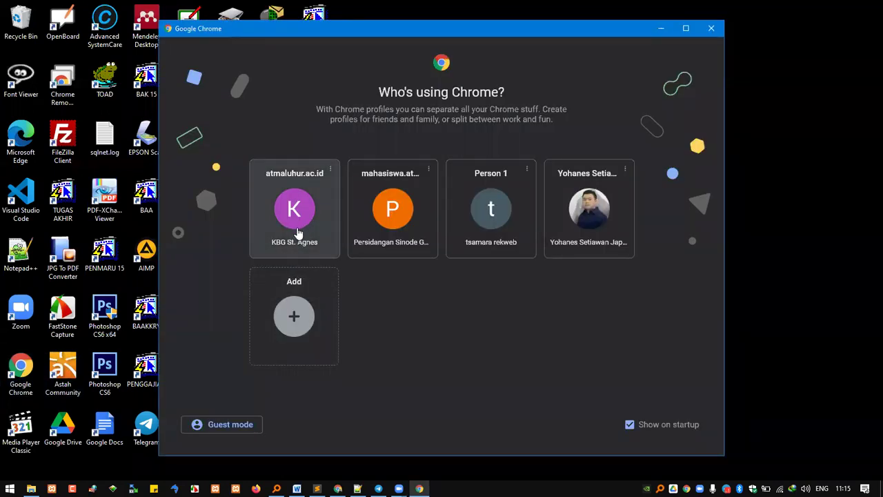
{"action": "left_click", "coordinate": [288, 316]}
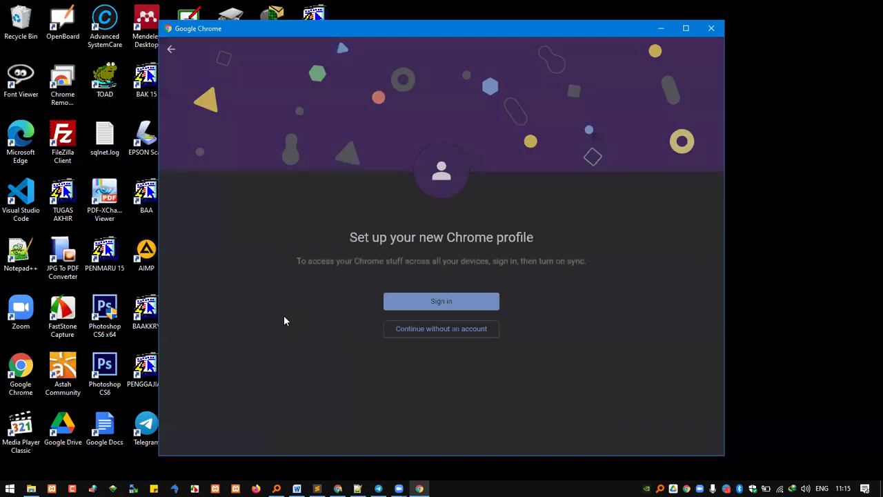
{"action": "left_click", "coordinate": [442, 334]}
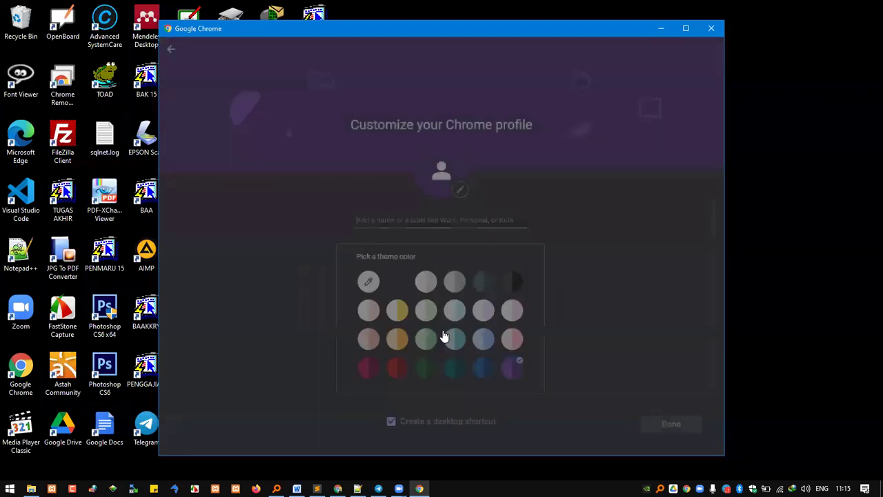
{"action": "left_click", "coordinate": [427, 283]}
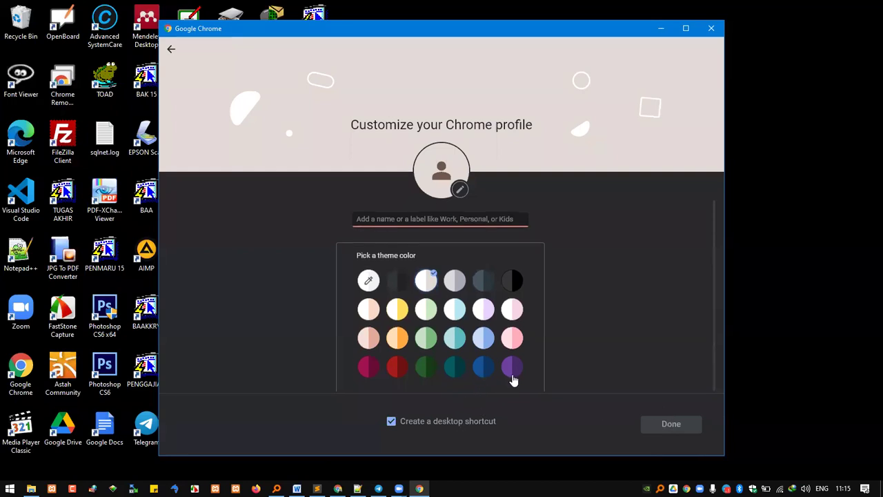
{"action": "left_click", "coordinate": [463, 220]}
{"action": "type", "text": "test"}
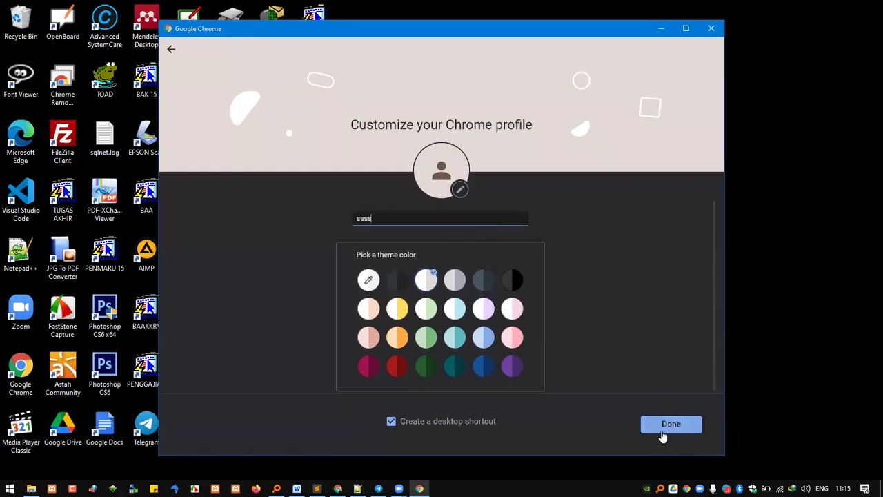
{"action": "left_click", "coordinate": [661, 427]}
{"action": "type", "text": "w"}
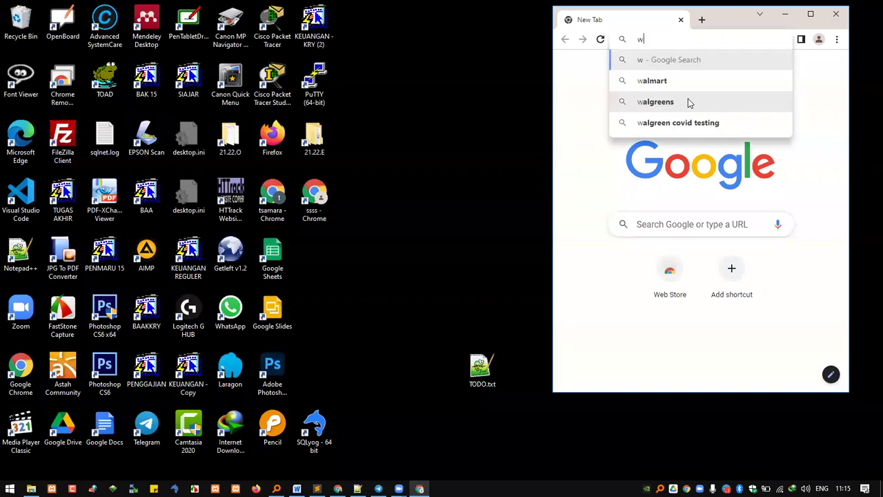
{"action": "type", "text": "ordpres"}
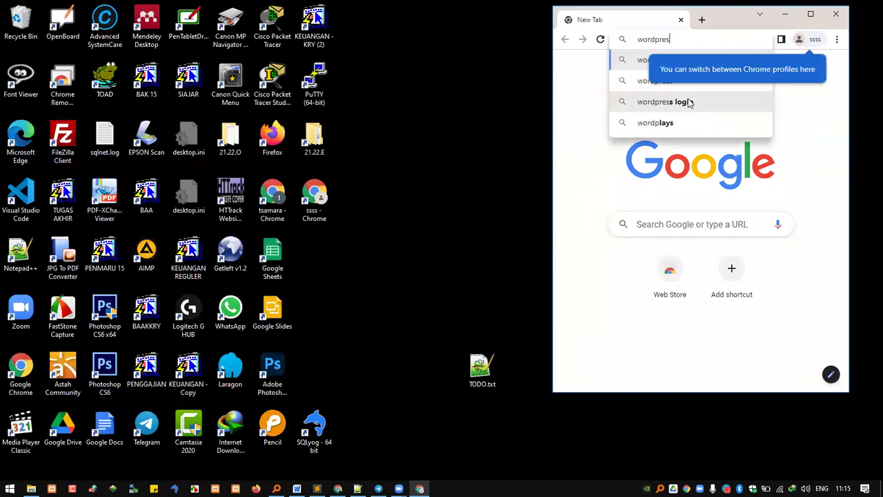
{"action": "type", "text": "s.com"}
Step: Start a website on wordpress.com in the new profile, then close it and restore the original window
{"action": "key", "text": "Return"}
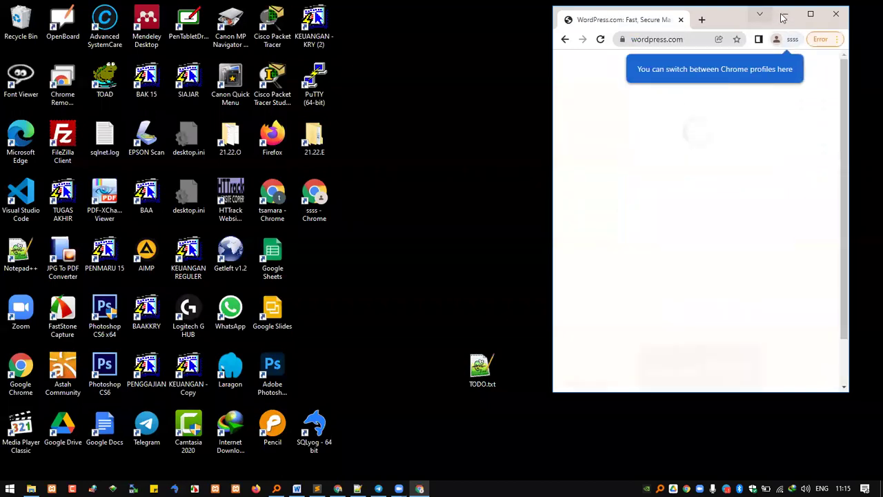
{"action": "left_click", "coordinate": [806, 13]}
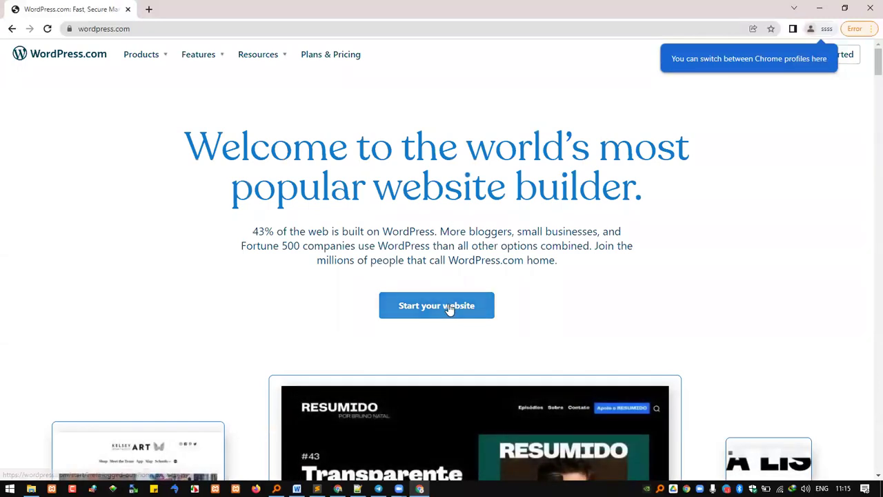
{"action": "left_click", "coordinate": [449, 309]}
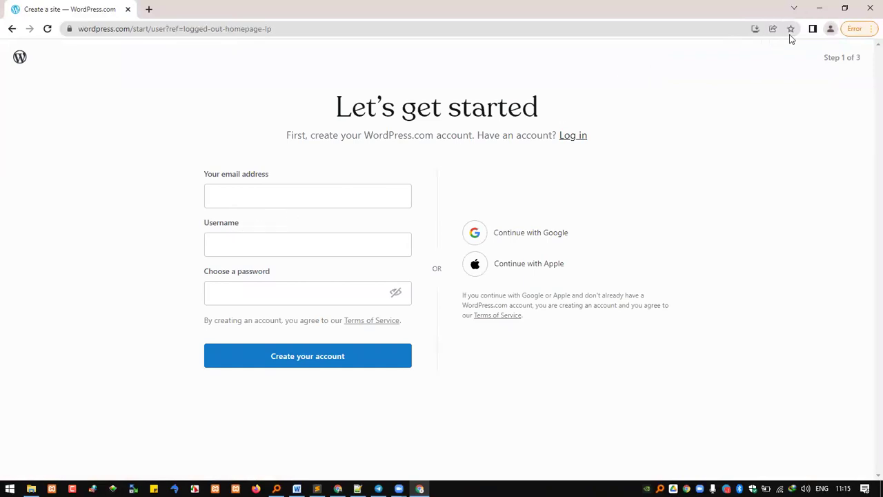
{"action": "left_click", "coordinate": [870, 7]}
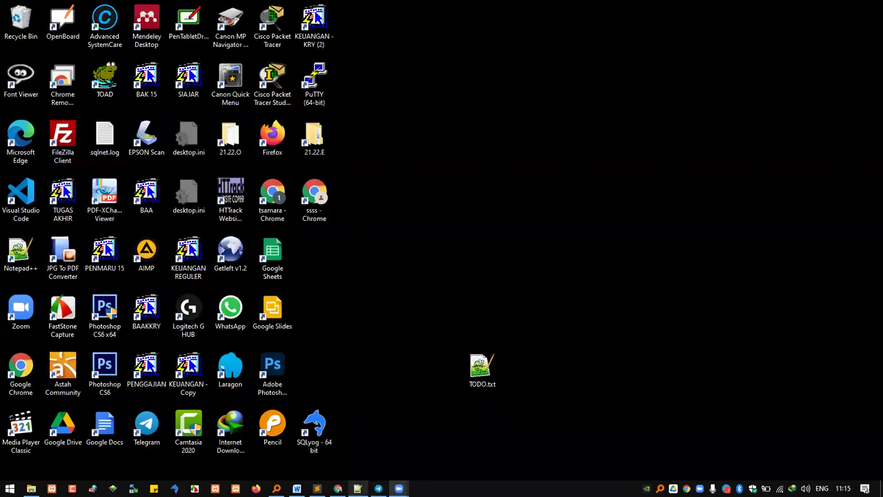
{"action": "mouse_move", "coordinate": [337, 489]}
{"action": "left_click", "coordinate": [369, 454]}
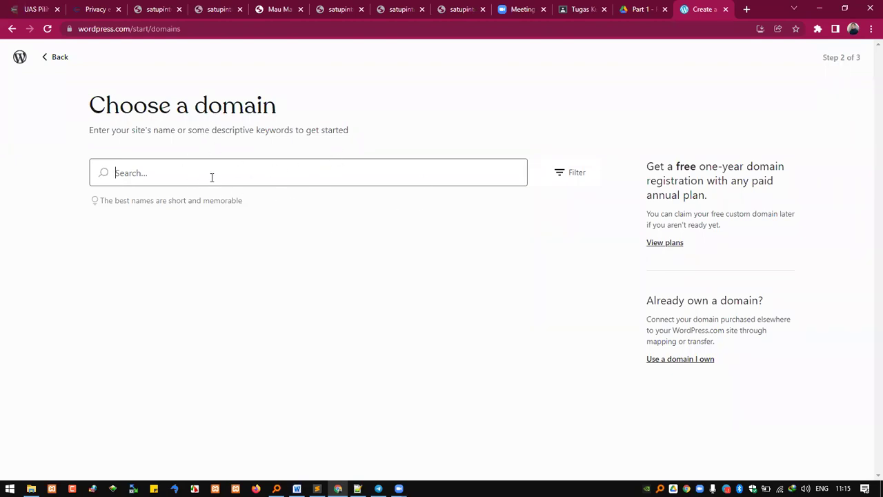
Step: Search the Choose a domain box for 'ke' and switch to the Word notes
{"action": "type", "text": "kelasberat88"}
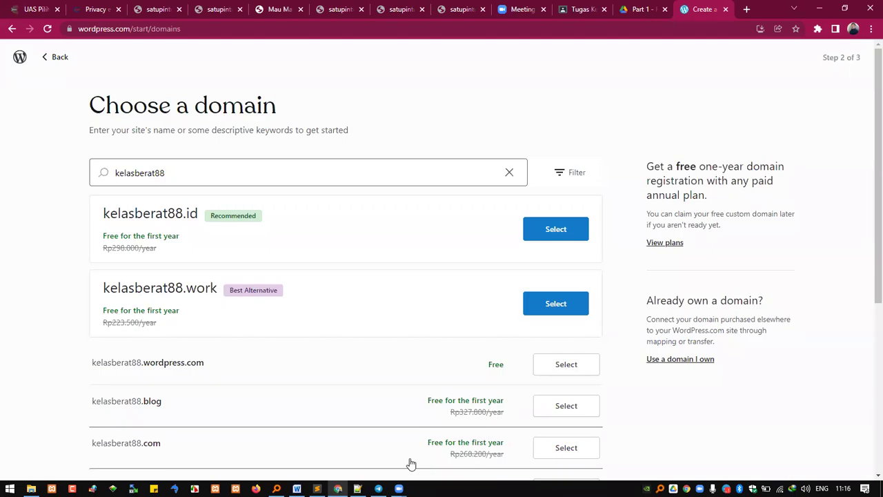
{"action": "key", "text": "alt+Tab"}
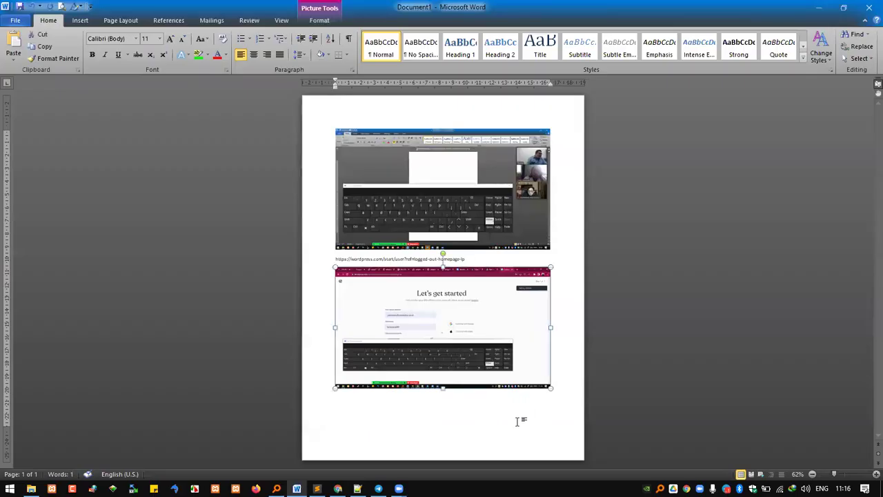
Step: Add 'Cari yang free' and the Choose a domain screenshot below the signup screenshot
{"action": "left_click", "coordinate": [571, 374]}
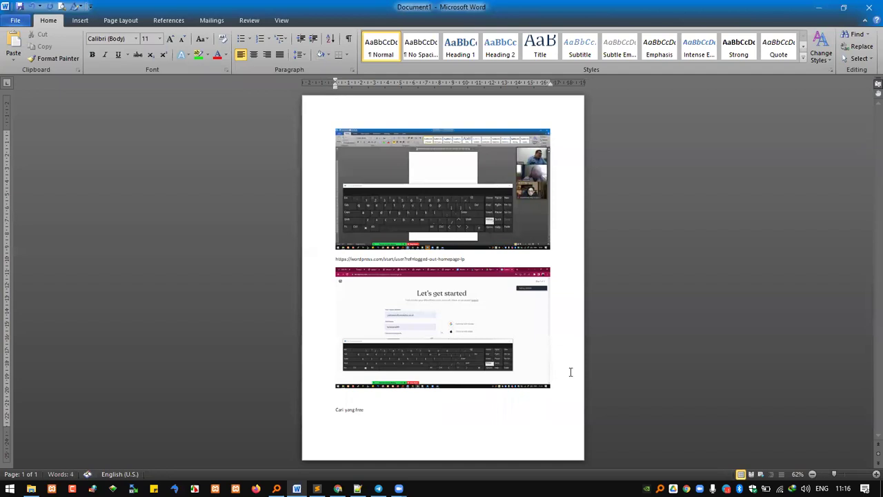
{"action": "scroll", "coordinate": [571, 372], "scroll_direction": "down", "scroll_amount": 3}
{"action": "scroll", "coordinate": [450, 252], "scroll_direction": "up", "scroll_amount": 7}
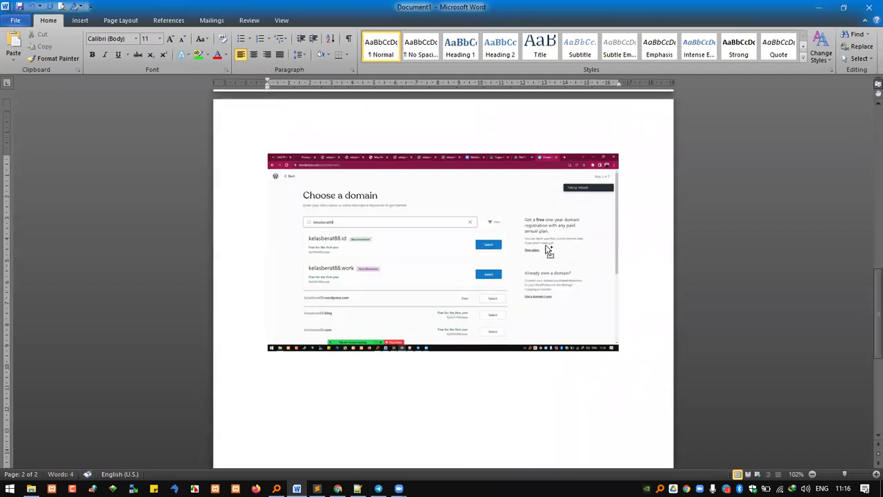
{"action": "scroll", "coordinate": [415, 257], "scroll_direction": "up", "scroll_amount": 2}
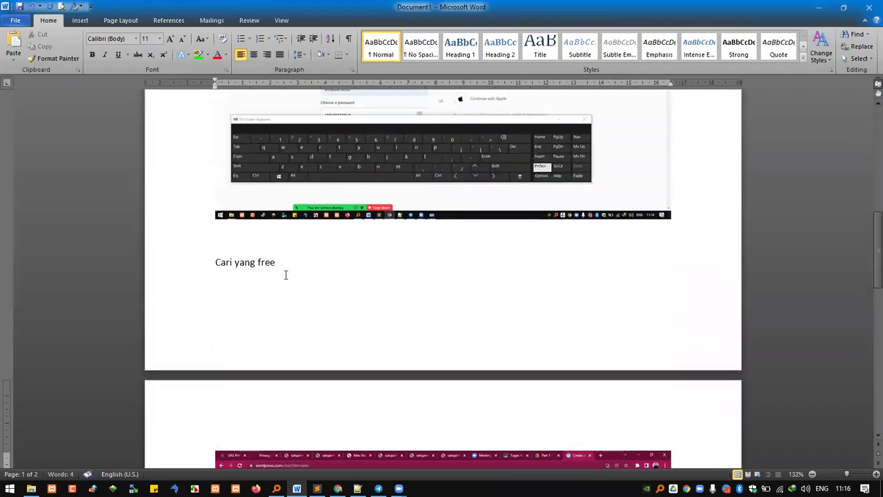
{"action": "scroll", "coordinate": [310, 271], "scroll_direction": "down", "scroll_amount": 3}
{"action": "scroll", "coordinate": [313, 262], "scroll_direction": "down", "scroll_amount": 5}
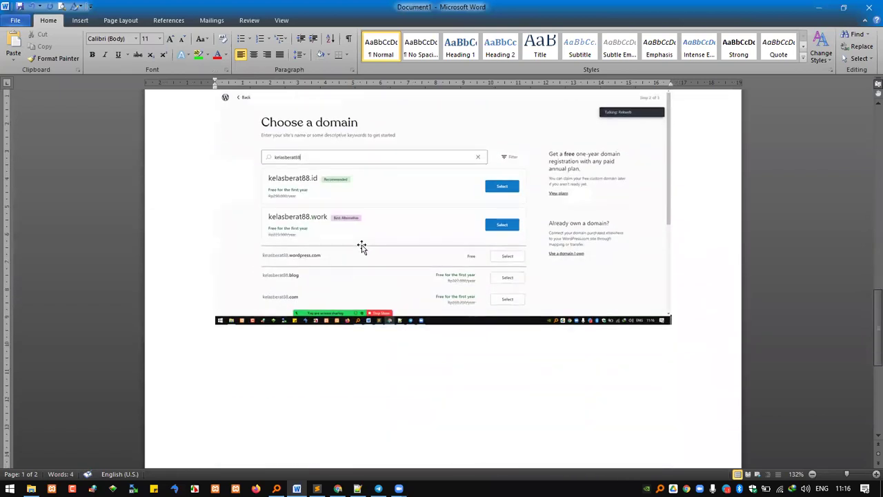
{"action": "left_click", "coordinate": [361, 247]}
{"action": "scroll", "coordinate": [442, 296], "scroll_direction": "up", "scroll_amount": 3}
{"action": "scroll", "coordinate": [452, 288], "scroll_direction": "up", "scroll_amount": 1}
{"action": "scroll", "coordinate": [465, 290], "scroll_direction": "down", "scroll_amount": 4}
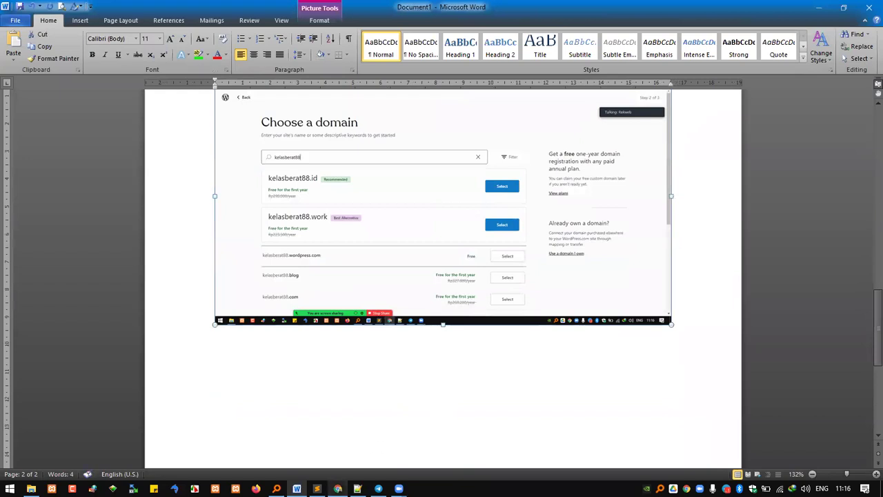
{"action": "left_click", "coordinate": [337, 488]}
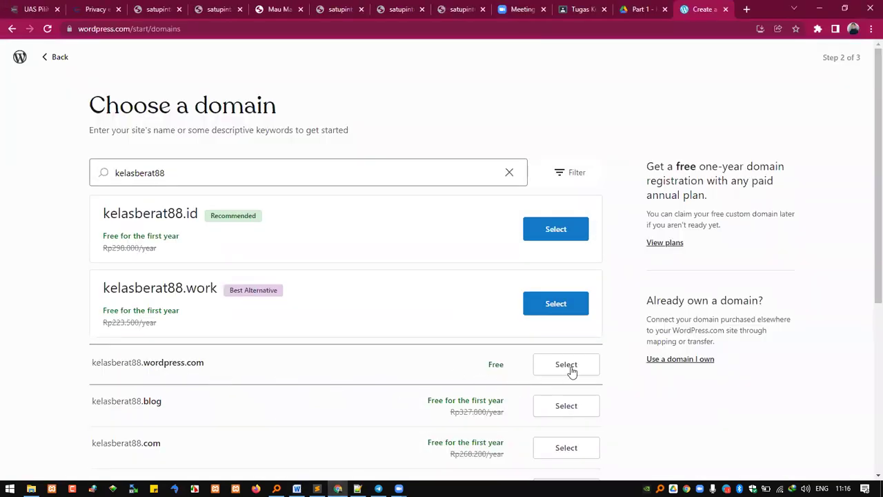
Step: Select the free kelasberat88.wordpress.com address, review the Choose a plan page, and return to Word
{"action": "scroll", "coordinate": [574, 371], "scroll_direction": "down", "scroll_amount": 1}
{"action": "scroll", "coordinate": [572, 345], "scroll_direction": "down", "scroll_amount": 1}
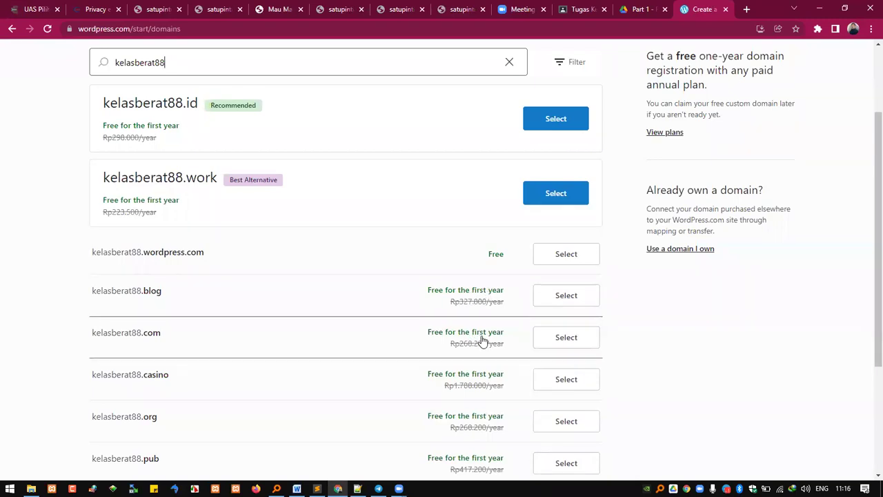
{"action": "scroll", "coordinate": [483, 338], "scroll_direction": "down", "scroll_amount": 3}
{"action": "scroll", "coordinate": [542, 327], "scroll_direction": "up", "scroll_amount": 4}
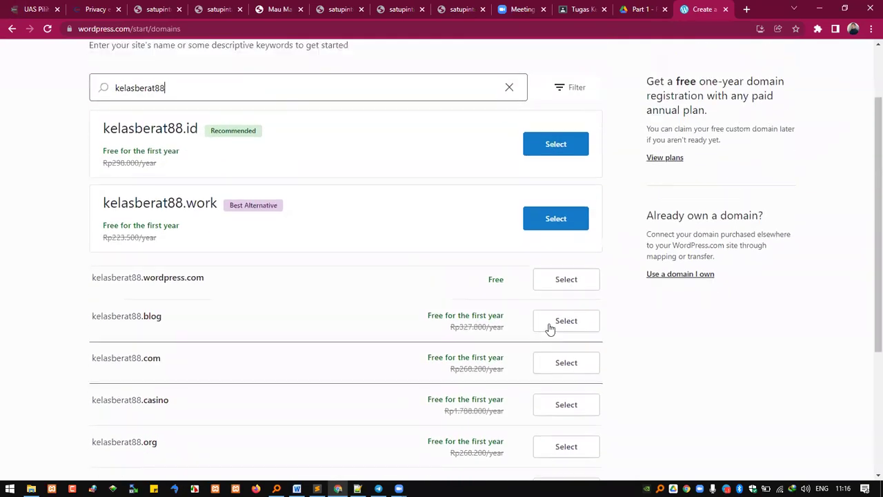
{"action": "left_click", "coordinate": [567, 351]}
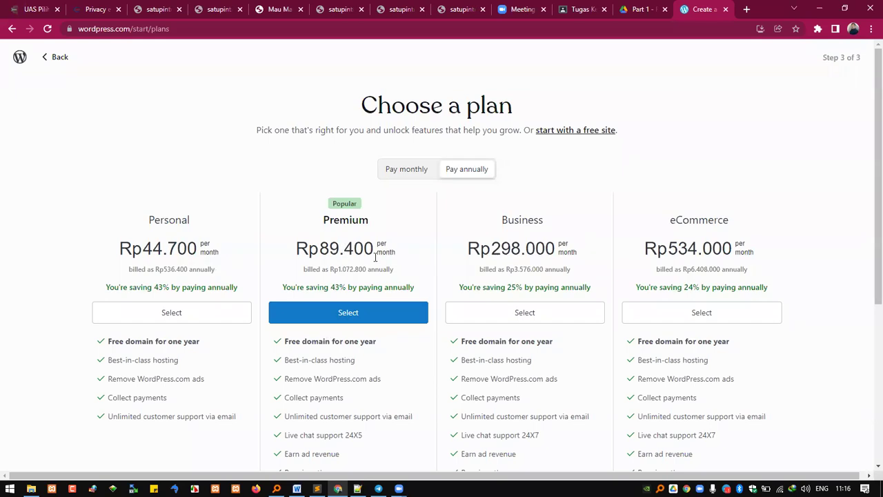
{"action": "scroll", "coordinate": [802, 301], "scroll_direction": "down", "scroll_amount": 4}
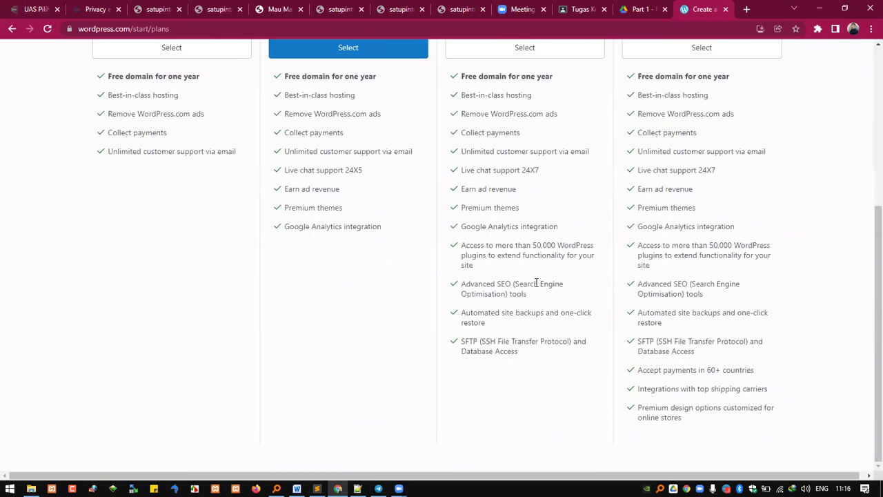
{"action": "scroll", "coordinate": [536, 283], "scroll_direction": "up", "scroll_amount": 4}
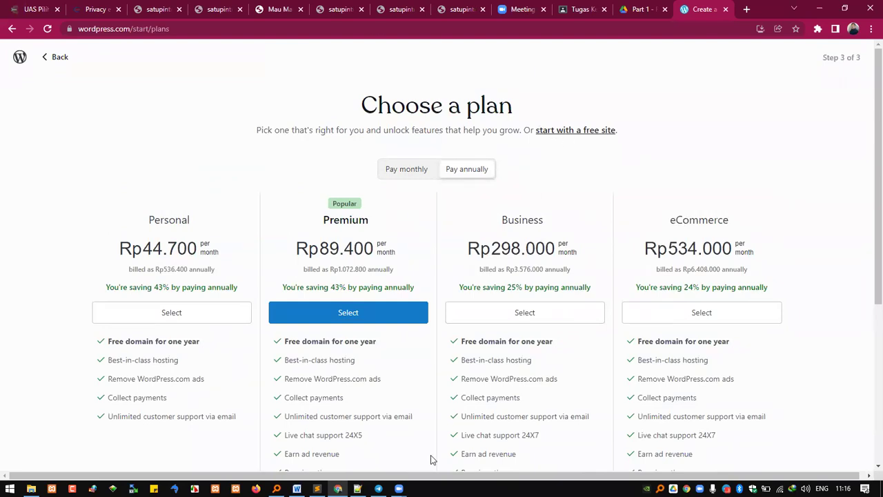
{"action": "key", "text": "alt+Tab"}
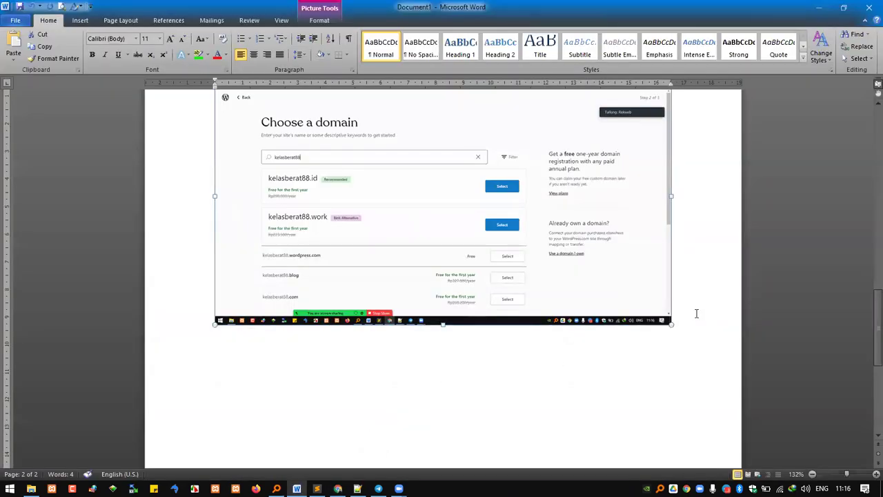
Step: Add the note 'Cari yang benar2 free' with the plan page screenshot pasted below it
{"action": "type", "text": "cari yang ben"}
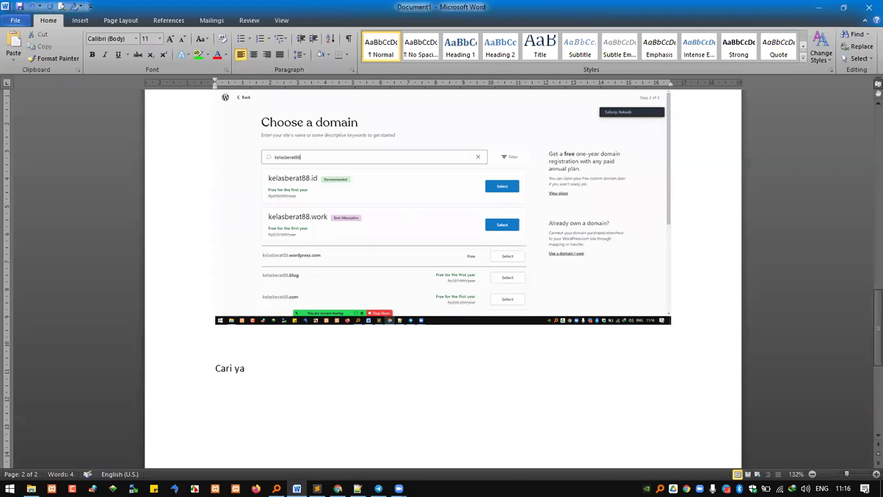
{"action": "type", "text": "ar2 free"}
{"action": "key", "text": "Return"}
{"action": "key", "text": "ctrl+v"}
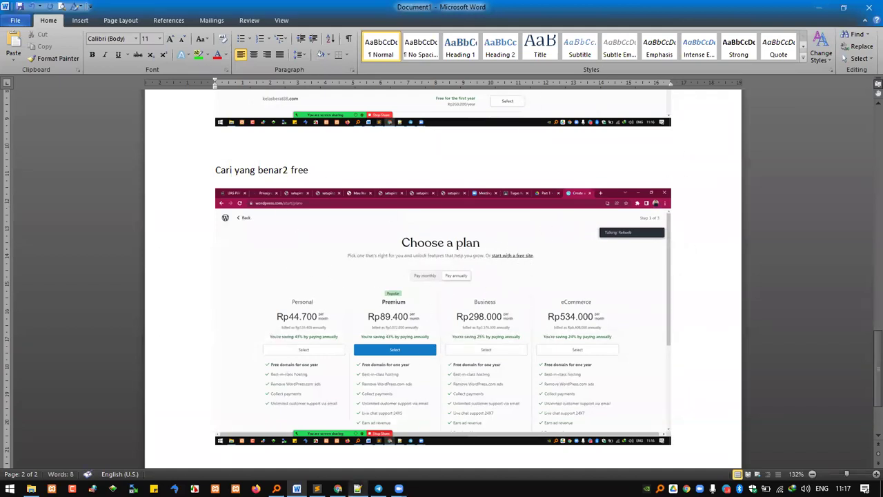
{"action": "left_click", "coordinate": [337, 489]}
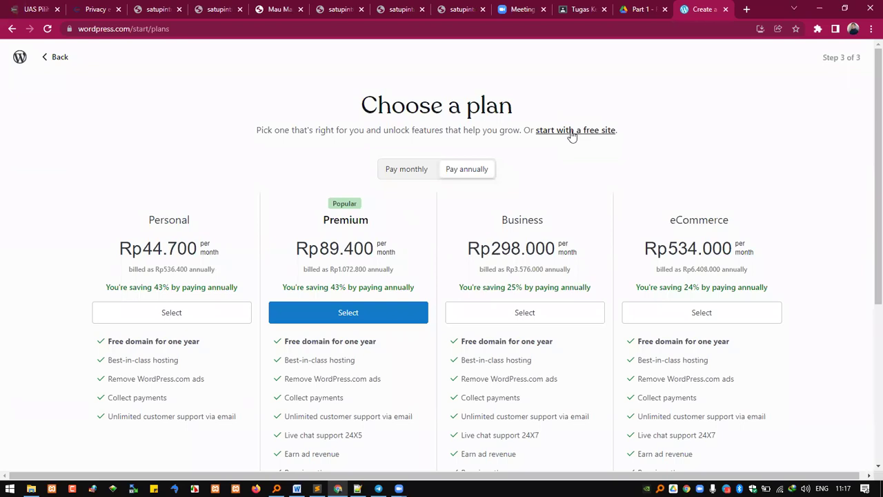
Step: Choose the free site option instead of a paid plan on the Choose a plan page
{"action": "left_click", "coordinate": [572, 131]}
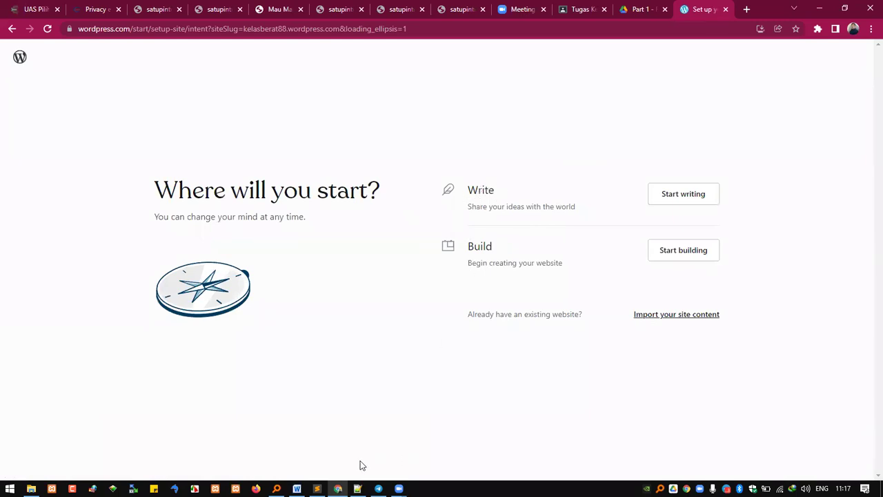
{"action": "left_click", "coordinate": [297, 488]}
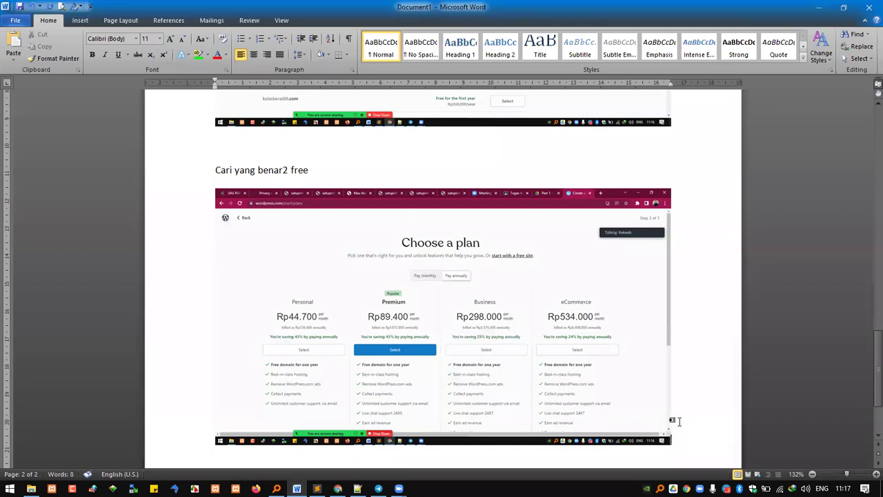
Step: Add 'Pilih write', the Where will you start screenshot, and 'Start writing' to the notes
{"action": "type", "text": "pil"}
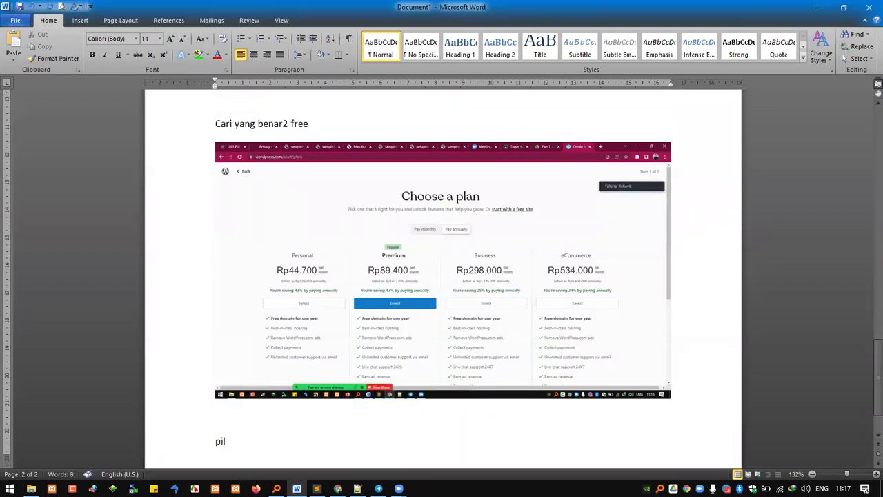
{"action": "type", "text": "ih write"}
{"action": "key", "text": "Return"}
{"action": "key", "text": "ctrl+v"}
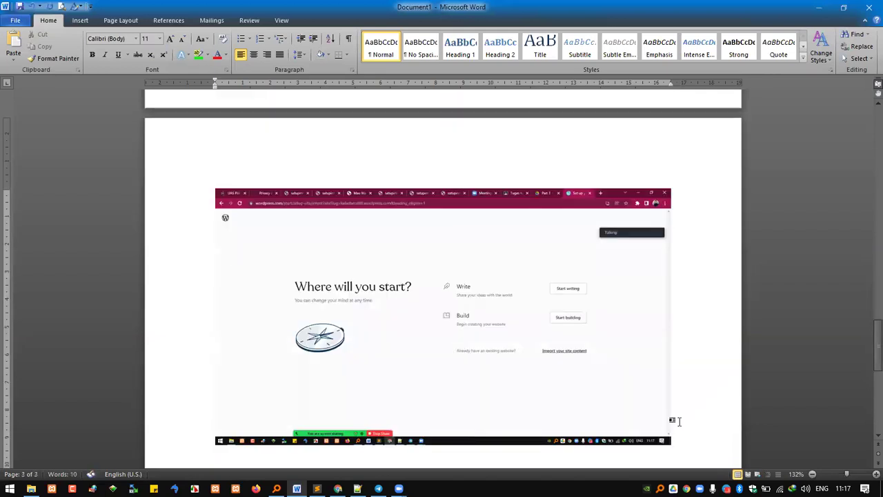
{"action": "key", "text": "Return"}
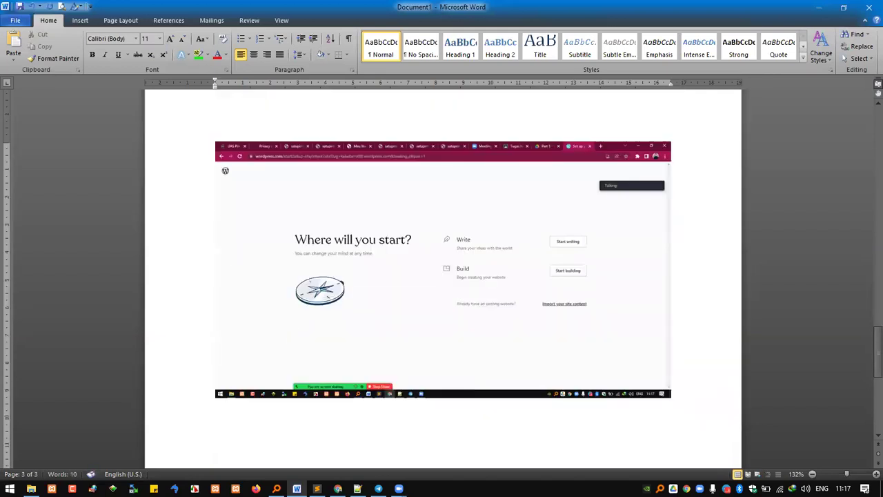
{"action": "type", "text": "start writing"}
{"action": "key", "text": "Return"}
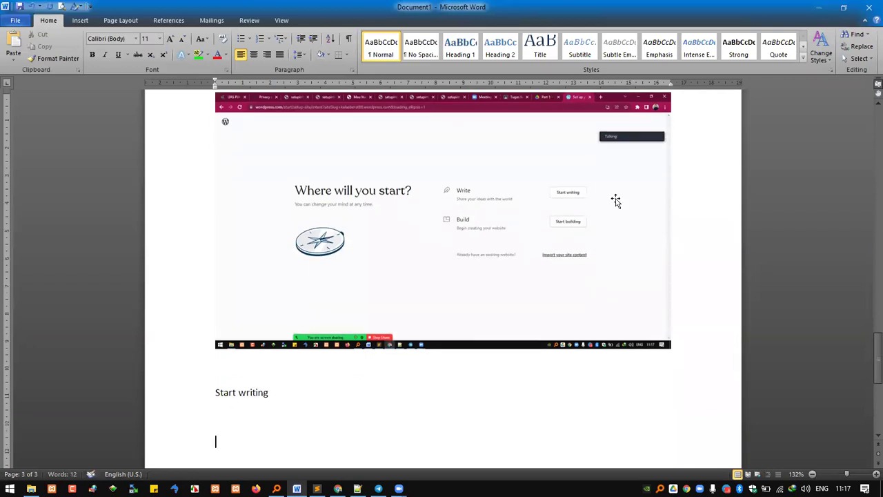
{"action": "left_click", "coordinate": [337, 489]}
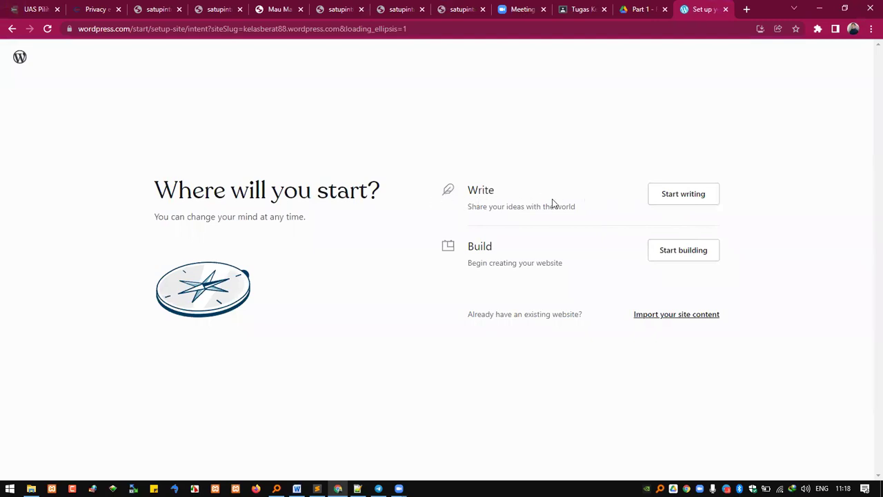
Step: Choose Write and enter blog name 'Catatan Kuliahku' with tagline 'Berjuang demi nilai A :D'
{"action": "left_click", "coordinate": [675, 196]}
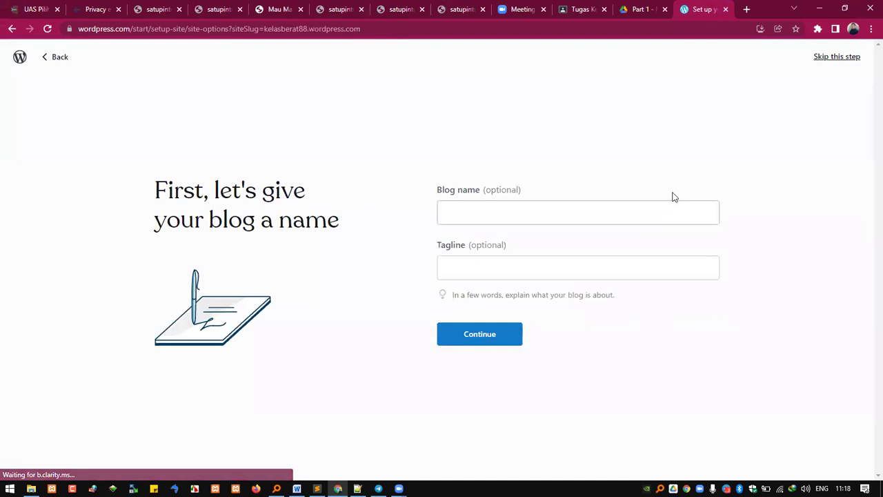
{"action": "left_click", "coordinate": [536, 218]}
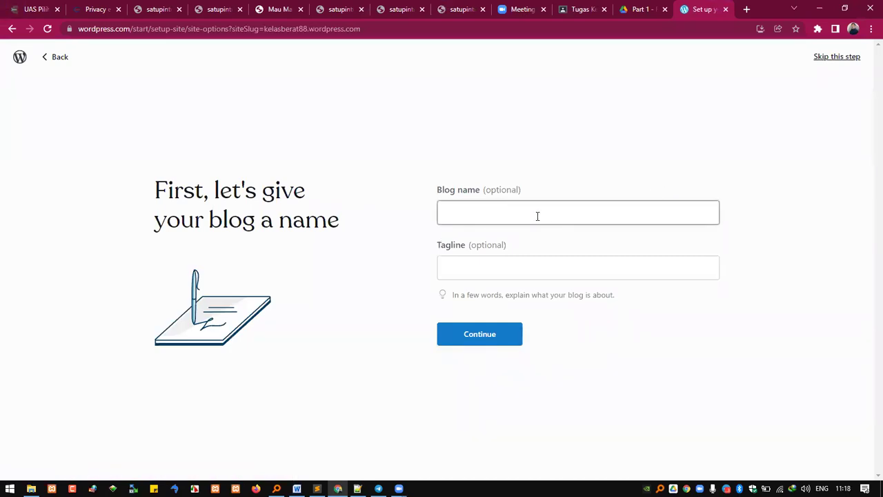
{"action": "type", "text": "tatan Kuliahku"}
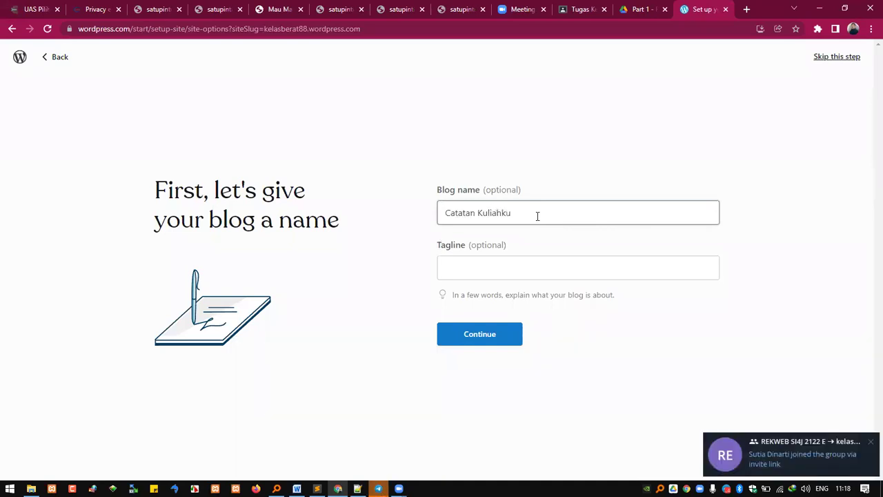
{"action": "key", "text": "Tab"}
{"action": "type", "text": "Berjuang demi nilai A"}
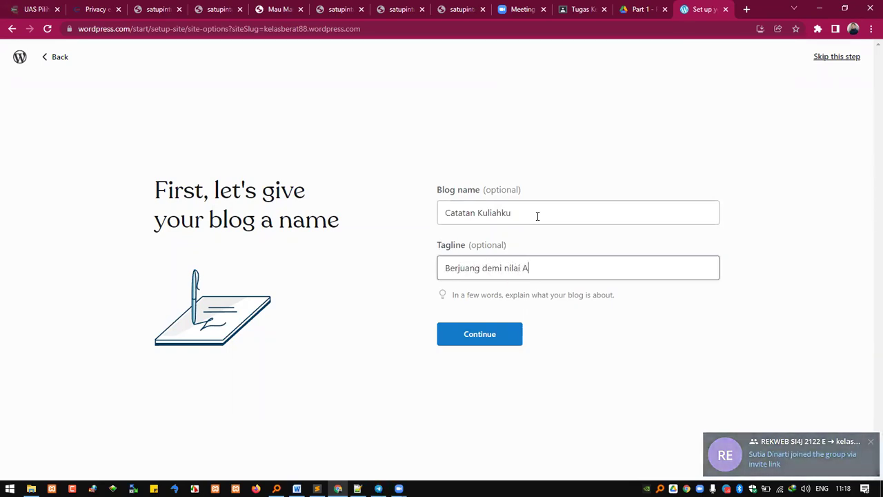
{"action": "type", "text": " :D"}
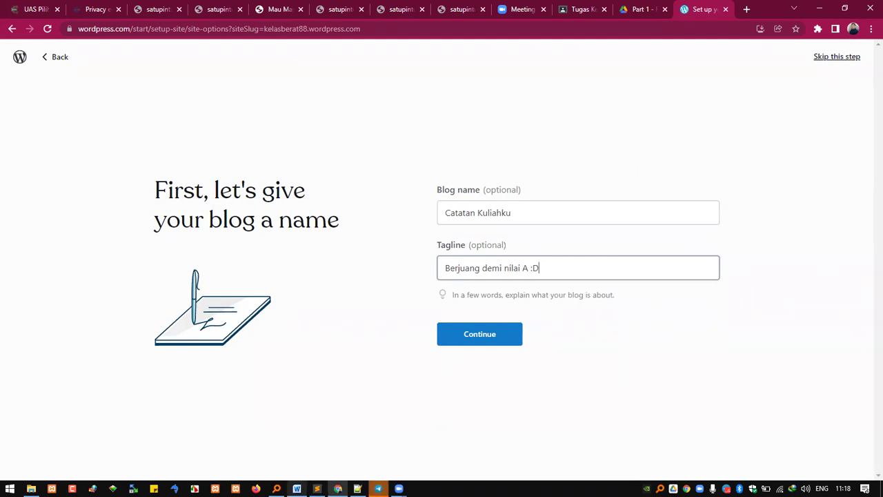
Step: Begin the Word note 'Tentukan nama blog dan tagline' below the 'Start writing' note
{"action": "left_click", "coordinate": [296, 488]}
{"action": "scroll", "coordinate": [408, 431], "scroll_direction": "down", "scroll_amount": 3}
{"action": "left_click", "coordinate": [311, 174]}
{"action": "type", "text": "Tentuka"}
{"action": "type", "text": "n:"}
{"action": "key", "text": "BackSpace"}
{"action": "key", "text": "BackSpace"}
{"action": "type", "text": "n nama blog dan taglin"}
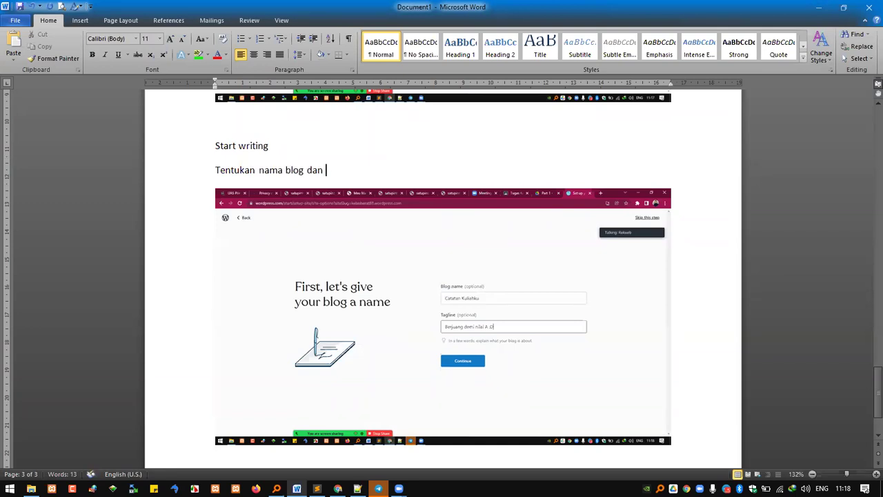
{"action": "type", "text": "e"}
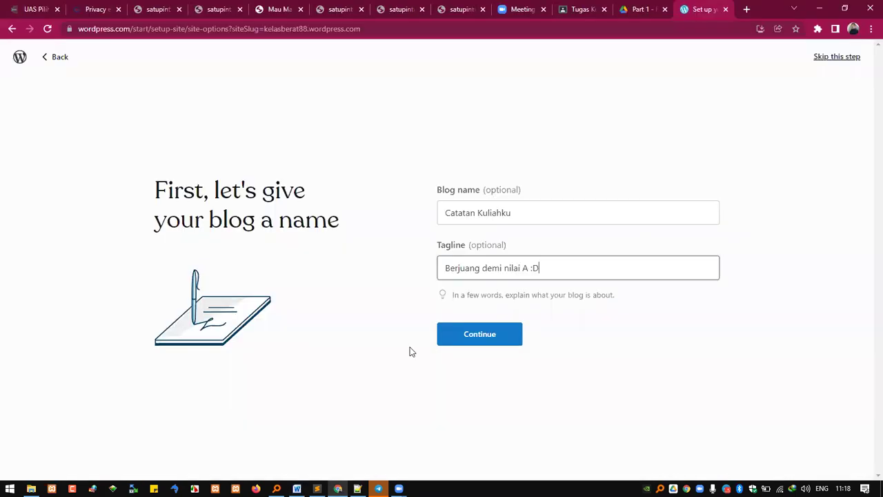
Step: Go back to the WordPress.com blog-naming page in Chrome
{"action": "left_click", "coordinate": [338, 489]}
Step: Confirm the blog name and tagline, continue, and select the 'Draft your first post' heading
{"action": "left_click_drag", "start_coordinate": [528, 217], "coordinate": [417, 218]}
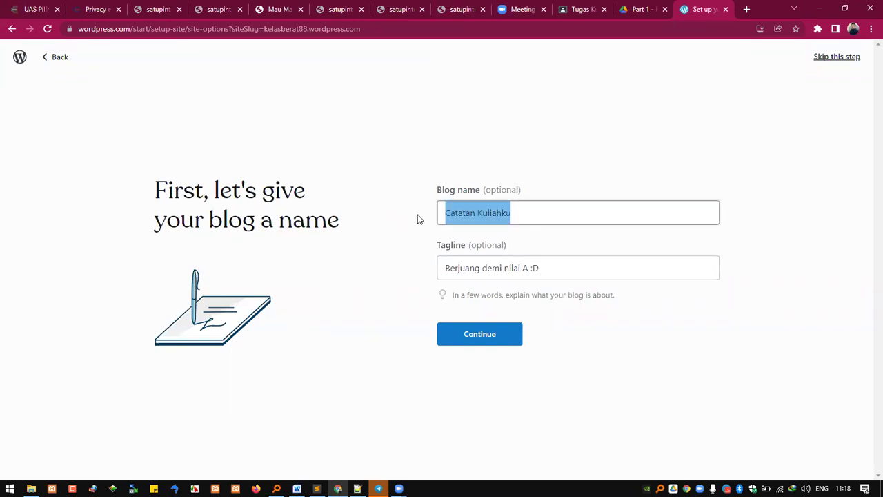
{"action": "left_click", "coordinate": [470, 213]}
{"action": "left_click_drag", "start_coordinate": [528, 218], "coordinate": [410, 204]}
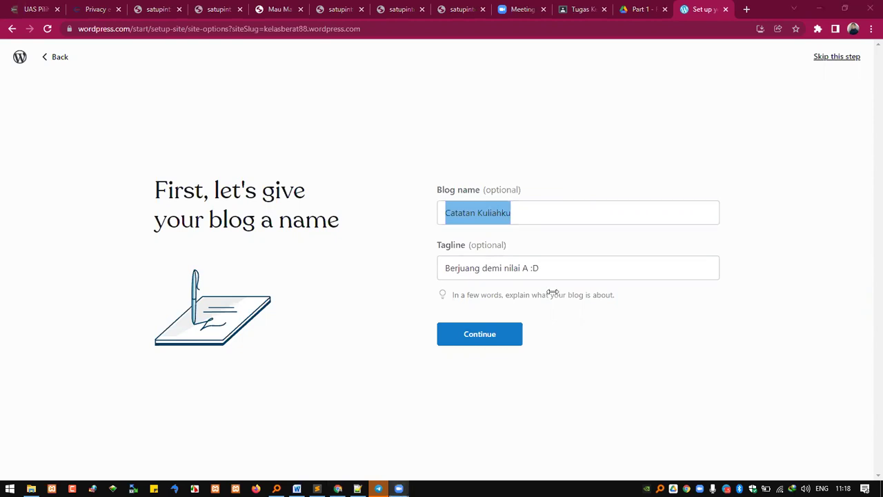
{"action": "left_click", "coordinate": [527, 218]}
{"action": "key", "text": "Tab"}
{"action": "left_click", "coordinate": [328, 337]}
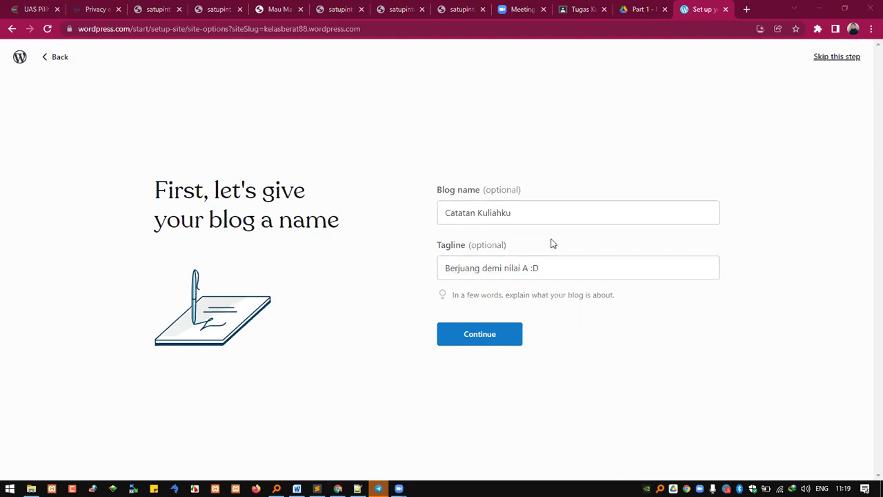
{"action": "left_click", "coordinate": [498, 337]}
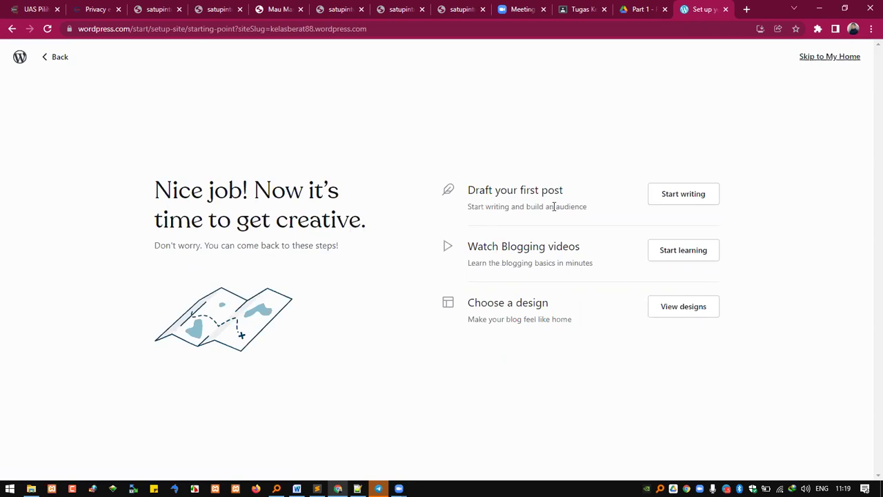
{"action": "left_click_drag", "start_coordinate": [481, 192], "coordinate": [573, 195]}
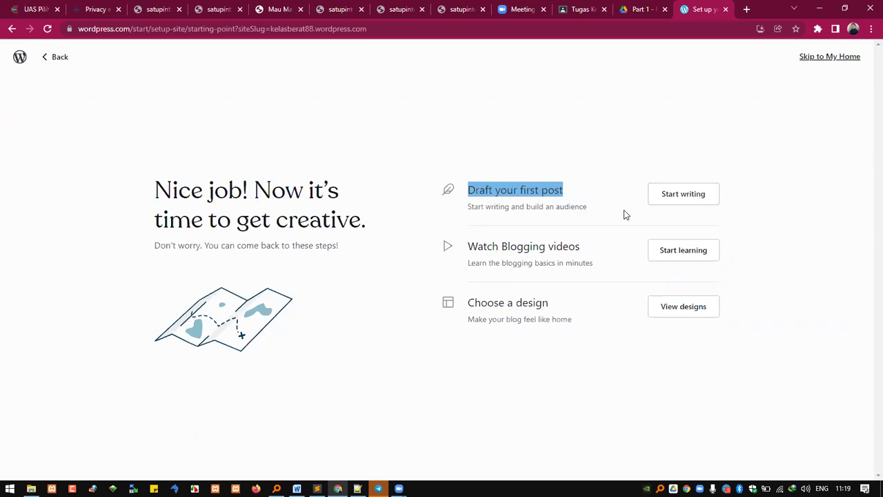
Step: Type the caption 'Draft your first post' in the Word notes and add a line below the screenshot
{"action": "left_click", "coordinate": [296, 488]}
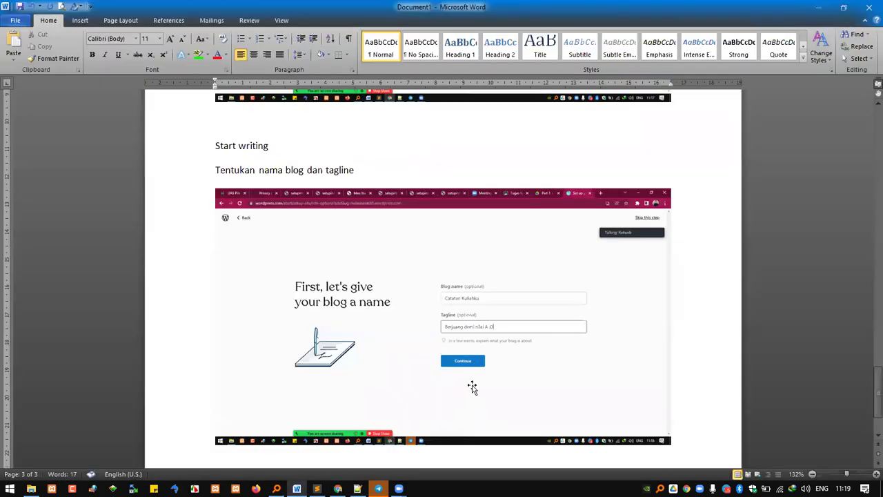
{"action": "scroll", "coordinate": [483, 379], "scroll_direction": "down", "scroll_amount": 3}
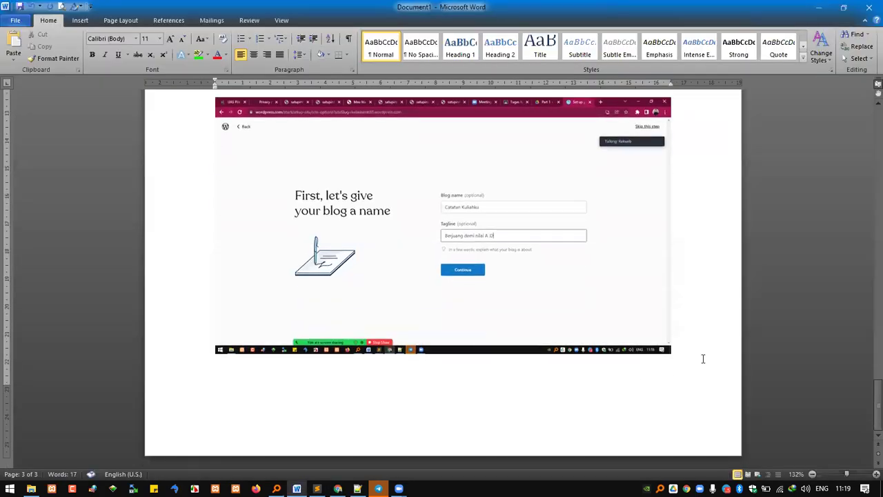
{"action": "scroll", "coordinate": [678, 365], "scroll_direction": "down", "scroll_amount": 3}
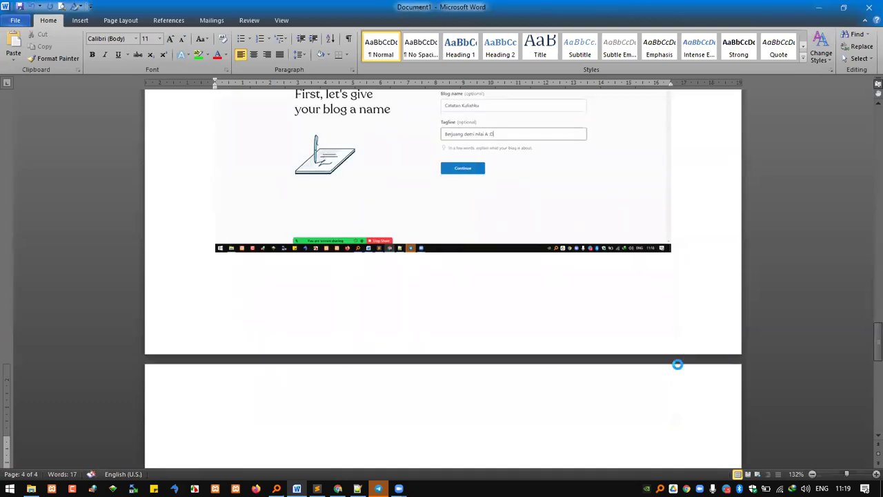
{"action": "scroll", "coordinate": [678, 365], "scroll_direction": "down", "scroll_amount": 8}
{"action": "scroll", "coordinate": [678, 365], "scroll_direction": "up", "scroll_amount": 2}
{"action": "type", "text": "draft "}
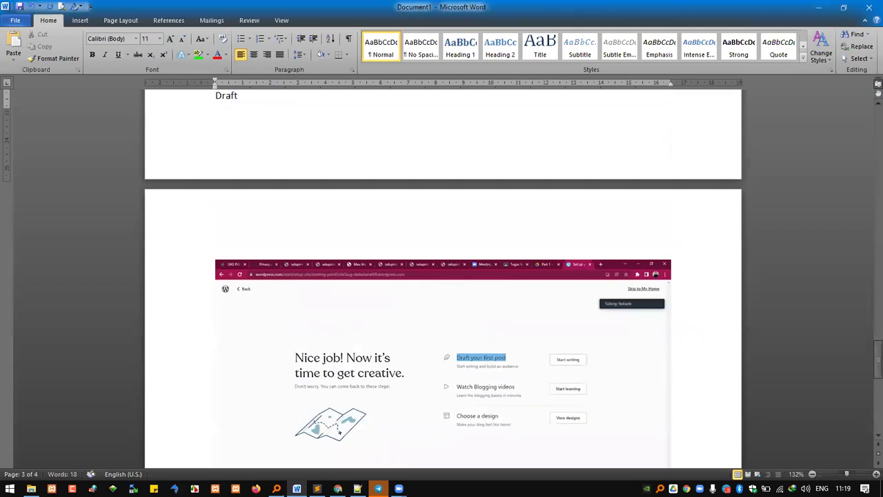
{"action": "type", "text": "your foir"}
{"action": "key", "text": "BackSpace"}
{"action": "type", "text": "irst p"}
{"action": "left_click", "coordinate": [678, 364]}
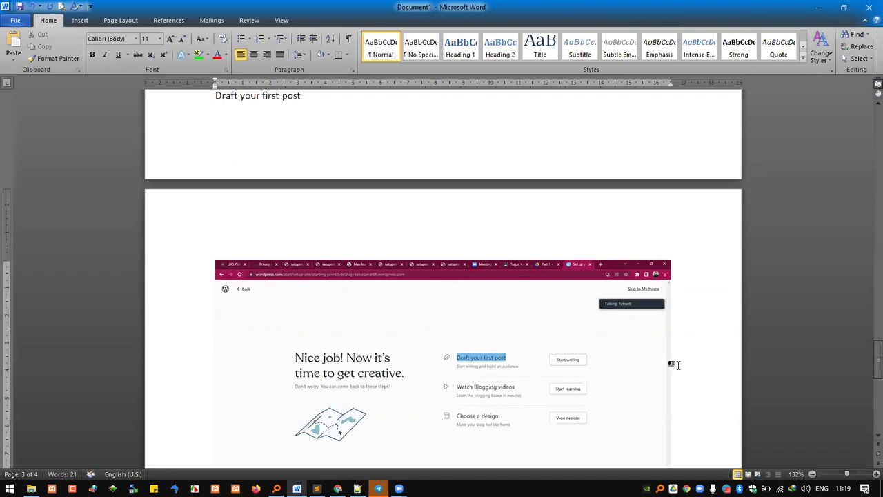
{"action": "key", "text": "Return"}
{"action": "key", "text": "Return"}
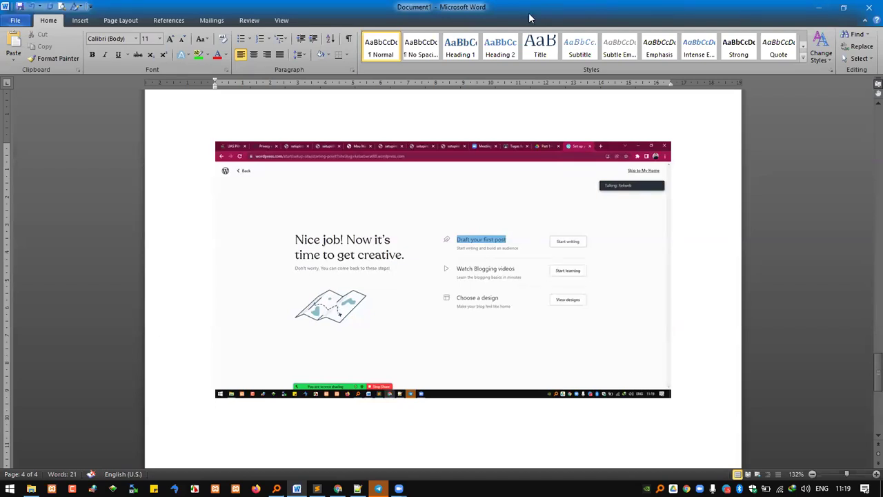
{"action": "key", "text": "alt+Tab"}
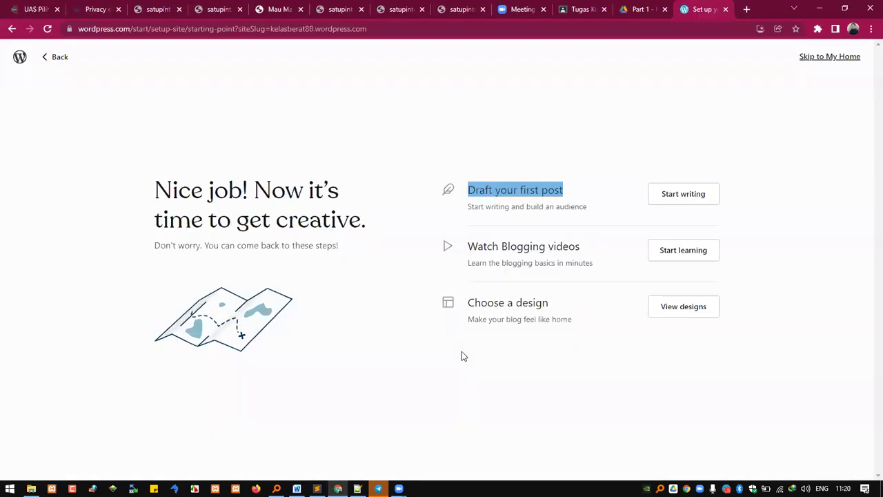
Step: Start drafting the first post and close the Welcome to WordPress tour
{"action": "left_click", "coordinate": [682, 197]}
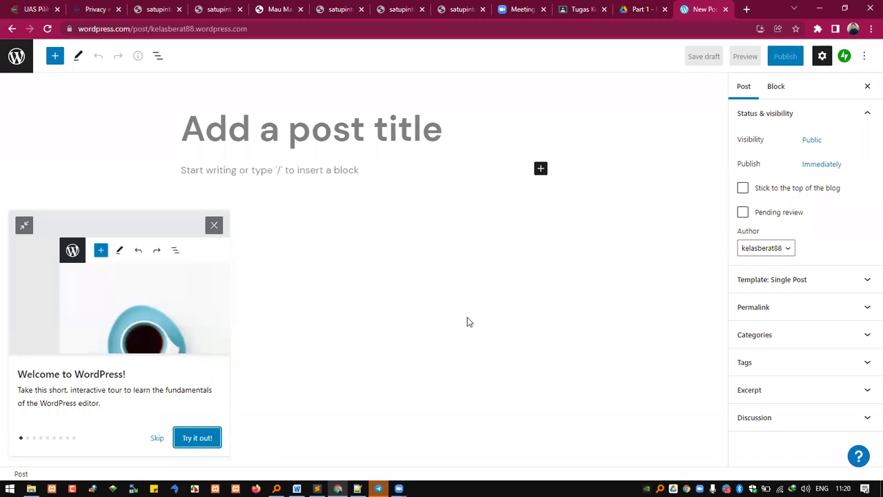
{"action": "left_click", "coordinate": [214, 228]}
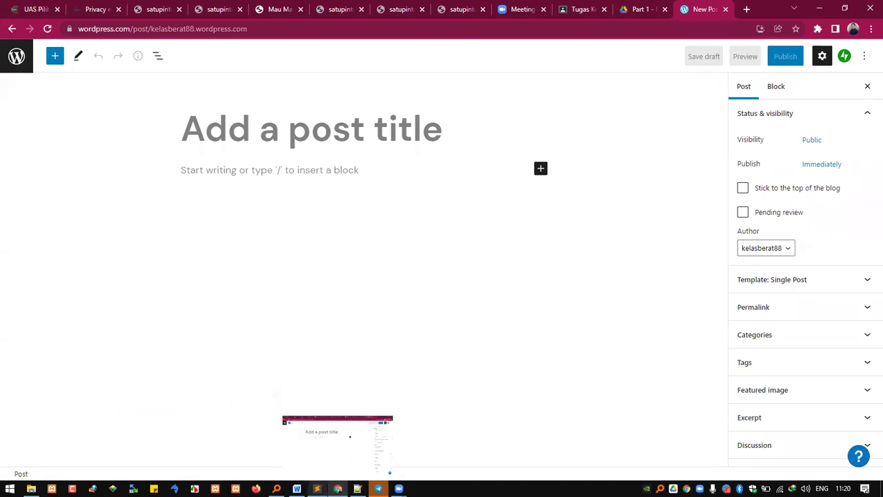
Step: Add 'Tulis deh catatan', the editor screenshot, and 'Post title = judul tulisan = > isi pertemuan 1'
{"action": "left_click", "coordinate": [364, 440]}
{"action": "type", "text": "Tulis deh ca"}
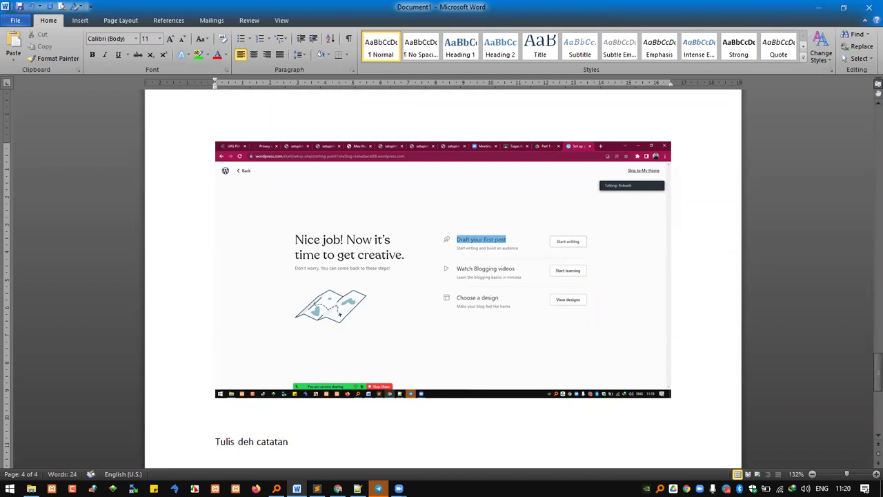
{"action": "type", "text": "tatan"}
{"action": "key", "text": "Return"}
{"action": "key", "text": "ctrl+v"}
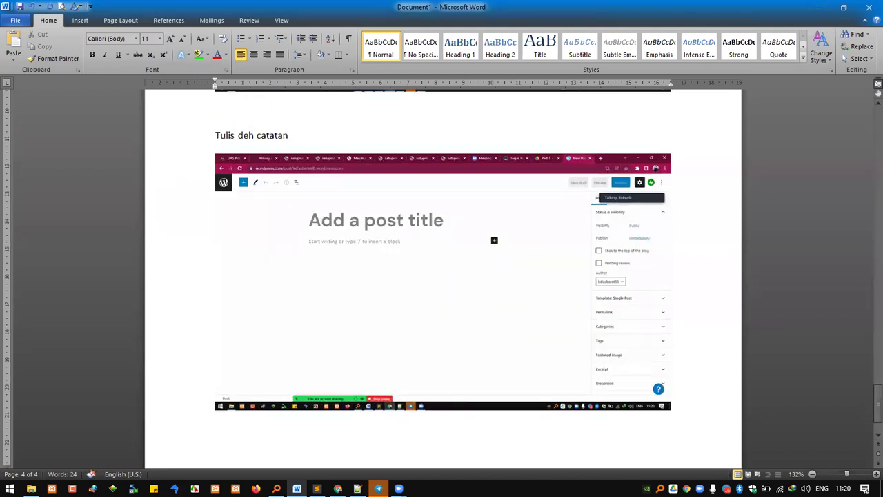
{"action": "type", "text": "Post title = judul tulisan = > isi pertemuan 1"}
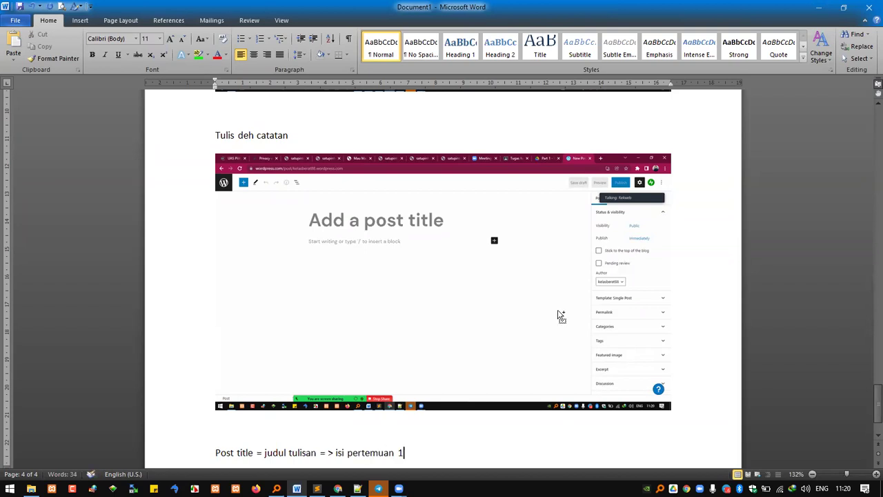
{"action": "key", "text": "Return"}
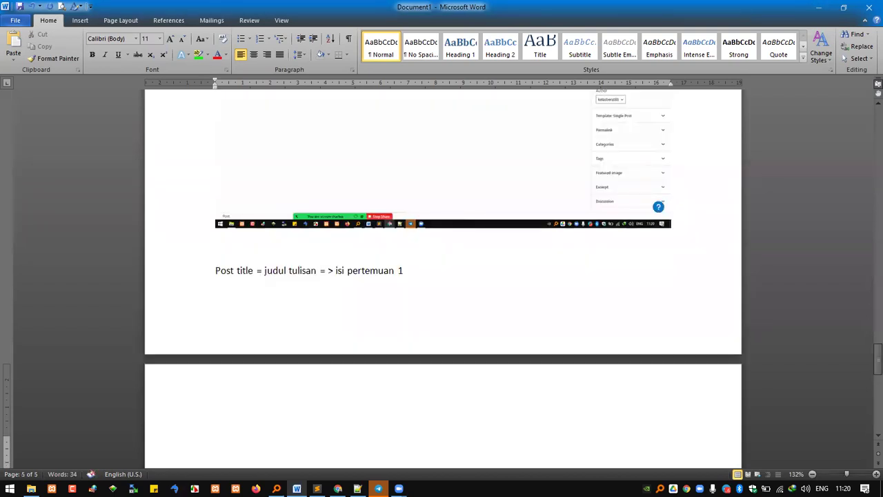
Step: Add the note 'Di block nya baru catatannya', then place the caret in the post title field
{"action": "scroll", "coordinate": [511, 301], "scroll_direction": "up", "scroll_amount": 3}
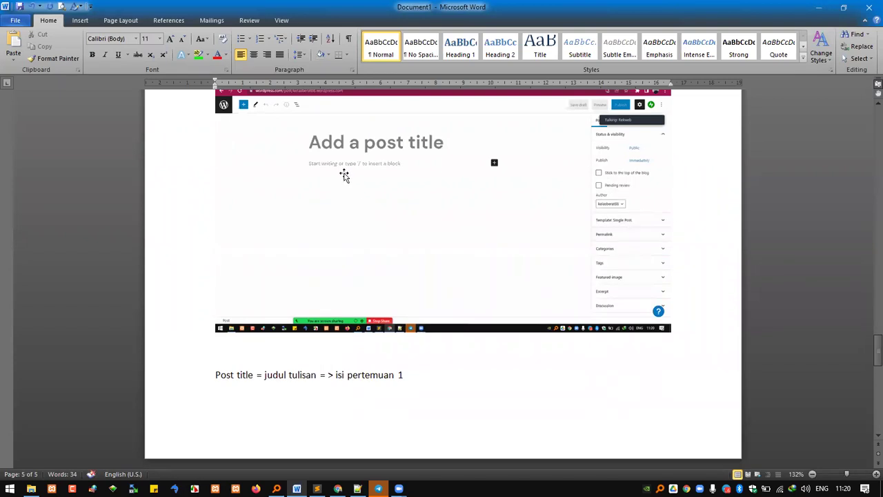
{"action": "scroll", "coordinate": [456, 286], "scroll_direction": "down", "scroll_amount": 3}
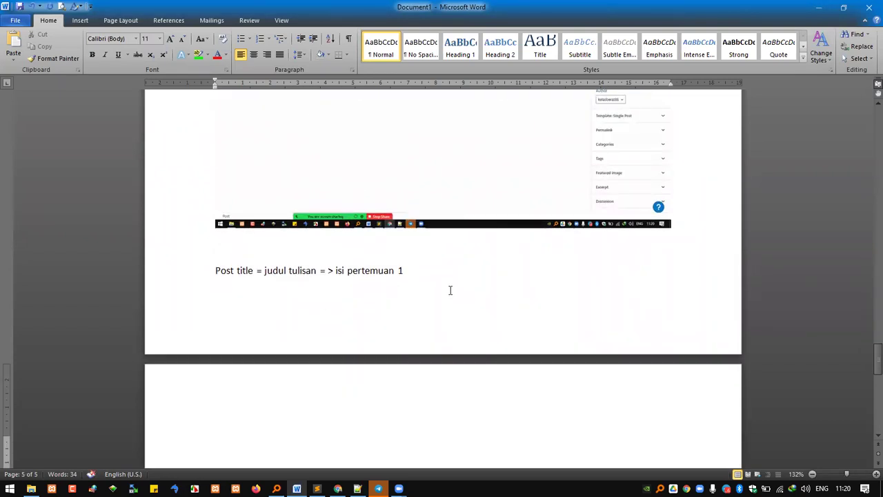
{"action": "type", "text": "Di block nya baru catatannya"}
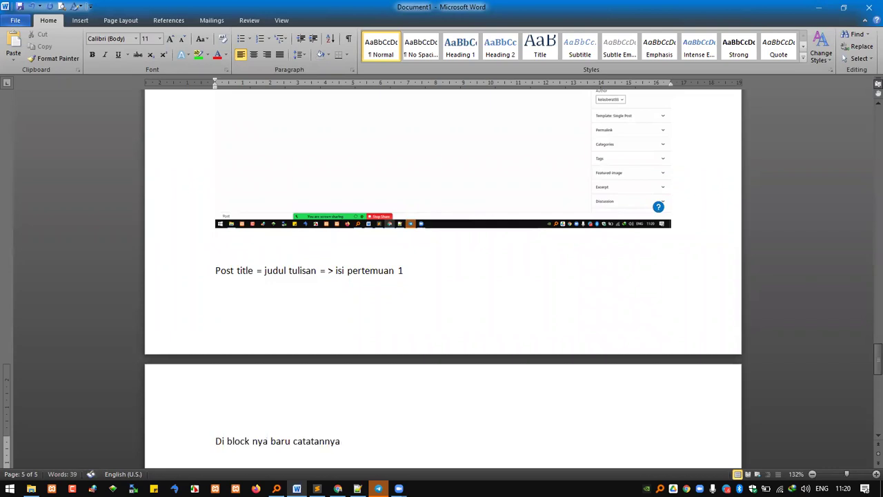
{"action": "scroll", "coordinate": [473, 305], "scroll_direction": "up", "scroll_amount": 3}
{"action": "scroll", "coordinate": [474, 307], "scroll_direction": "down", "scroll_amount": 1}
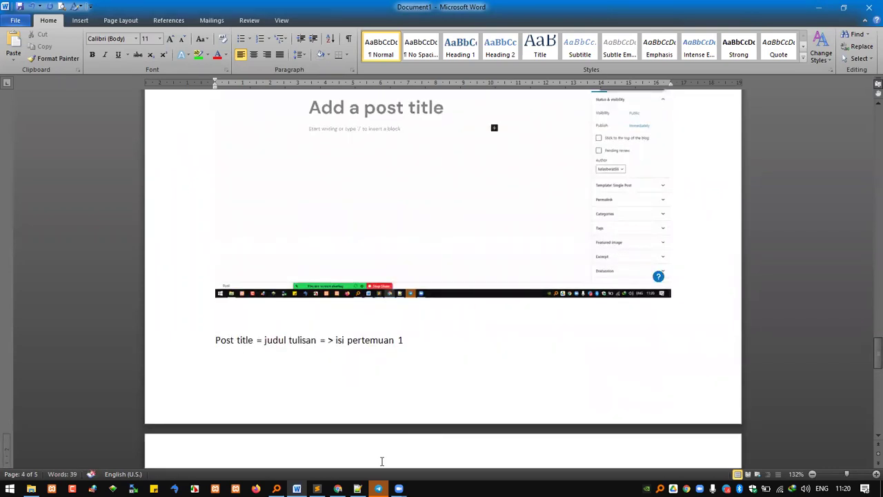
{"action": "left_click", "coordinate": [338, 489]}
{"action": "left_click", "coordinate": [318, 143]}
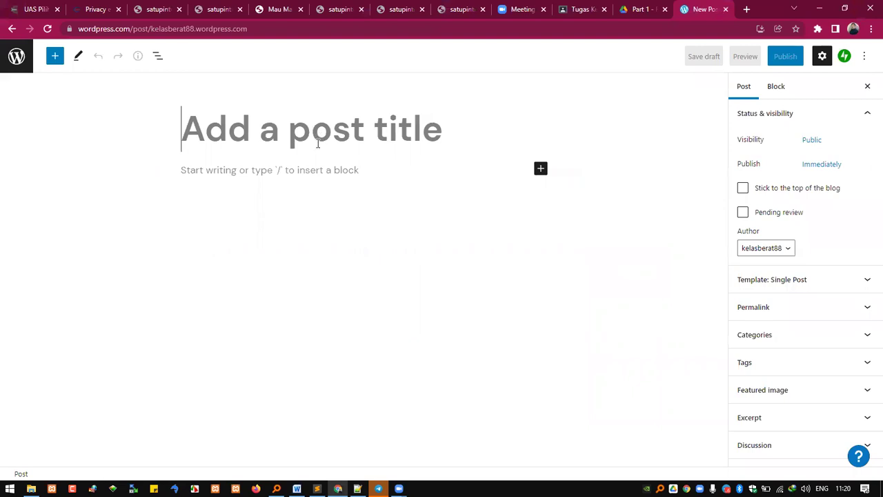
Step: Title the post 'Catatan pertemuan 1' and write the paragraph on class rules and wordpress.com registration
{"action": "type", "text": "C"}
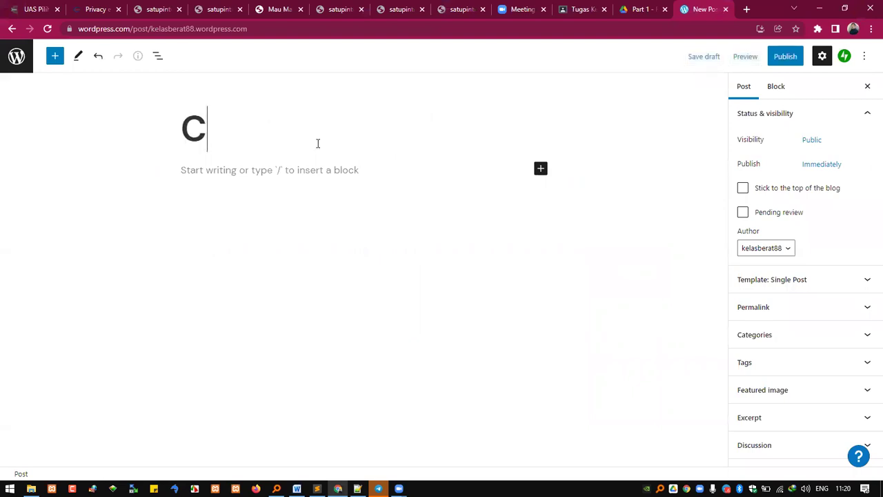
{"action": "type", "text": "atatan pertemuan 1"}
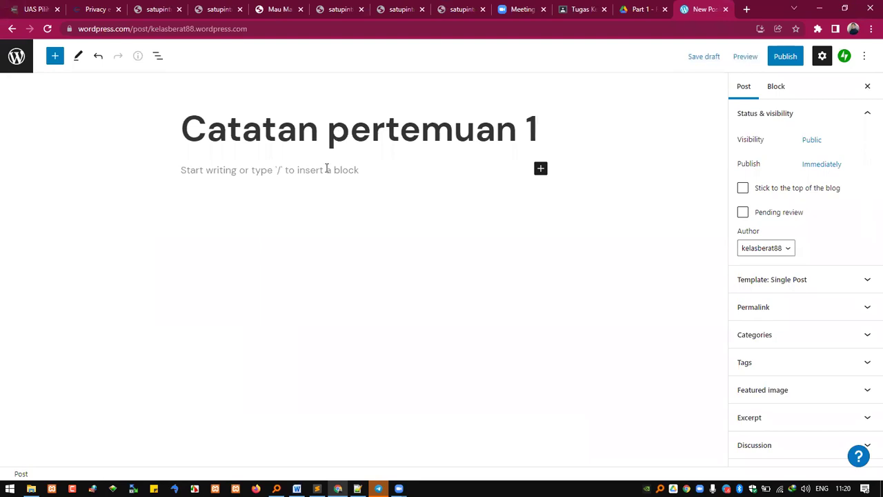
{"action": "left_click", "coordinate": [328, 169]}
{"action": "type", "text": "Ha"}
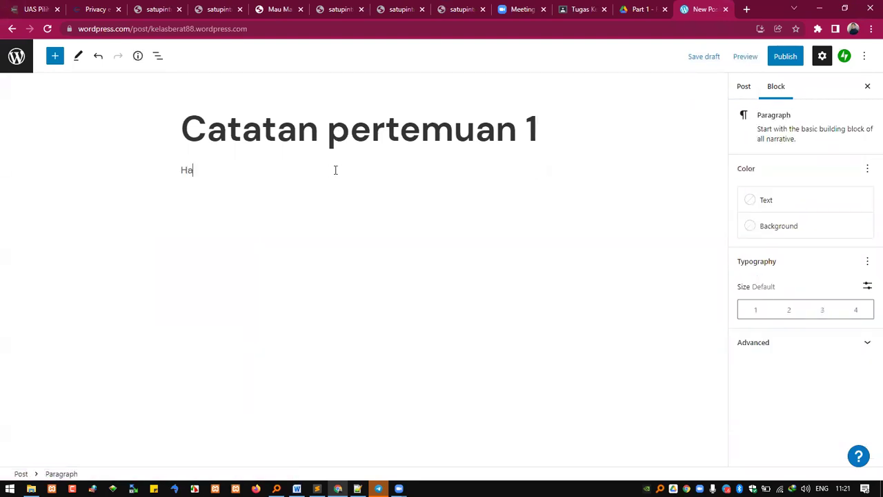
{"action": "type", "text": "ri ini kami belaja"}
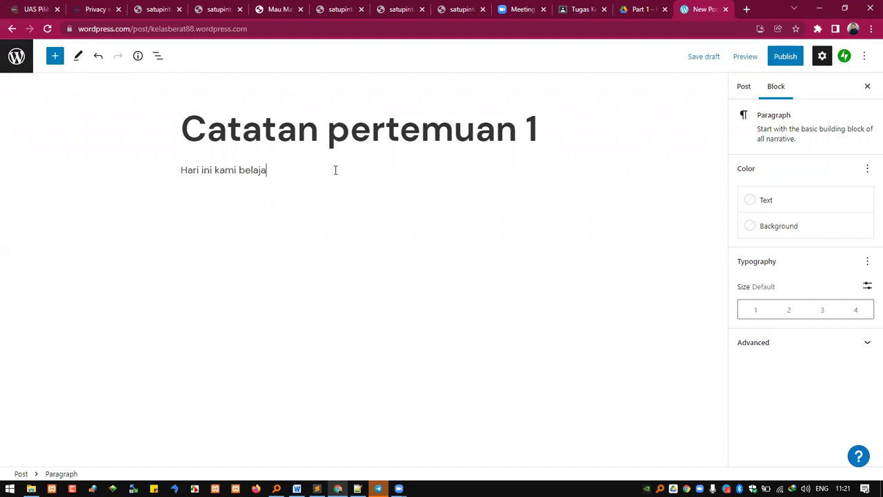
{"action": "type", "text": "r tata tertib perkuliahan, selain itu"}
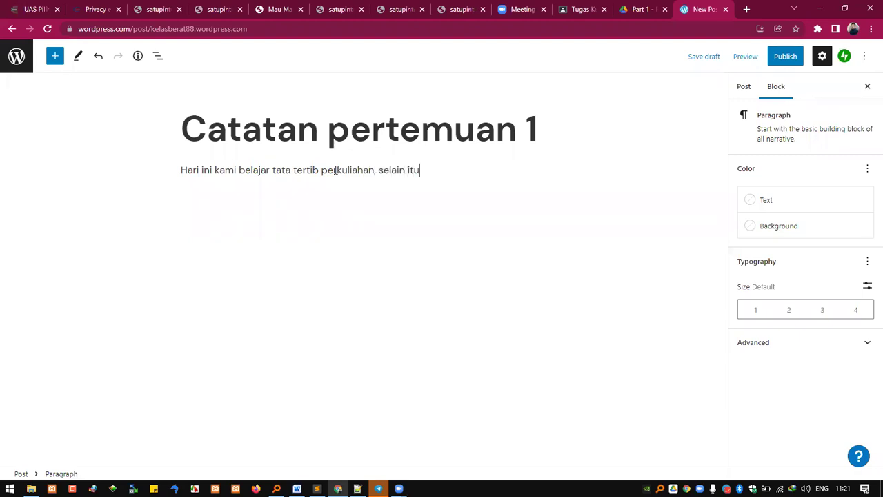
{"action": "type", "text": " cara mendaftarkan a"}
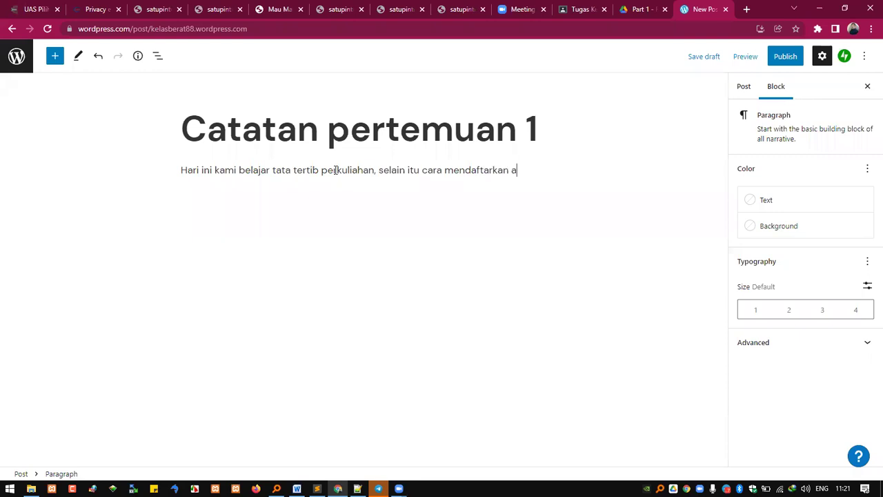
{"action": "type", "text": "kun di wordpress.com"}
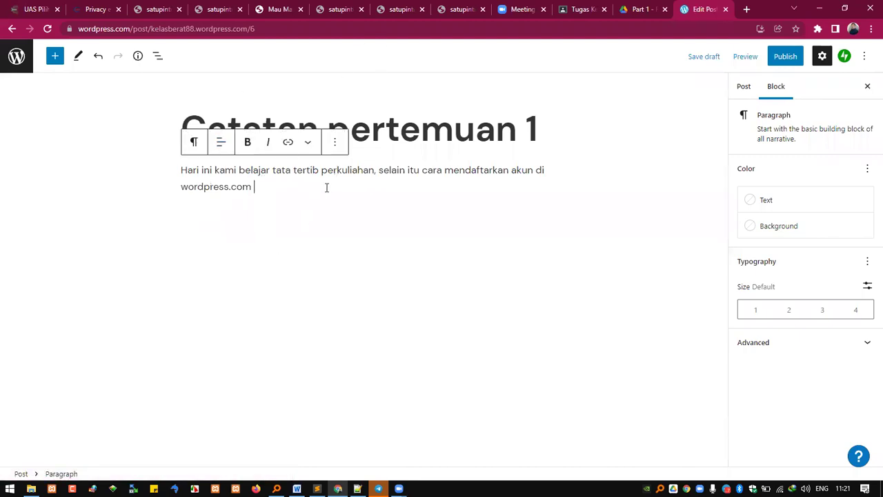
{"action": "left_click", "coordinate": [288, 352]}
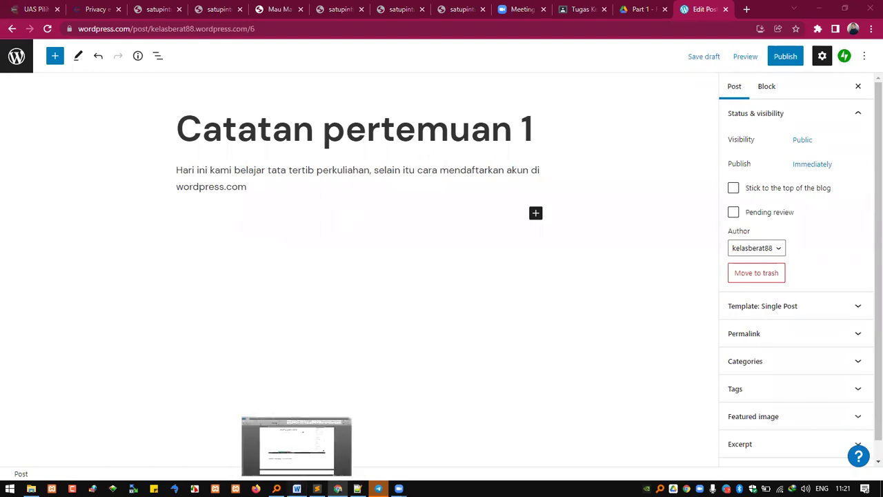
{"action": "left_click", "coordinate": [296, 489]}
{"action": "scroll", "coordinate": [483, 297], "scroll_direction": "up", "scroll_amount": 10}
{"action": "scroll", "coordinate": [483, 262], "scroll_direction": "up", "scroll_amount": 15}
{"action": "scroll", "coordinate": [510, 262], "scroll_direction": "up", "scroll_amount": 12}
{"action": "scroll", "coordinate": [532, 255], "scroll_direction": "up", "scroll_amount": 12}
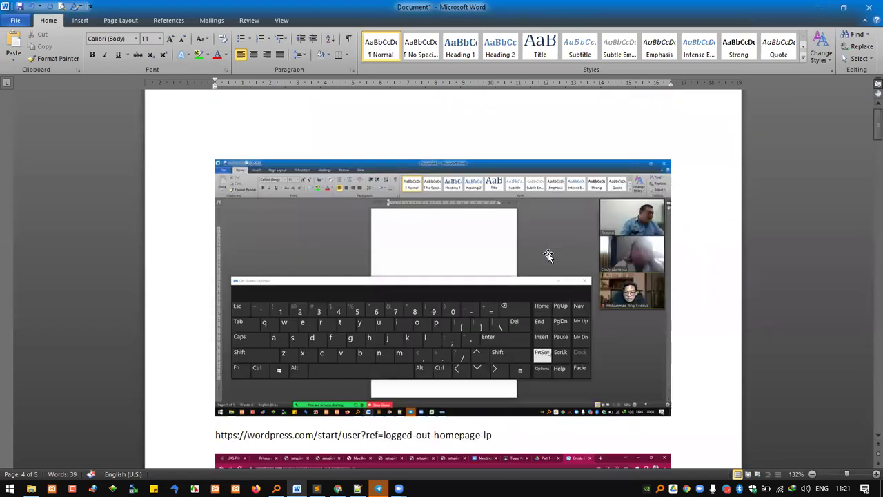
{"action": "scroll", "coordinate": [547, 252], "scroll_direction": "up", "scroll_amount": 1}
{"action": "left_click", "coordinate": [547, 243]}
{"action": "scroll", "coordinate": [447, 289], "scroll_direction": "down", "scroll_amount": 5}
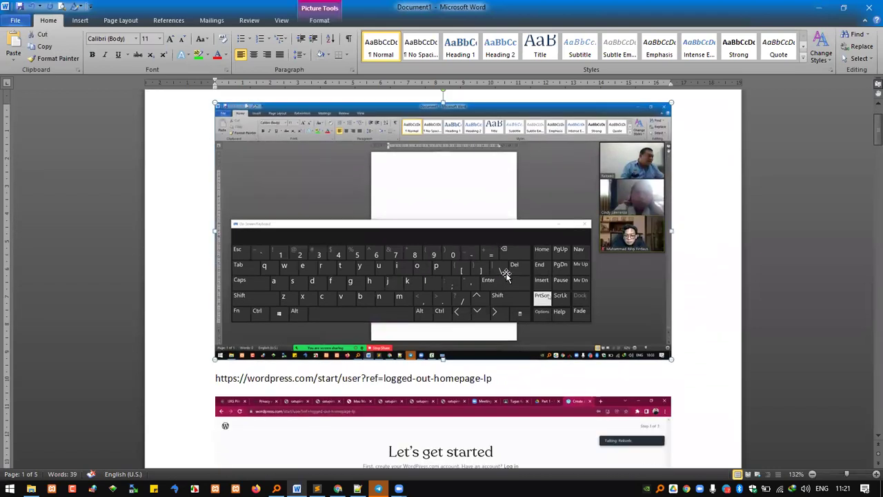
{"action": "left_click", "coordinate": [226, 134]}
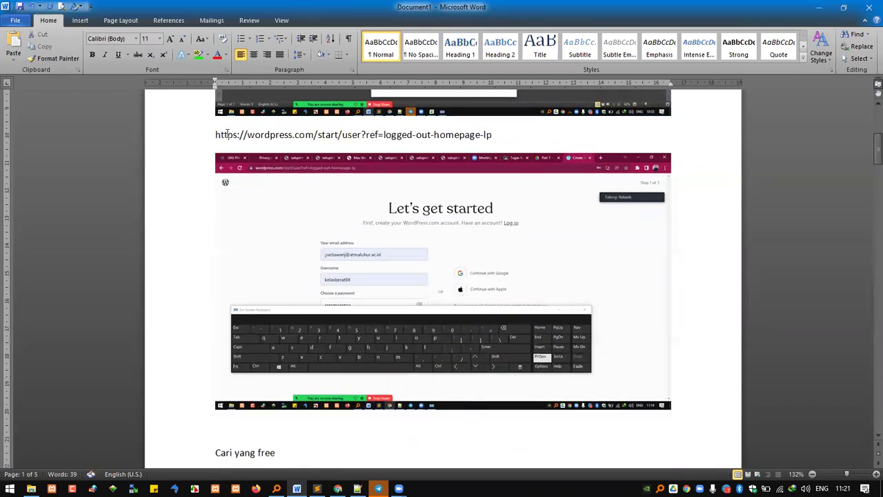
{"action": "left_click_drag", "start_coordinate": [218, 135], "coordinate": [317, 136]}
{"action": "key", "text": "ctrl+c"}
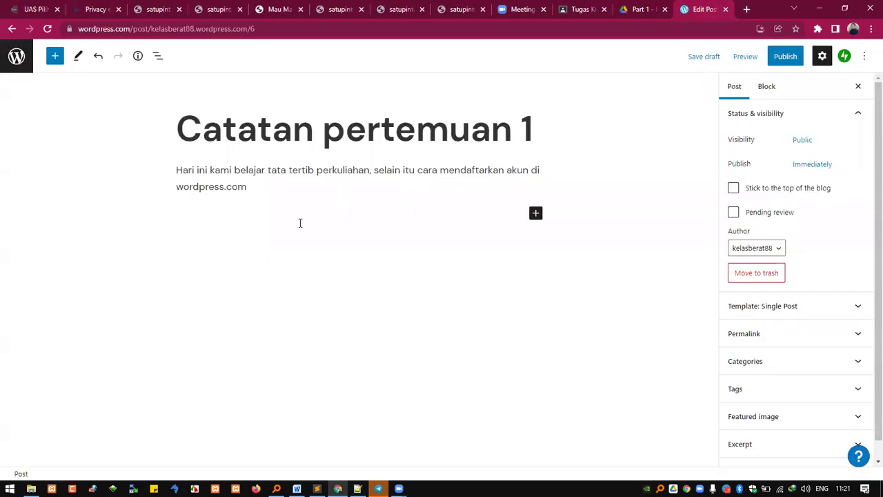
{"action": "left_click", "coordinate": [300, 217]}
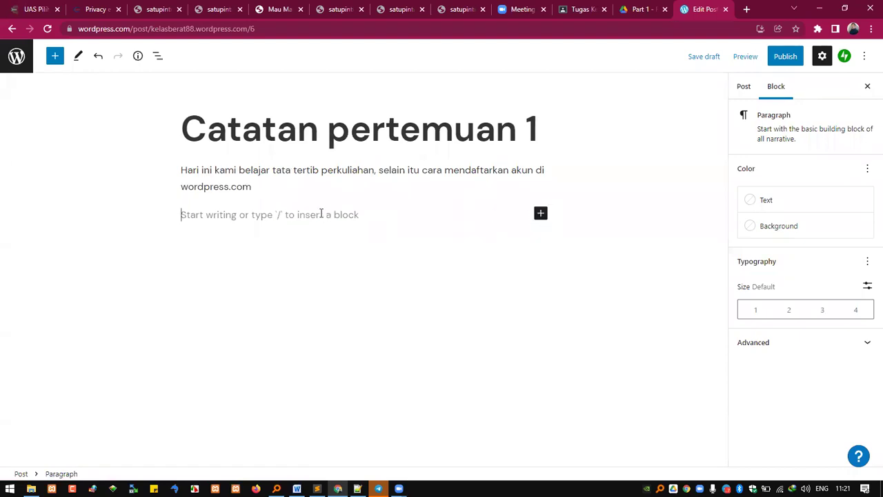
{"action": "type", "text": "Kami diminta membuka"}
{"action": "key", "text": "ctrl+v"}
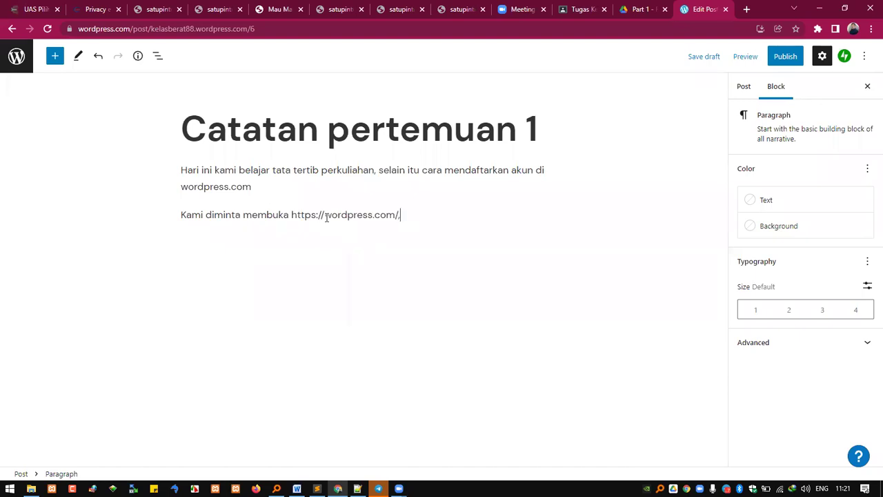
{"action": "type", "text": ","}
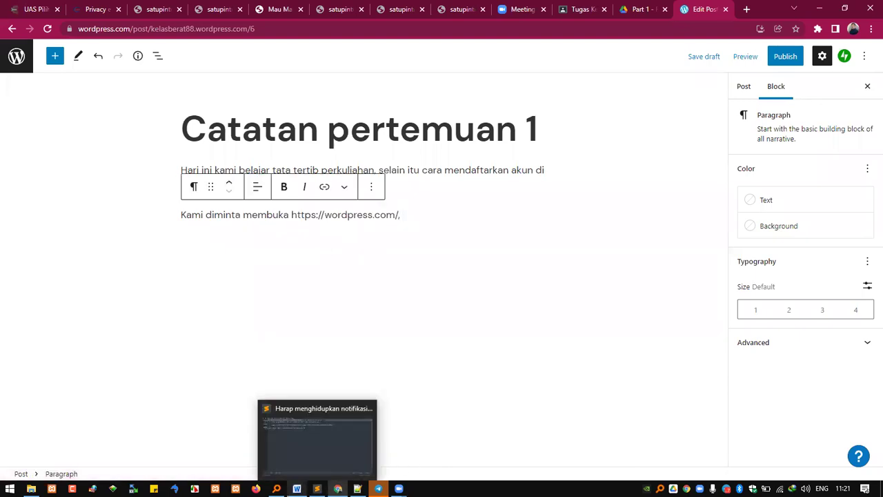
{"action": "left_click", "coordinate": [297, 489]}
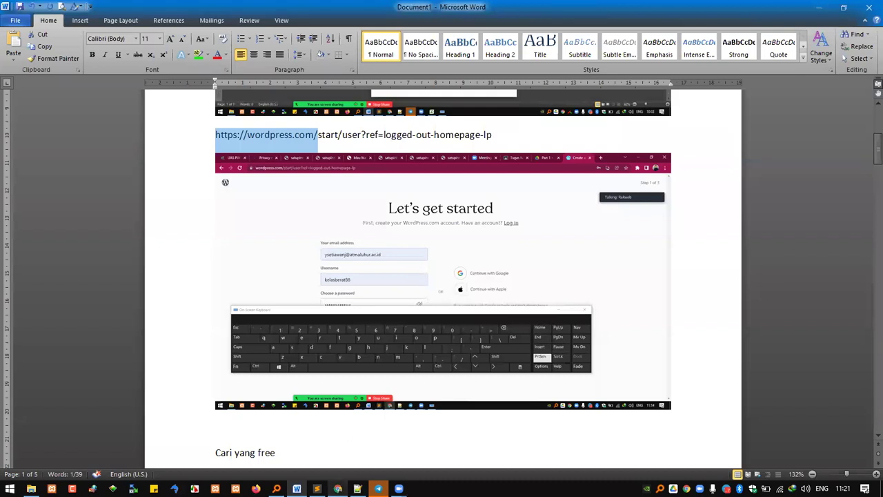
{"action": "left_click", "coordinate": [337, 488]}
{"action": "type", "text": "kemu"}
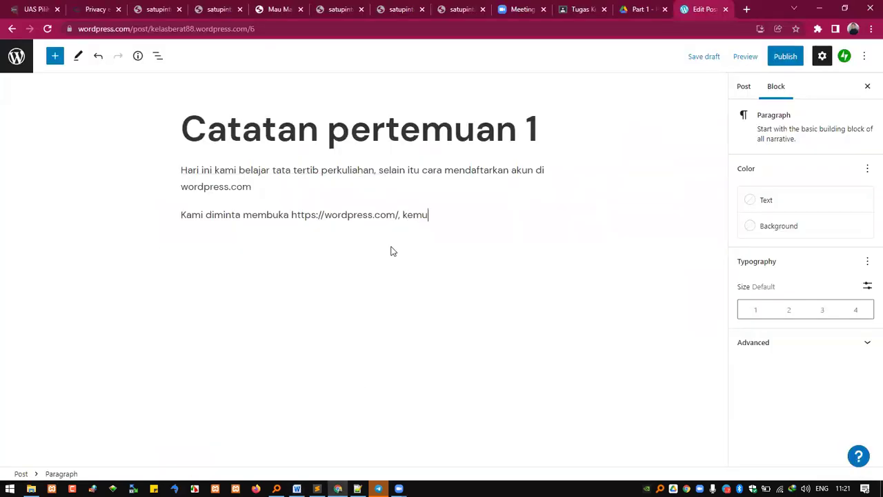
{"action": "type", "text": "dian mengklik Get Starte"}
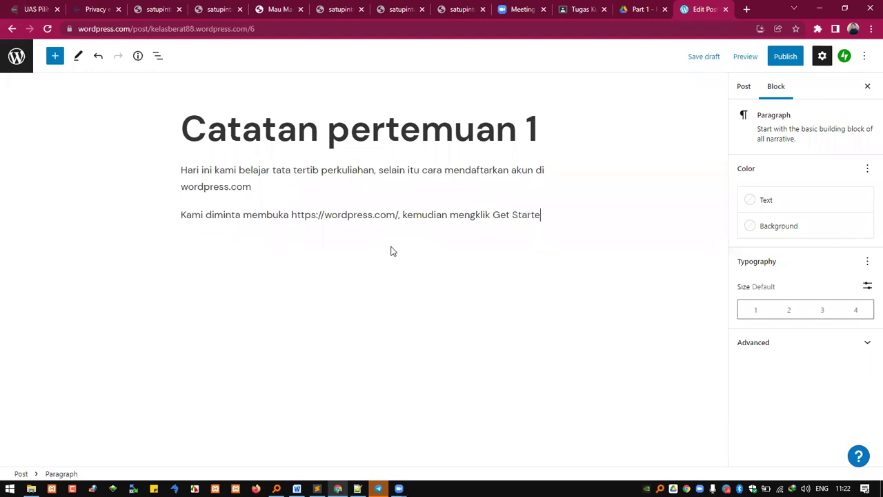
{"action": "type", "text": "d, baru mengis"}
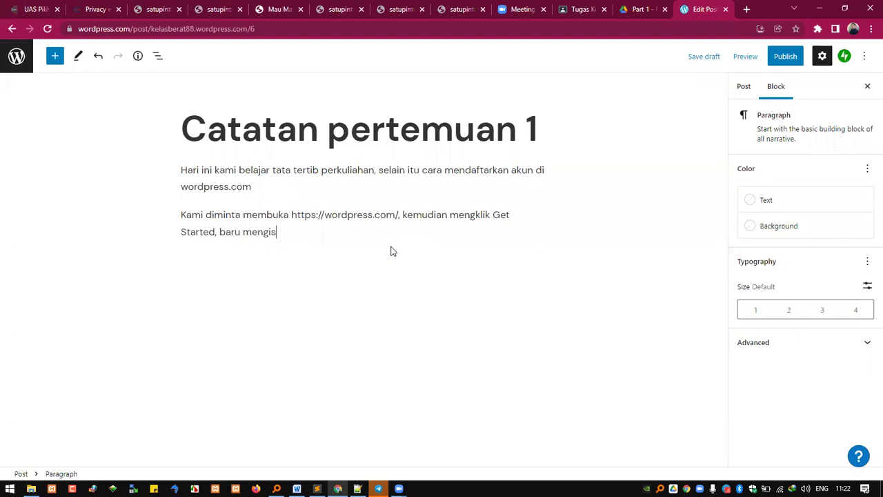
{"action": "type", "text": "i form pemndaftaran"}
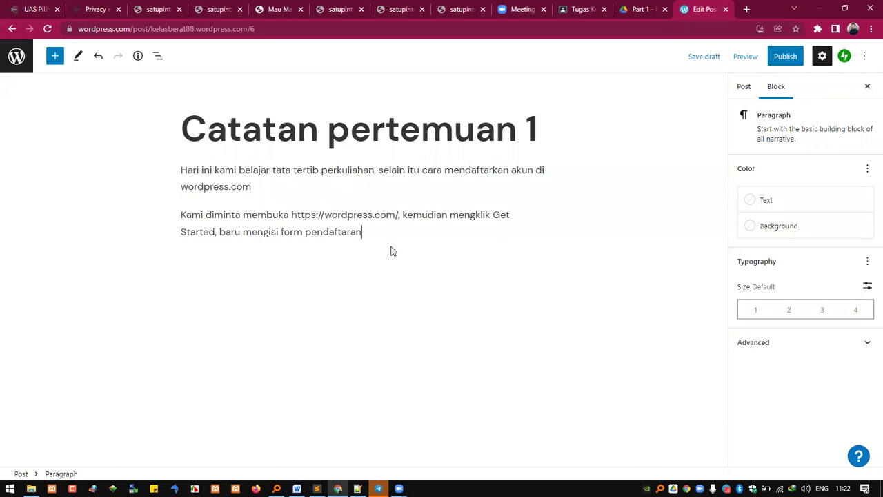
{"action": "left_click", "coordinate": [351, 273]}
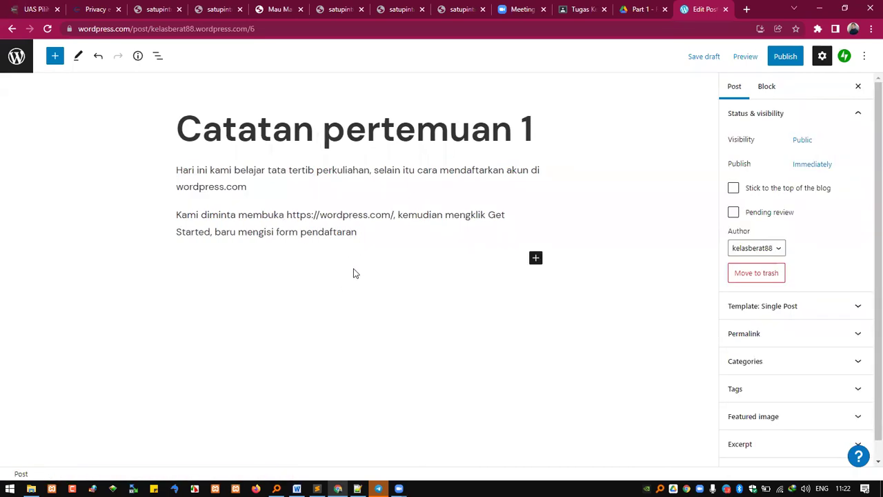
Step: Add an Image block below the paragraph, then remove it through its options menu
{"action": "left_click", "coordinate": [540, 267]}
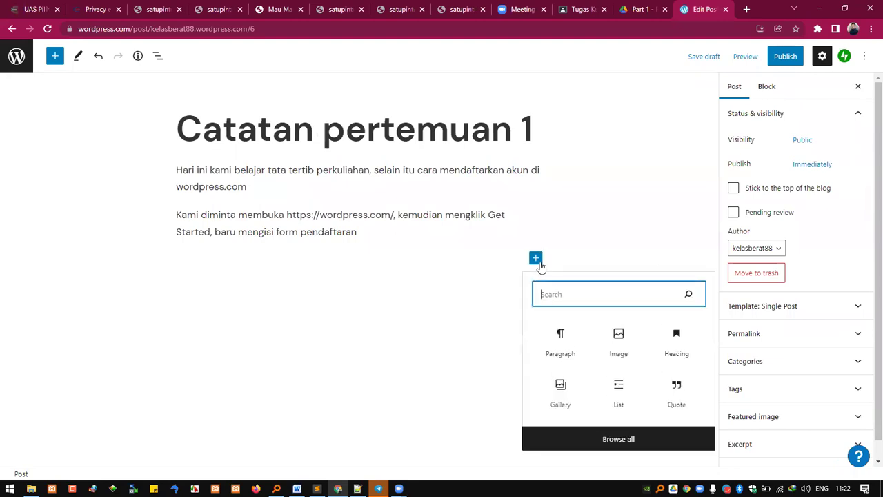
{"action": "left_click", "coordinate": [621, 345]}
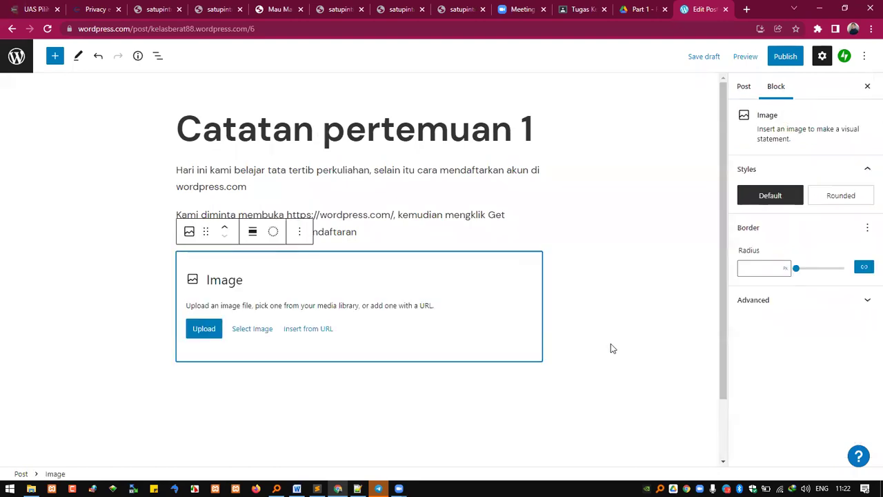
{"action": "key", "text": "Escape"}
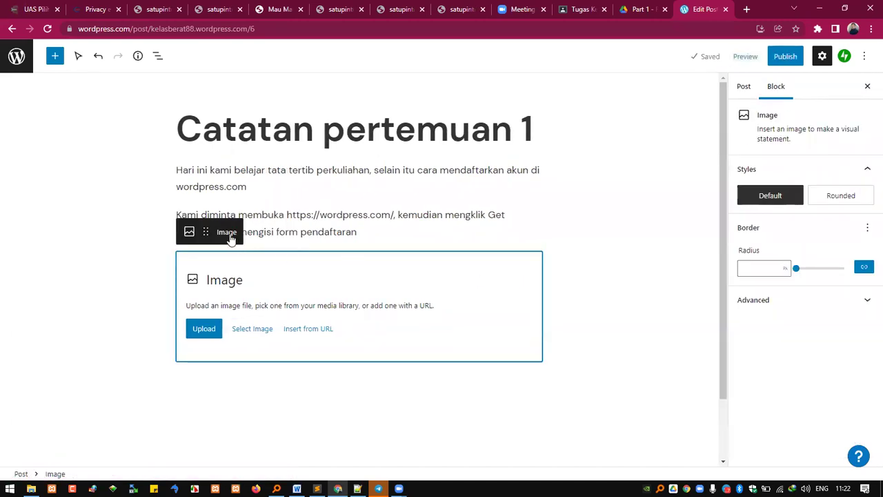
{"action": "left_click", "coordinate": [400, 286]}
{"action": "left_click", "coordinate": [299, 232]}
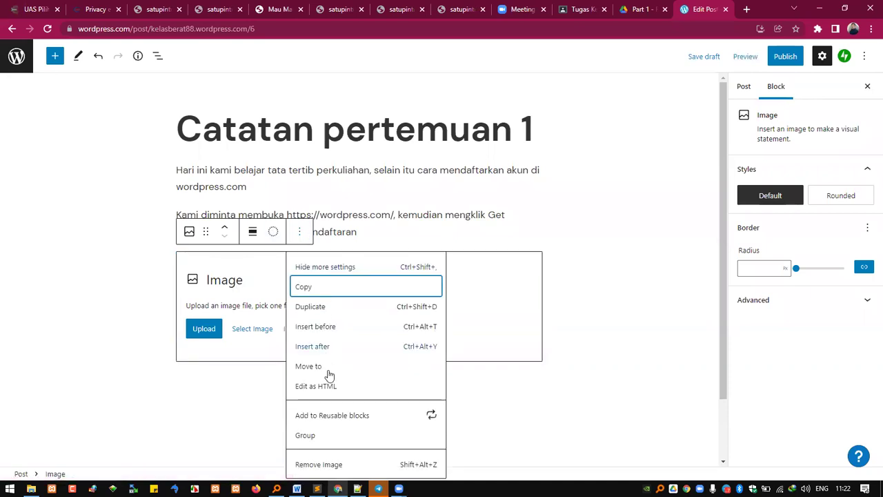
{"action": "left_click", "coordinate": [401, 465]}
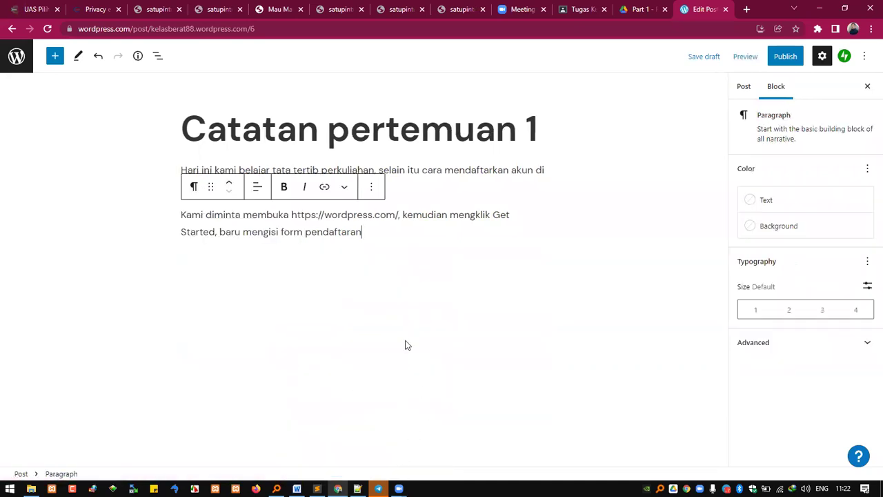
Step: Insert a fresh empty Image block and select the Let's get started screenshot in Word
{"action": "left_click", "coordinate": [341, 267]}
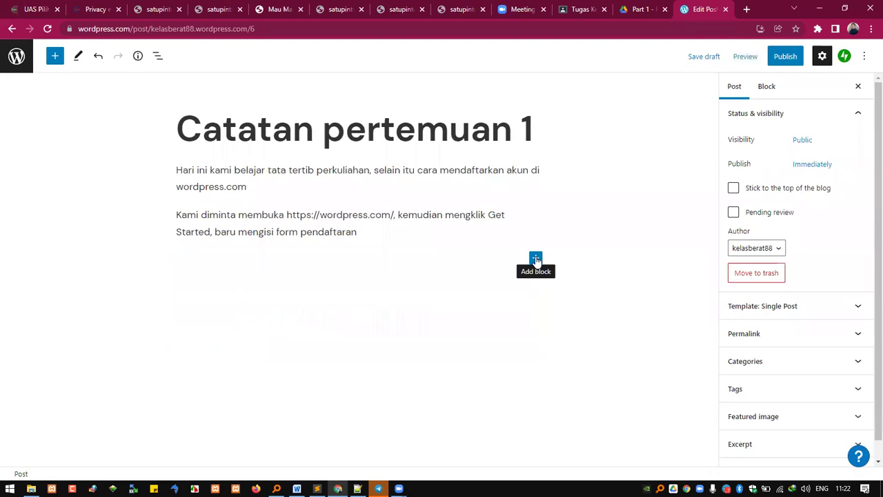
{"action": "left_click", "coordinate": [536, 259]}
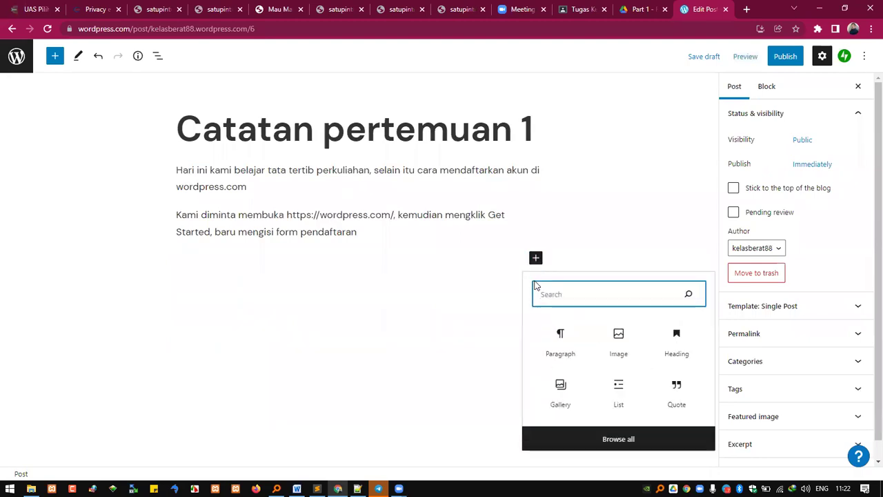
{"action": "left_click", "coordinate": [616, 336]}
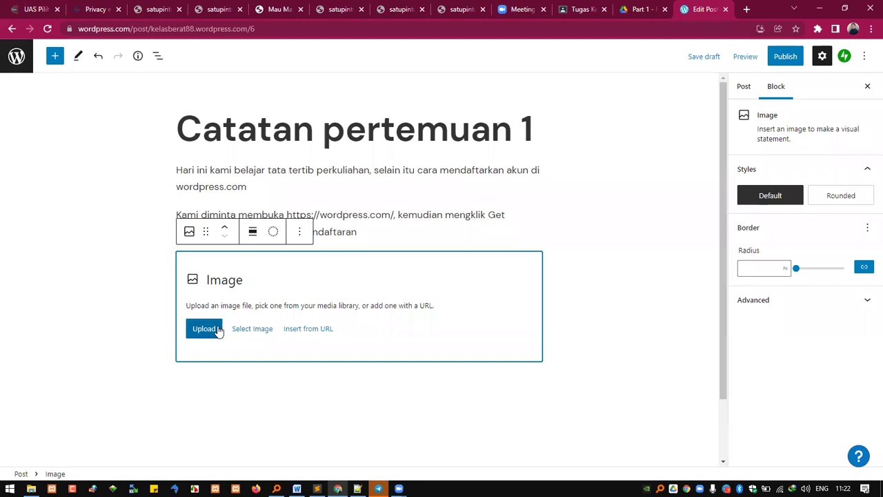
{"action": "key", "text": "alt+Tab"}
{"action": "left_click", "coordinate": [412, 260]}
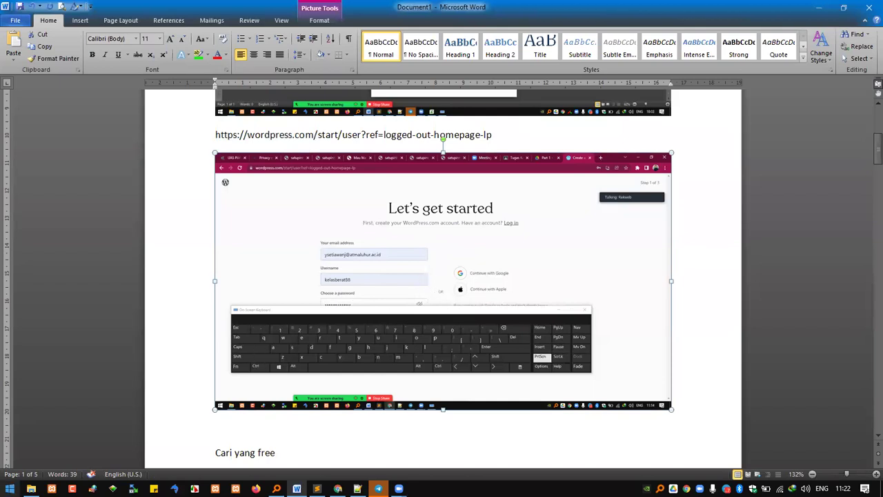
Step: Paste the sign-up screenshot into a new Paint canvas and crop to it
{"action": "left_click", "coordinate": [10, 489]}
{"action": "type", "text": "paint"}
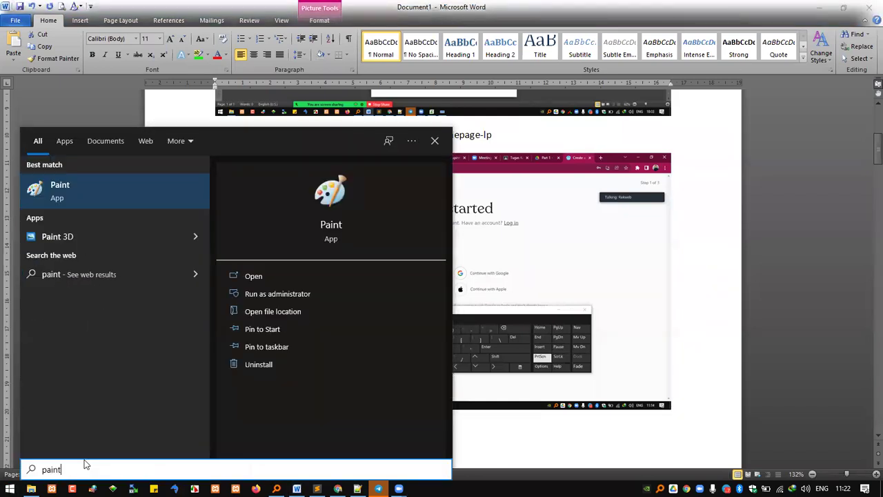
{"action": "left_click", "coordinate": [60, 190]}
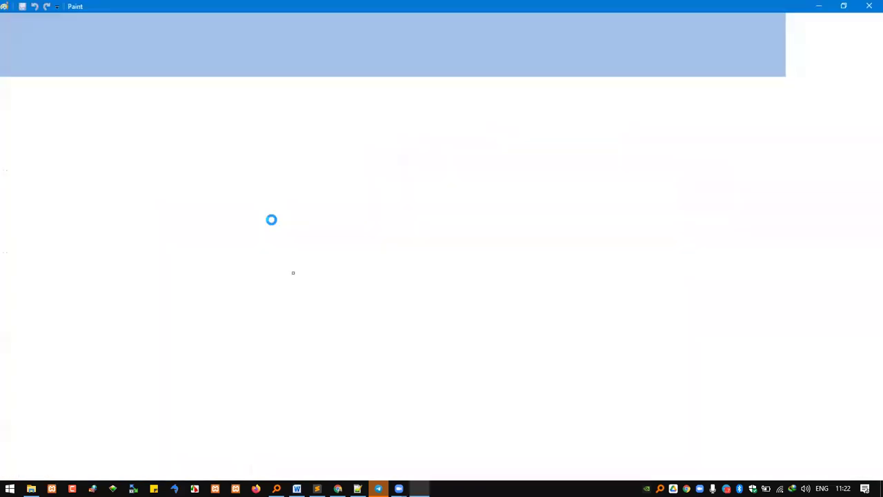
{"action": "key", "text": "ctrl+v"}
{"action": "left_click", "coordinate": [103, 34]}
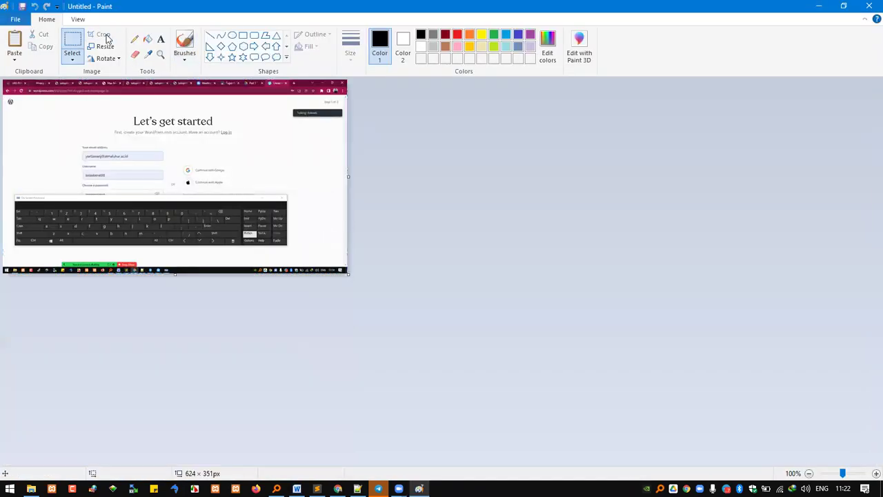
Step: Save the image as daftar.png in D:\KBG St. Agnes and minimize Paint
{"action": "key", "text": "ctrl+s"}
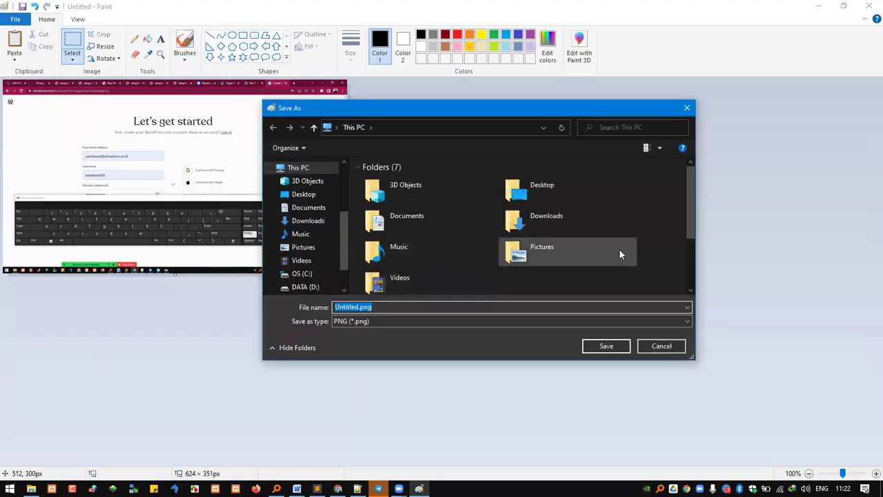
{"action": "left_click_drag", "start_coordinate": [688, 223], "coordinate": [689, 274]}
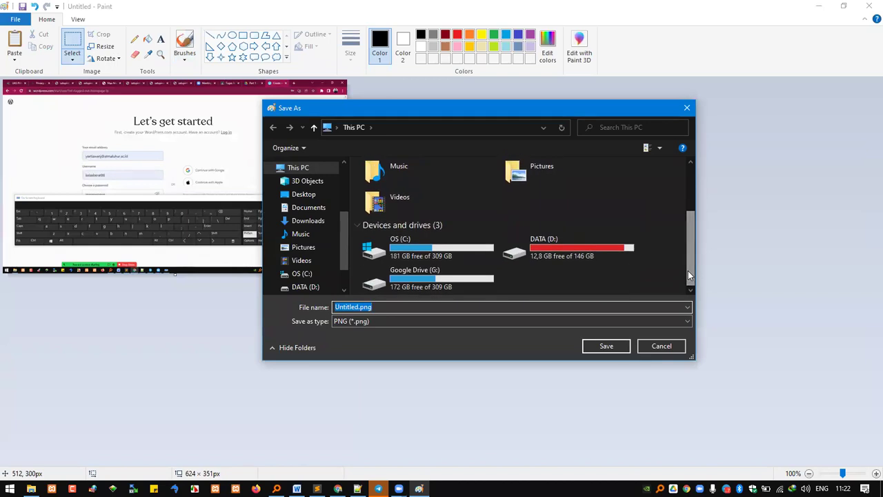
{"action": "left_click", "coordinate": [594, 257]}
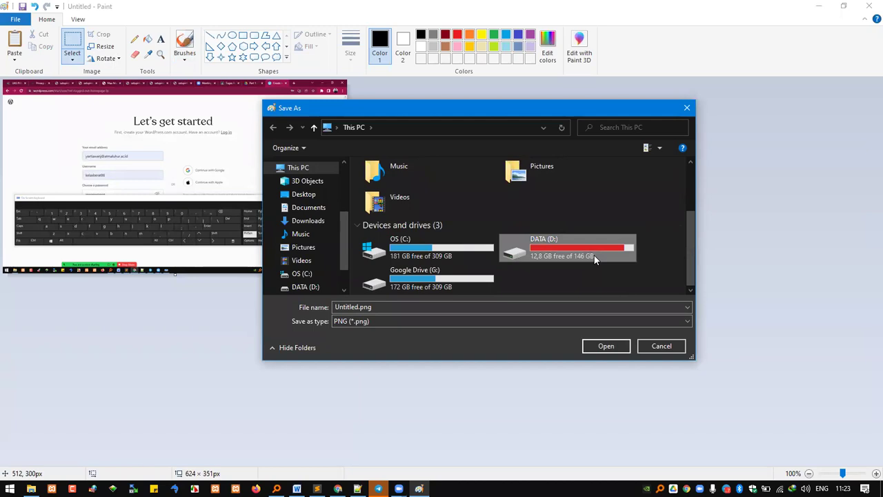
{"action": "double_click", "coordinate": [594, 256]}
{"action": "scroll", "coordinate": [481, 259], "scroll_direction": "down", "scroll_amount": 1}
{"action": "scroll", "coordinate": [482, 262], "scroll_direction": "down", "scroll_amount": 3}
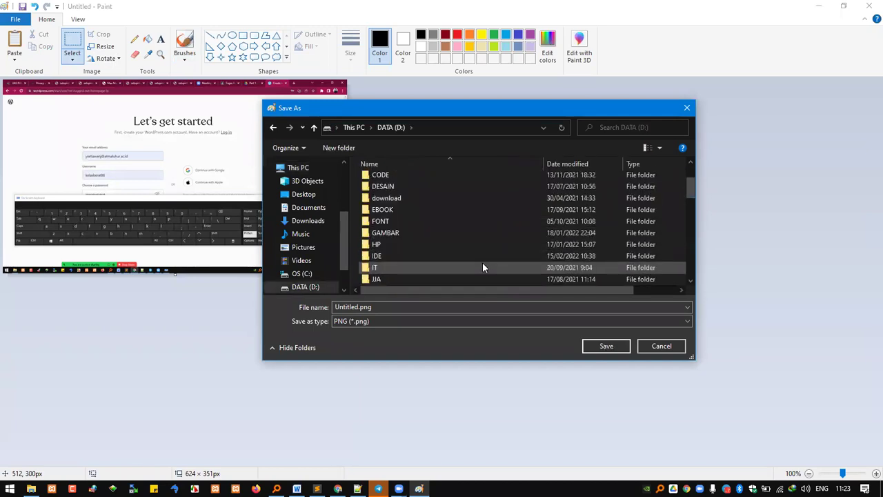
{"action": "double_click", "coordinate": [497, 245]}
{"action": "left_click", "coordinate": [421, 307]}
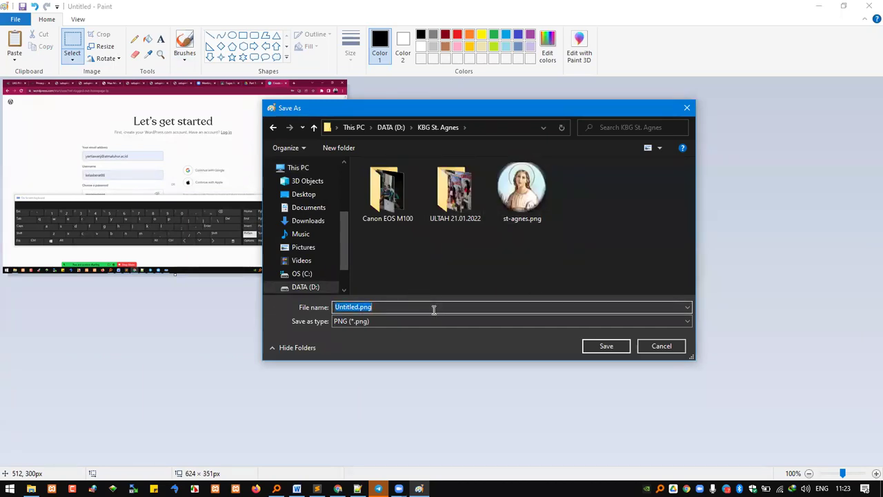
{"action": "type", "text": "daftar"}
{"action": "key", "text": "Return"}
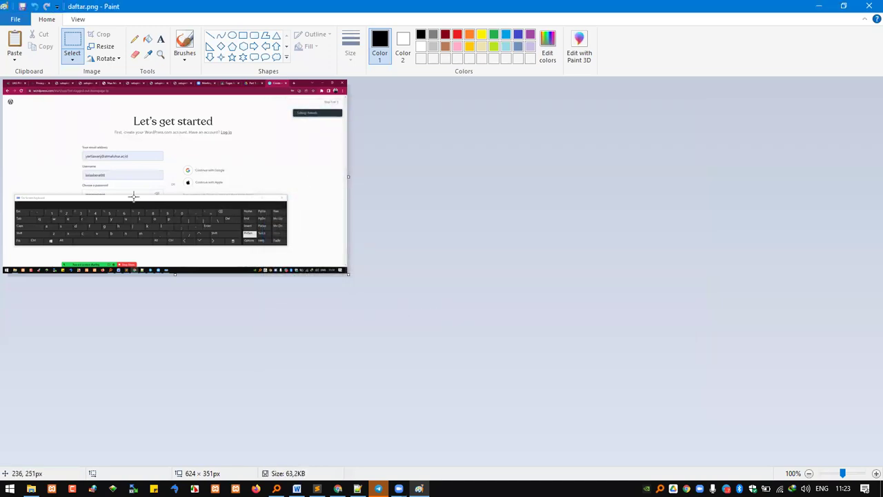
{"action": "left_click", "coordinate": [817, 8]}
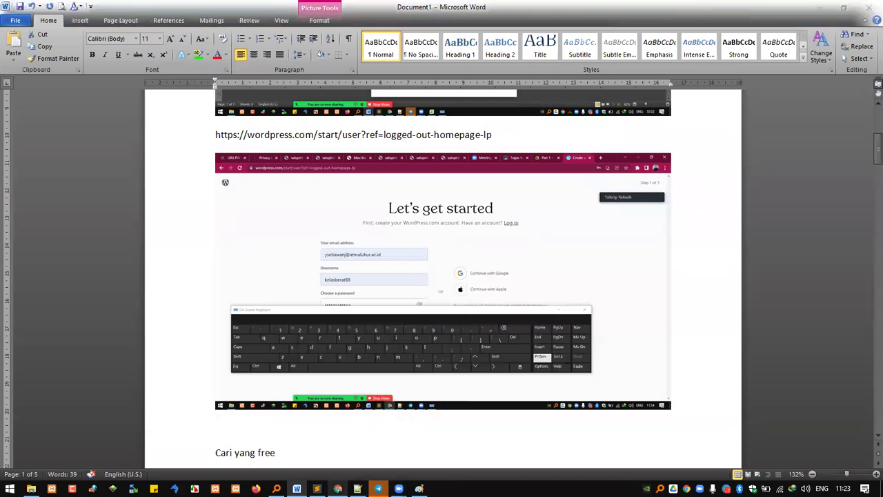
Step: Drag daftar.png from D:\KBG St. Agnes in File Explorer into the empty Image block
{"action": "left_click", "coordinate": [337, 488]}
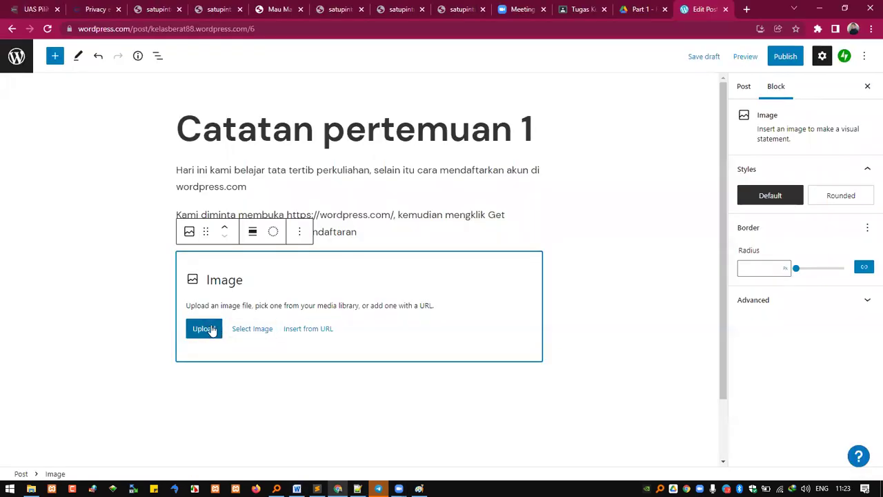
{"action": "key", "text": "super+e"}
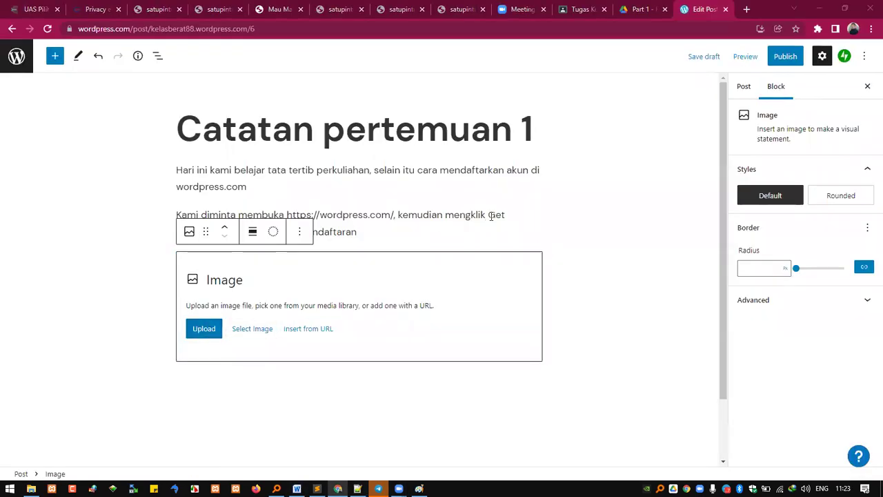
{"action": "double_click", "coordinate": [315, 213]}
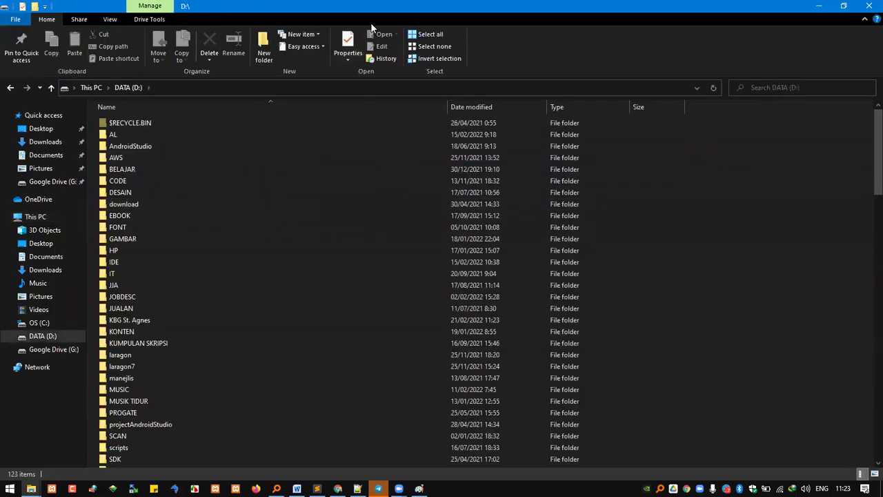
{"action": "left_click_drag", "start_coordinate": [382, 16], "coordinate": [681, 171]}
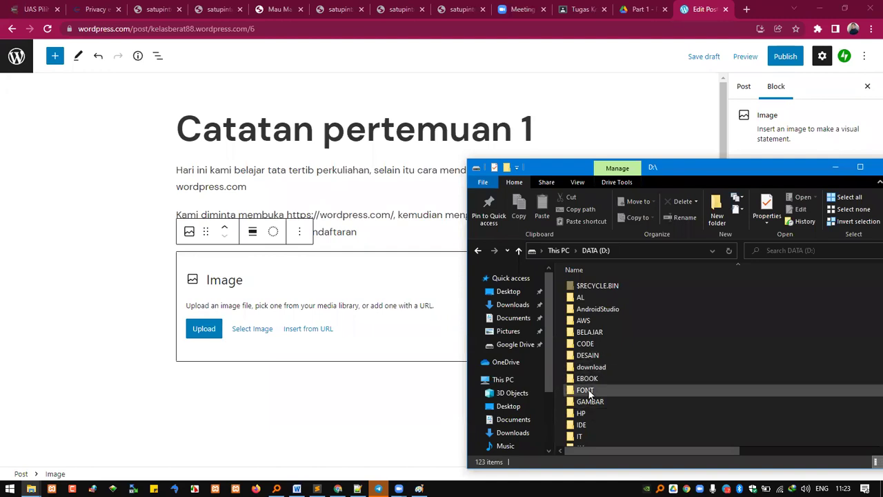
{"action": "scroll", "coordinate": [593, 394], "scroll_direction": "down", "scroll_amount": 3}
{"action": "double_click", "coordinate": [609, 383]}
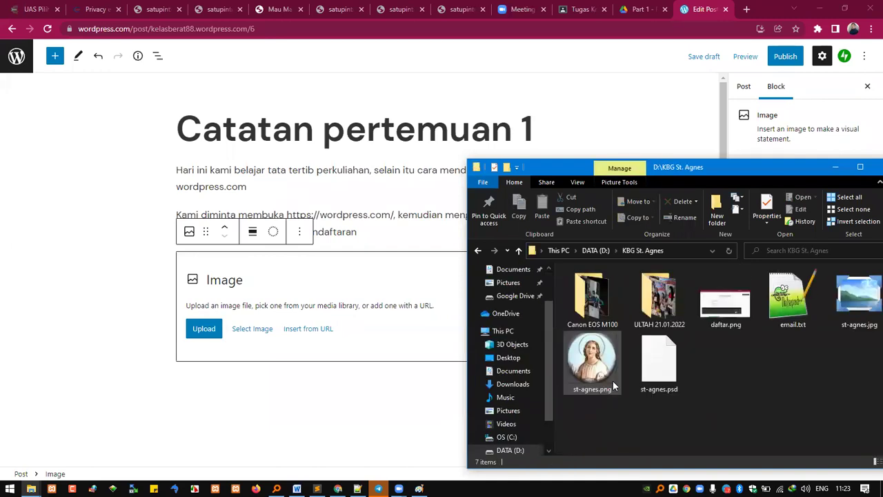
{"action": "left_click", "coordinate": [733, 320]}
{"action": "left_click_drag", "start_coordinate": [731, 316], "coordinate": [292, 286]}
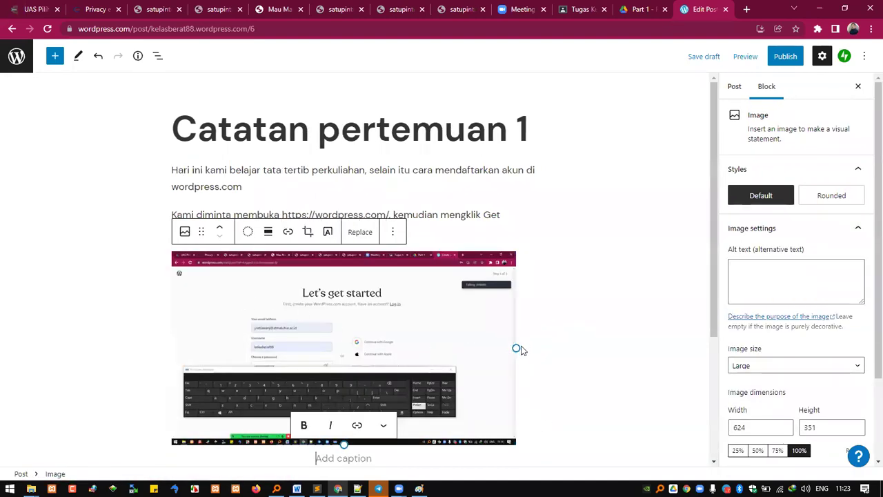
Step: Resize the screenshot to 796×448 and place the caret in the paragraph below it
{"action": "left_click_drag", "start_coordinate": [517, 348], "coordinate": [611, 355]}
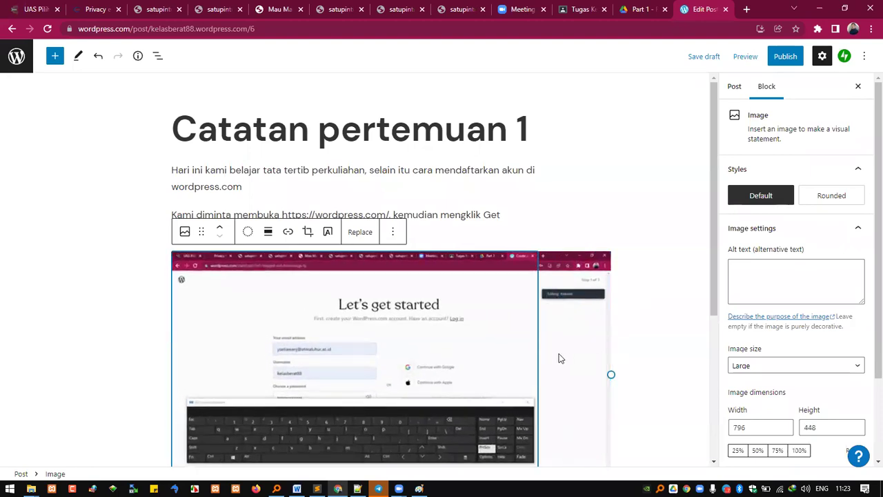
{"action": "scroll", "coordinate": [550, 352], "scroll_direction": "down", "scroll_amount": 1}
{"action": "scroll", "coordinate": [550, 352], "scroll_direction": "down", "scroll_amount": 2}
{"action": "left_click_drag", "start_coordinate": [611, 209], "coordinate": [536, 207]}
{"action": "left_click", "coordinate": [542, 278]}
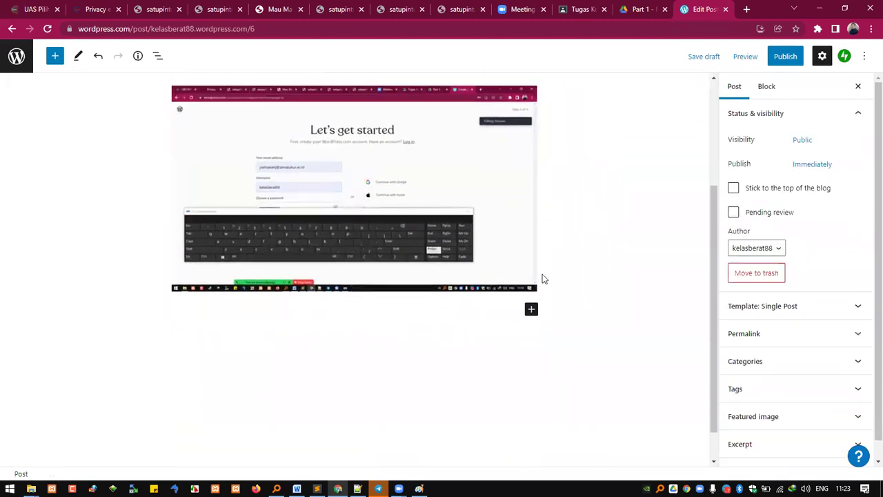
{"action": "left_click", "coordinate": [375, 309]}
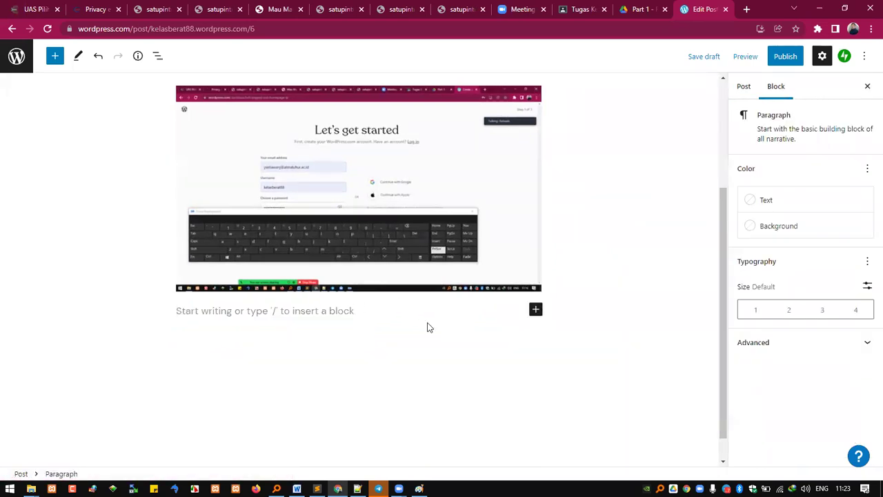
{"action": "left_click", "coordinate": [572, 281]}
{"action": "scroll", "coordinate": [274, 294], "scroll_direction": "down", "scroll_amount": 1}
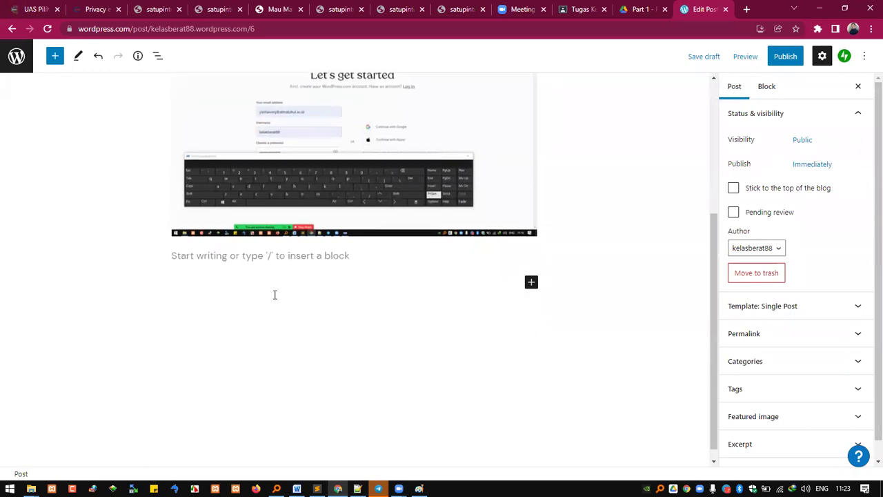
{"action": "scroll", "coordinate": [256, 306], "scroll_direction": "up", "scroll_amount": 2}
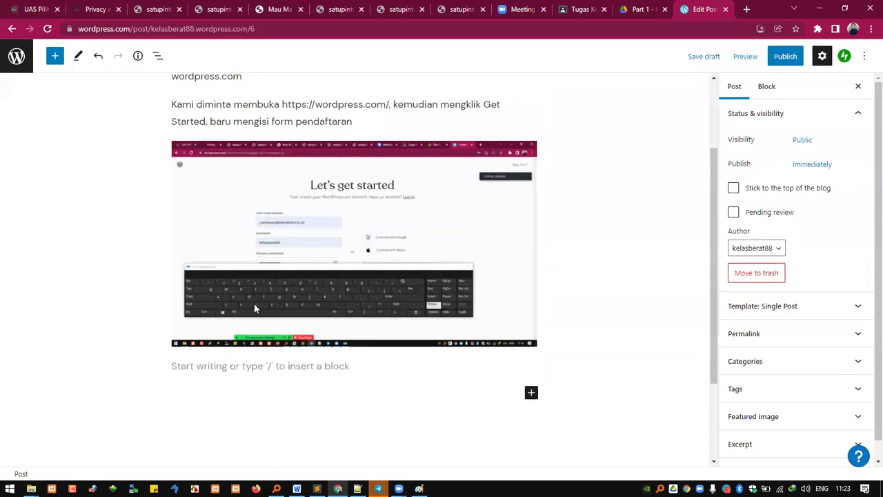
{"action": "left_click", "coordinate": [507, 363]}
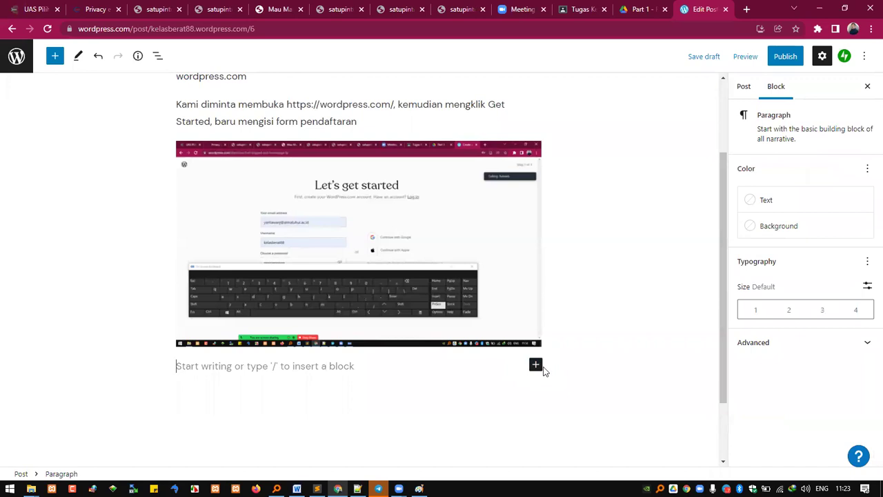
Step: Load YouTube in a new tab and copy the '10 WWE & Other Wrestling Matches…' video link
{"action": "left_click", "coordinate": [746, 9]}
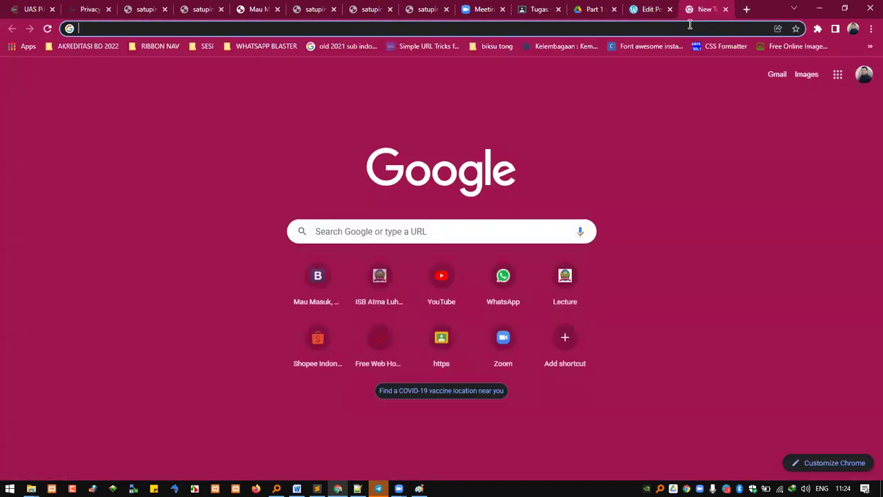
{"action": "type", "text": "y"}
{"action": "key", "text": "Return"}
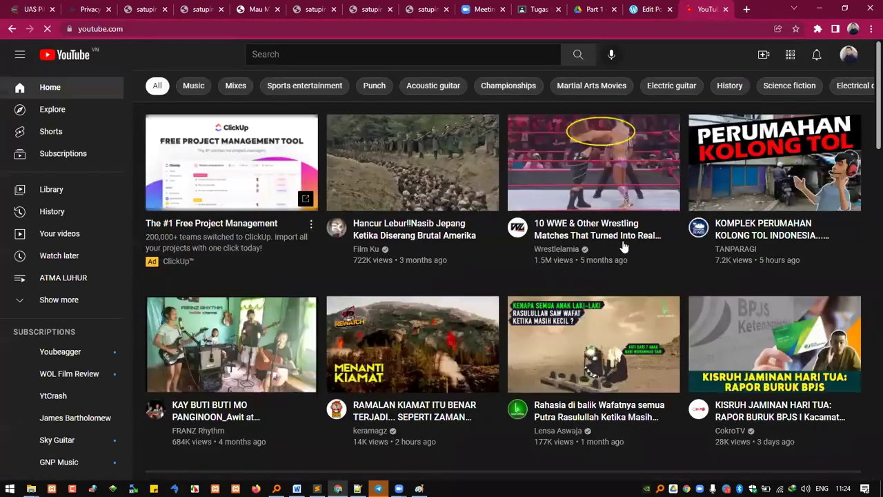
{"action": "right_click", "coordinate": [579, 227]}
{"action": "left_click", "coordinate": [632, 310]}
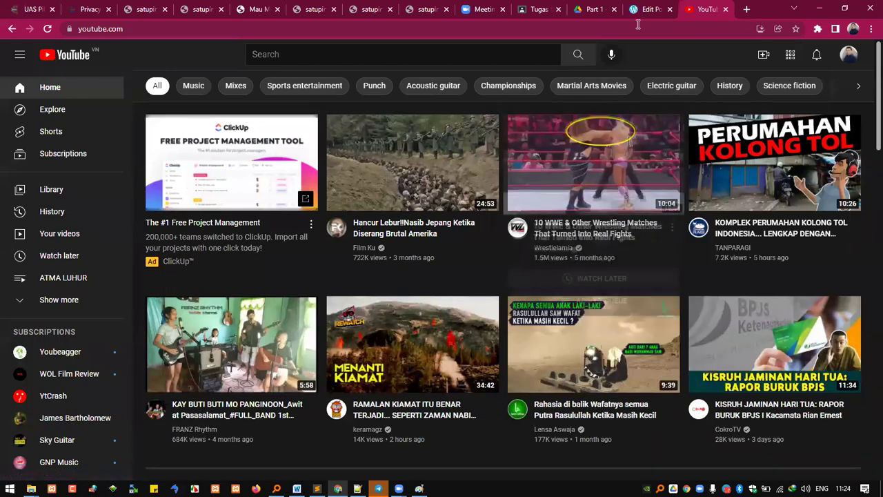
{"action": "key", "text": "ctrl+shift+Tab"}
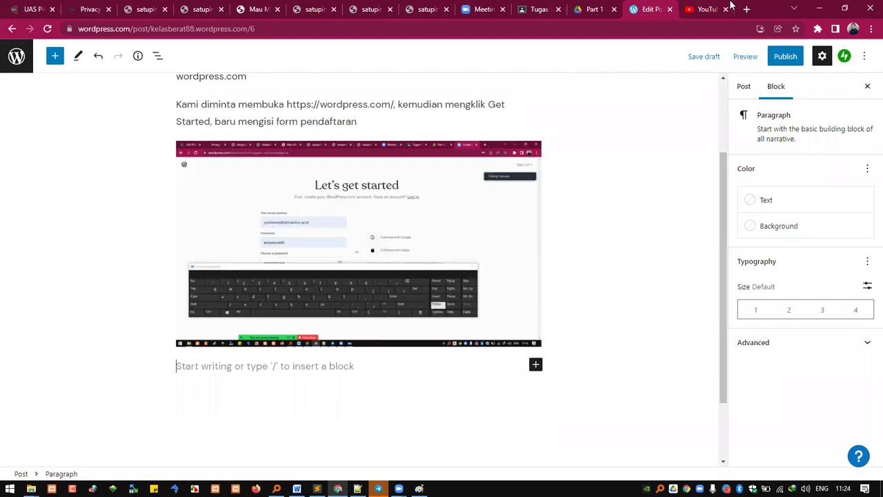
{"action": "left_click", "coordinate": [705, 9]}
{"action": "right_click", "coordinate": [583, 163]}
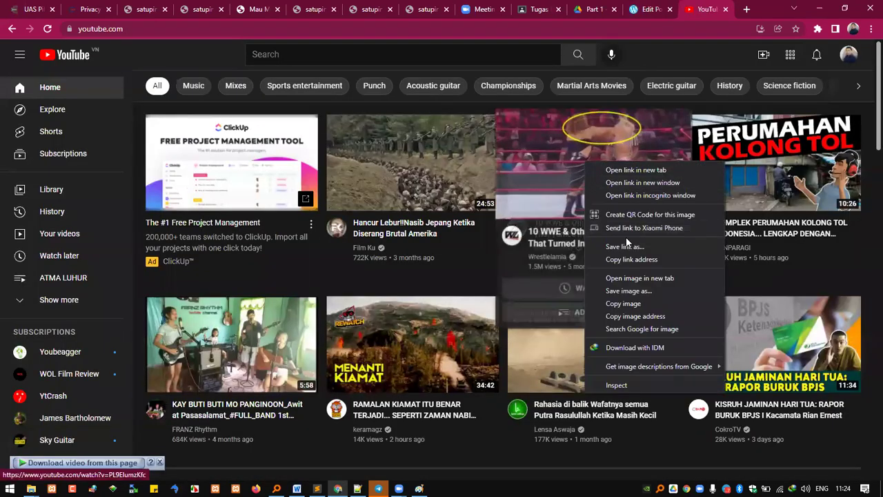
{"action": "left_click", "coordinate": [641, 259]}
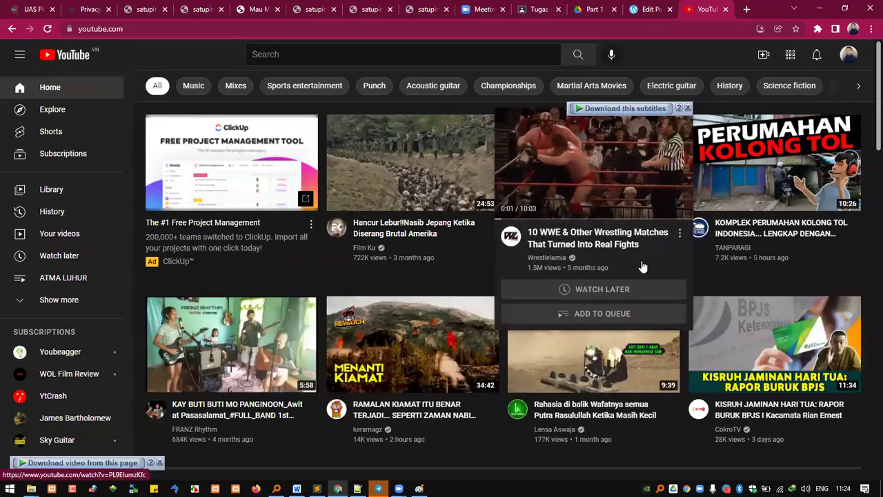
{"action": "left_click", "coordinate": [649, 11]}
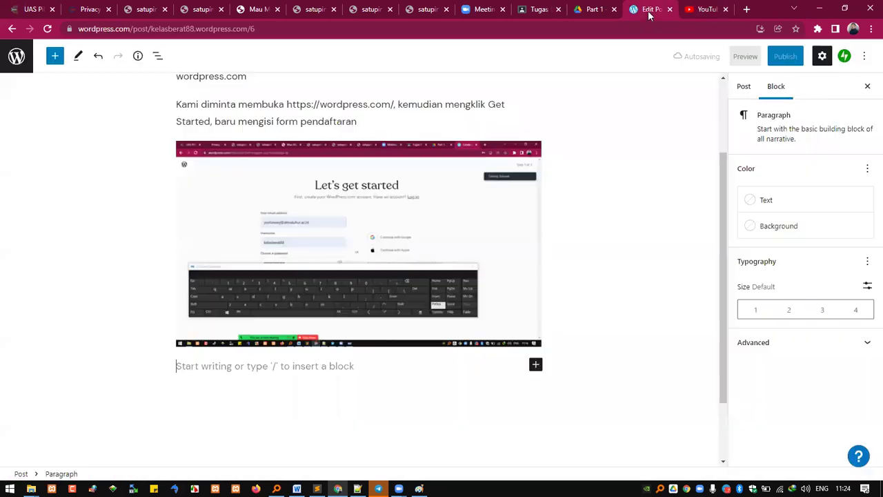
Step: Add a YouTube embed block and embed the pasted wrestling-matches video link
{"action": "left_click", "coordinate": [537, 365]}
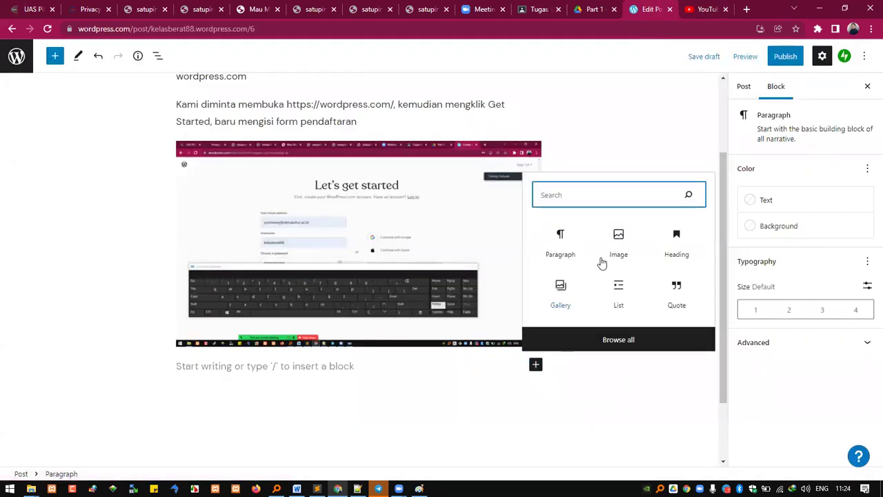
{"action": "type", "text": "you"}
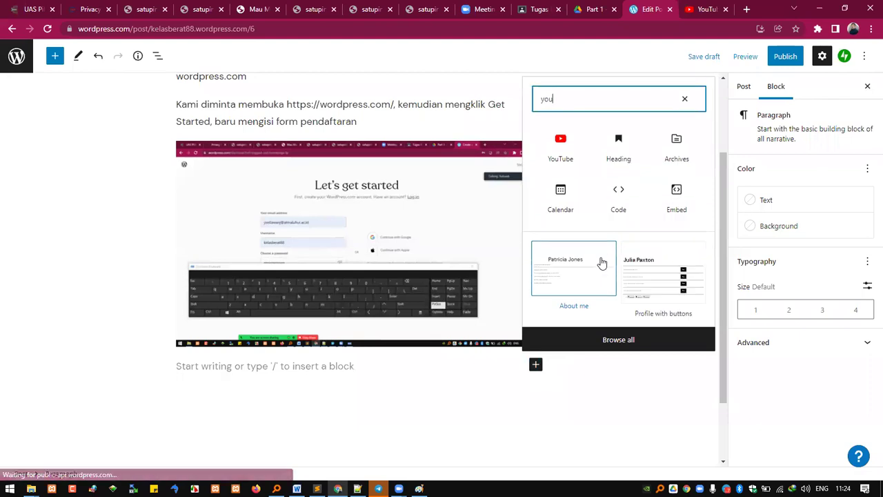
{"action": "left_click", "coordinate": [567, 148]}
{"action": "key", "text": "ctrl+v"}
{"action": "left_click", "coordinate": [514, 430]}
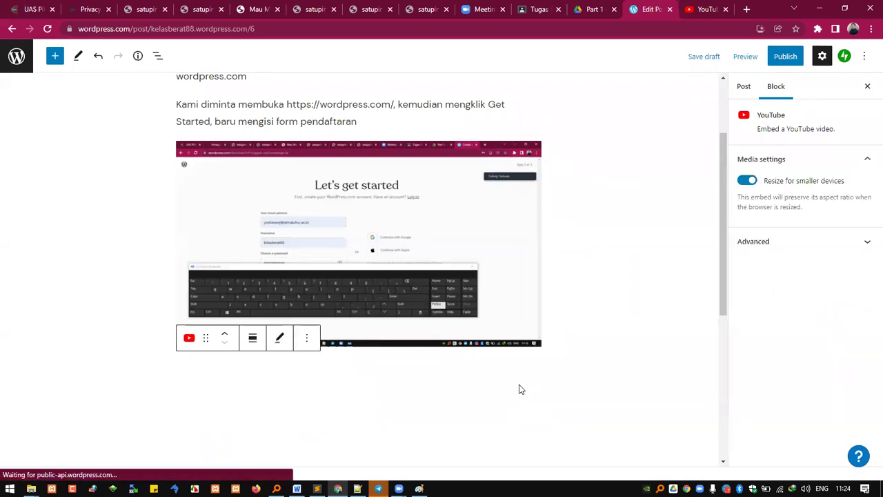
{"action": "scroll", "coordinate": [514, 393], "scroll_direction": "down", "scroll_amount": 2}
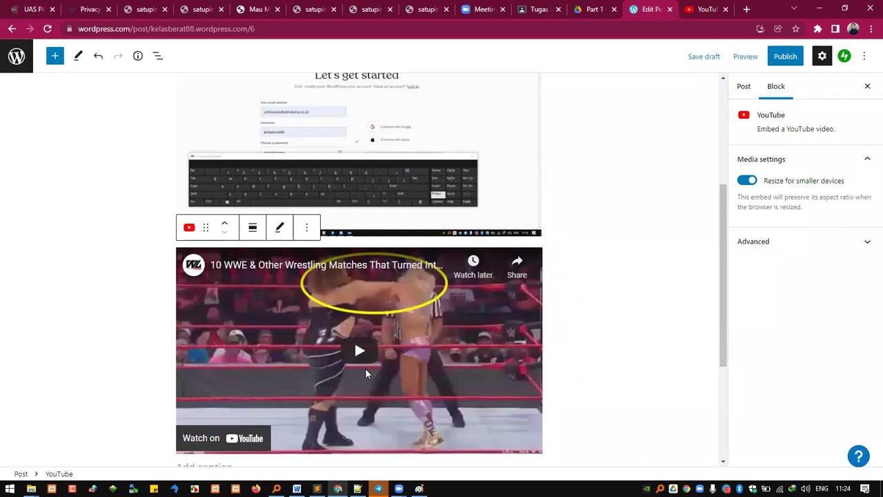
{"action": "scroll", "coordinate": [365, 372], "scroll_direction": "up", "scroll_amount": 3}
{"action": "left_click", "coordinate": [600, 368]}
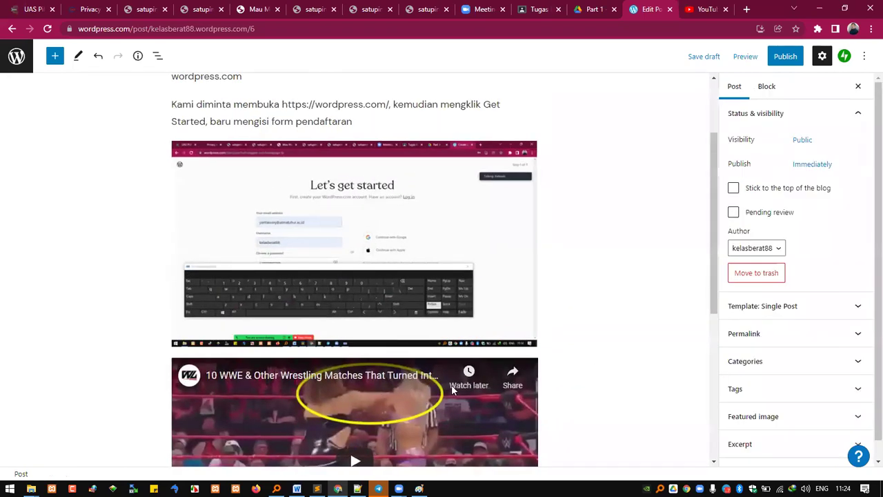
Step: Review the screenshot, paragraphs and video in the draft, then view the Part 1 lecture PDF
{"action": "left_click", "coordinate": [390, 245]}
{"action": "left_click", "coordinate": [563, 310]}
{"action": "scroll", "coordinate": [462, 338], "scroll_direction": "up", "scroll_amount": 3}
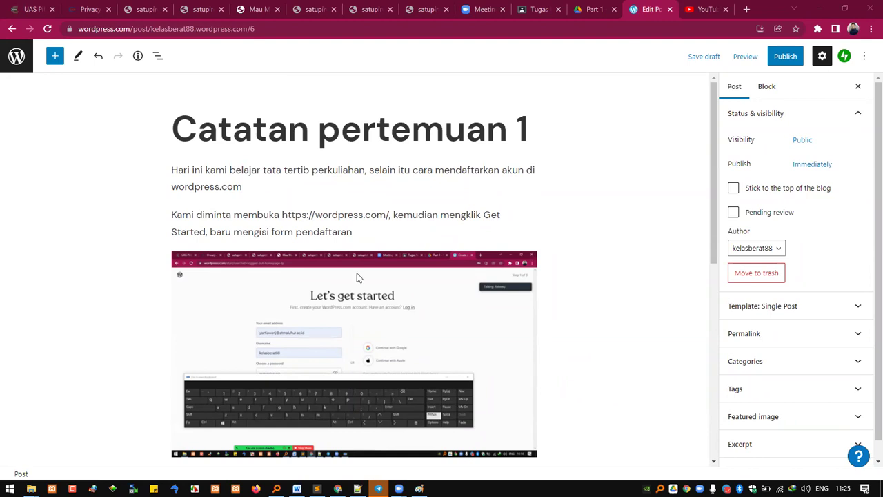
{"action": "left_click", "coordinate": [360, 214]}
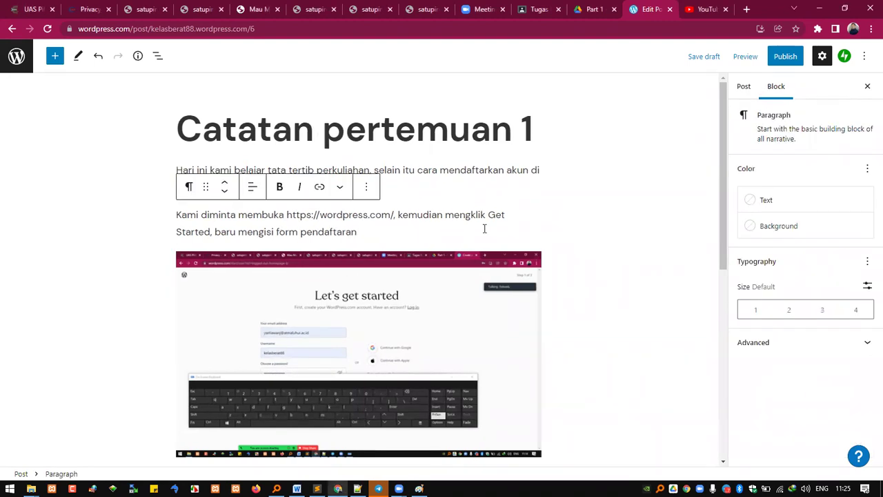
{"action": "scroll", "coordinate": [530, 291], "scroll_direction": "down", "scroll_amount": 5}
{"action": "scroll", "coordinate": [521, 278], "scroll_direction": "up", "scroll_amount": 3}
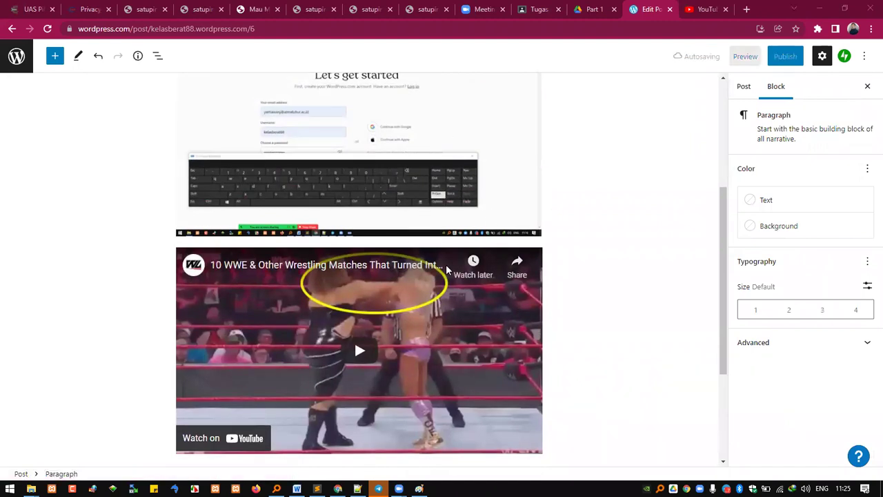
{"action": "scroll", "coordinate": [552, 345], "scroll_direction": "down", "scroll_amount": 2}
{"action": "left_click", "coordinate": [585, 316]}
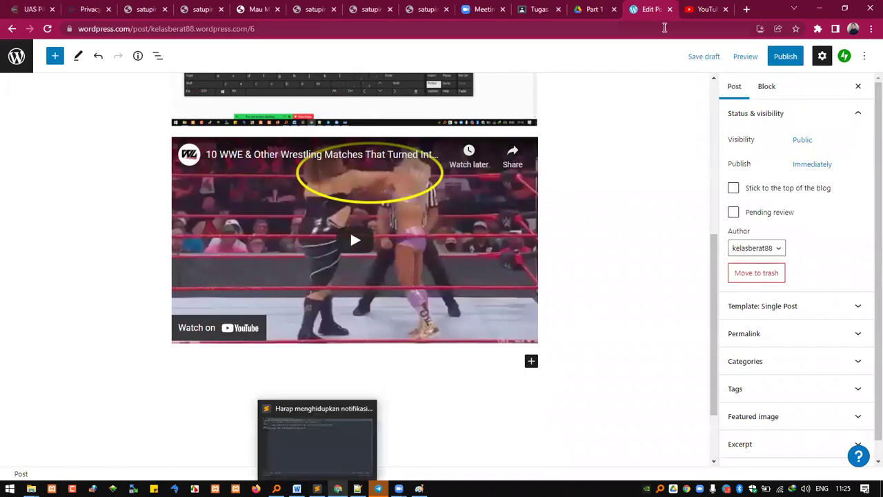
{"action": "left_click", "coordinate": [593, 9]}
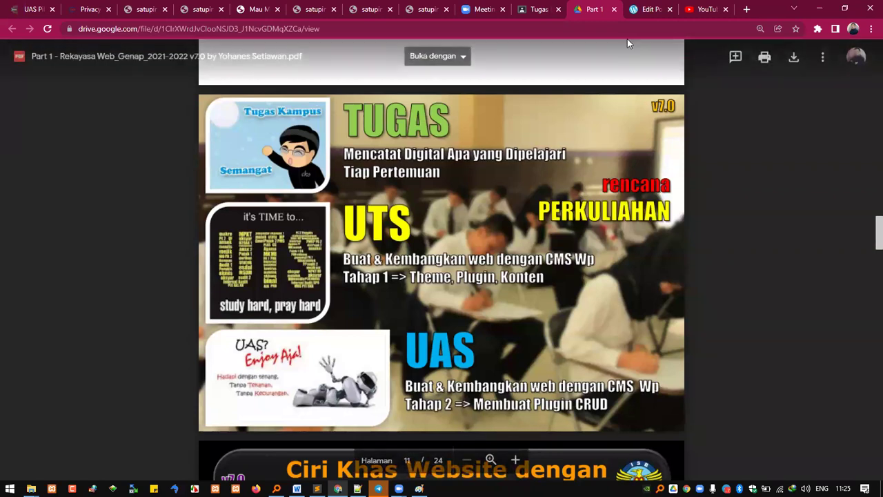
Step: In the post editor, open the block list below the video, search 'link', then clear the search
{"action": "left_click", "coordinate": [635, 10]}
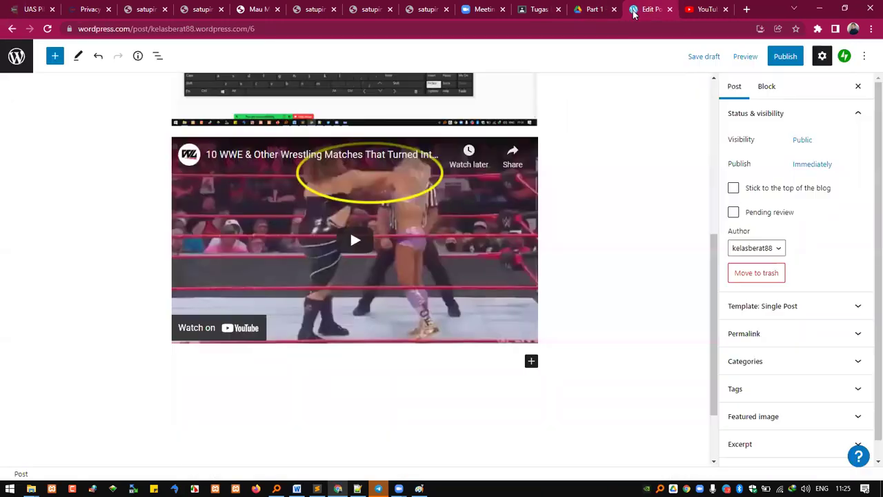
{"action": "left_click", "coordinate": [530, 363]}
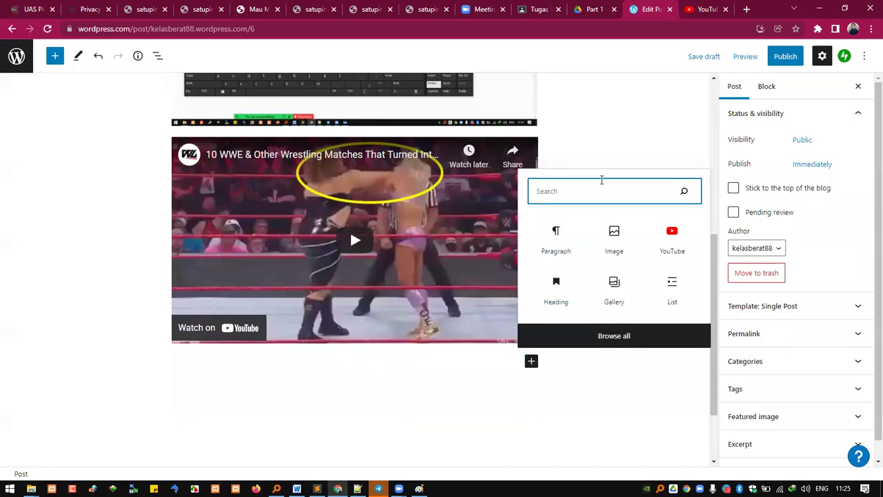
{"action": "type", "text": "link"}
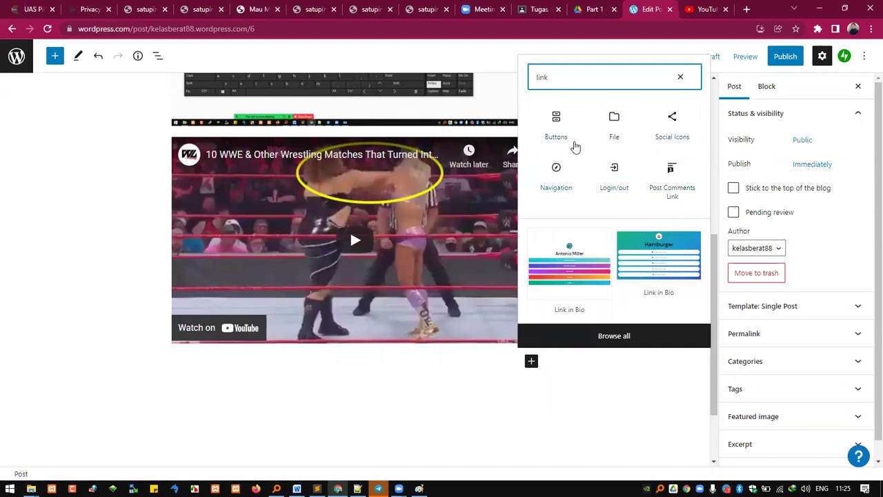
{"action": "left_click", "coordinate": [680, 77]}
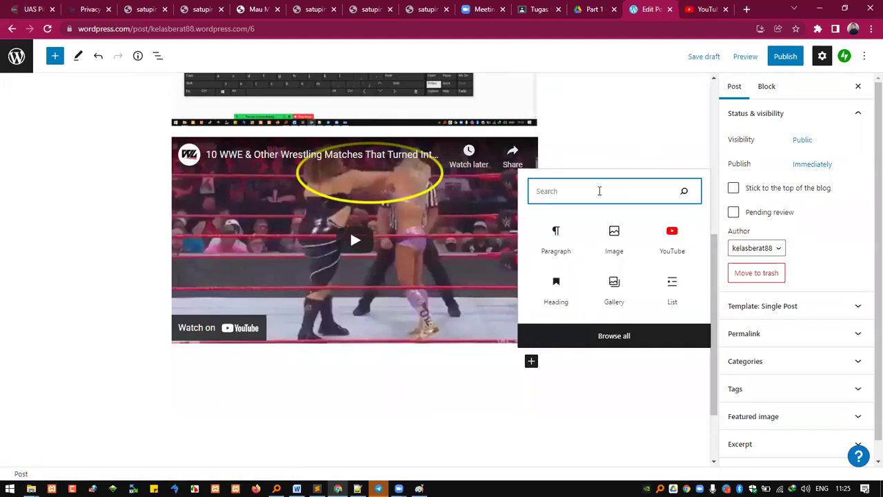
{"action": "left_click", "coordinate": [555, 240]}
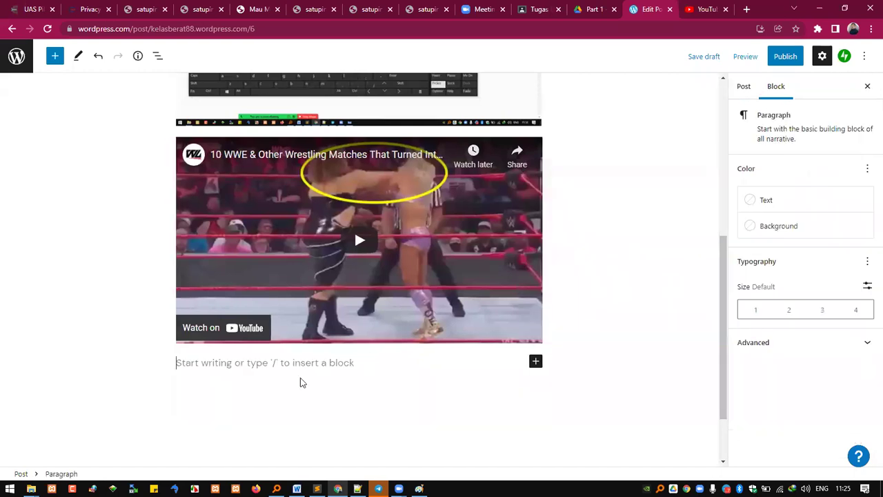
{"action": "type", "text": "wewb"}
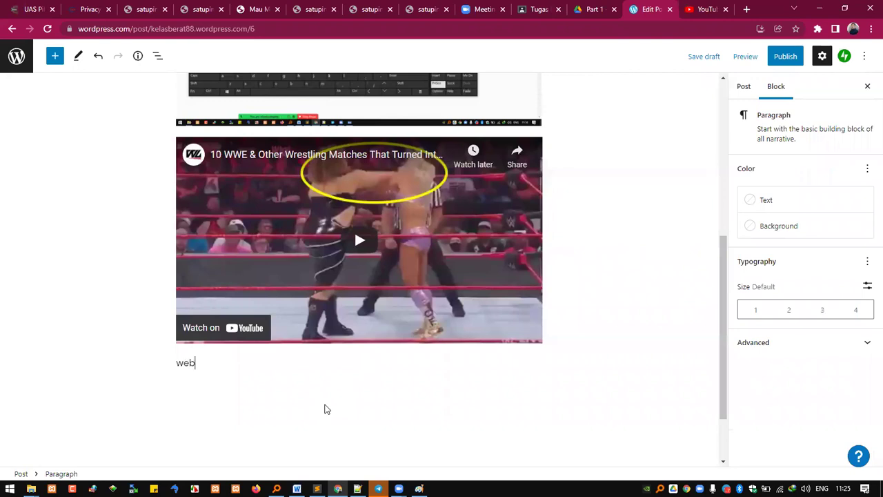
{"action": "type", "text": "ite atma luhur"}
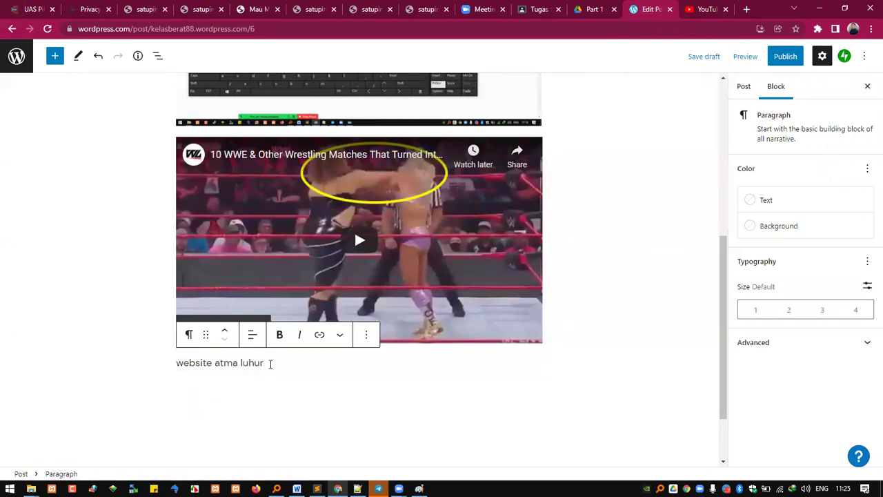
{"action": "left_click_drag", "start_coordinate": [267, 363], "coordinate": [158, 371]}
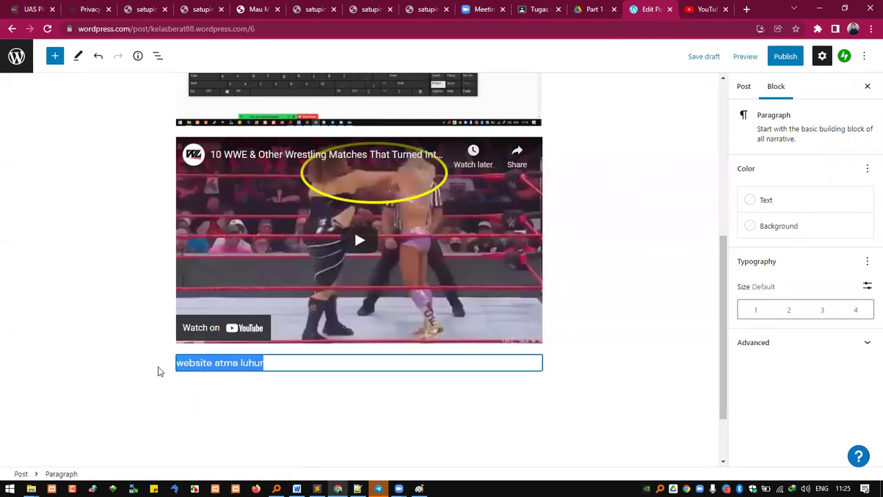
{"action": "left_click", "coordinate": [746, 10]}
{"action": "type", "text": "www."}
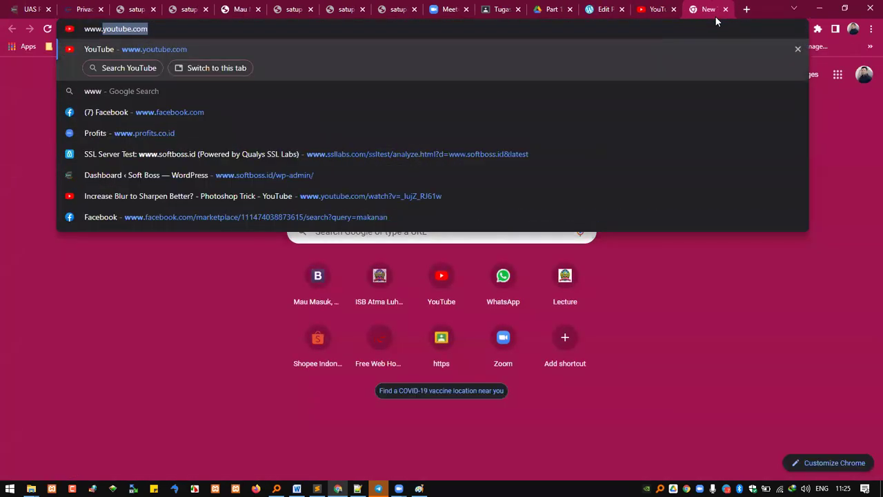
{"action": "type", "text": "atmaluhur.ac.id"}
{"action": "key", "text": "Return"}
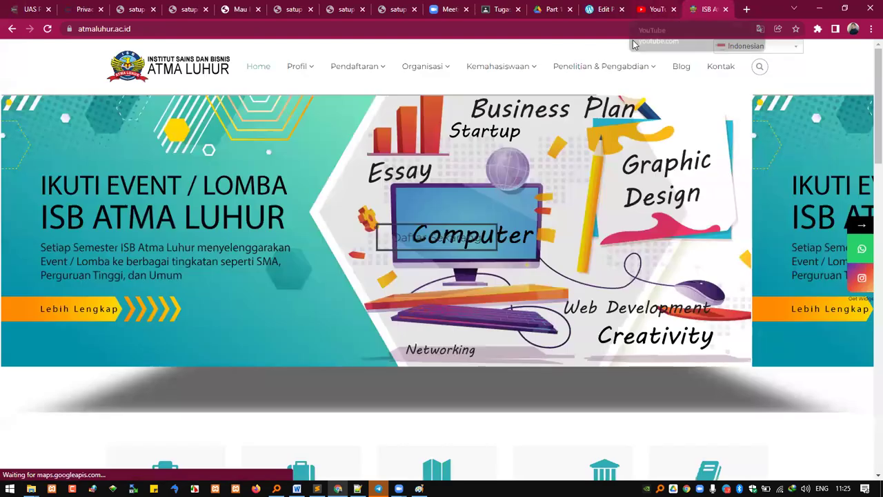
{"action": "left_click", "coordinate": [384, 32]}
{"action": "key", "text": "ctrl+c"}
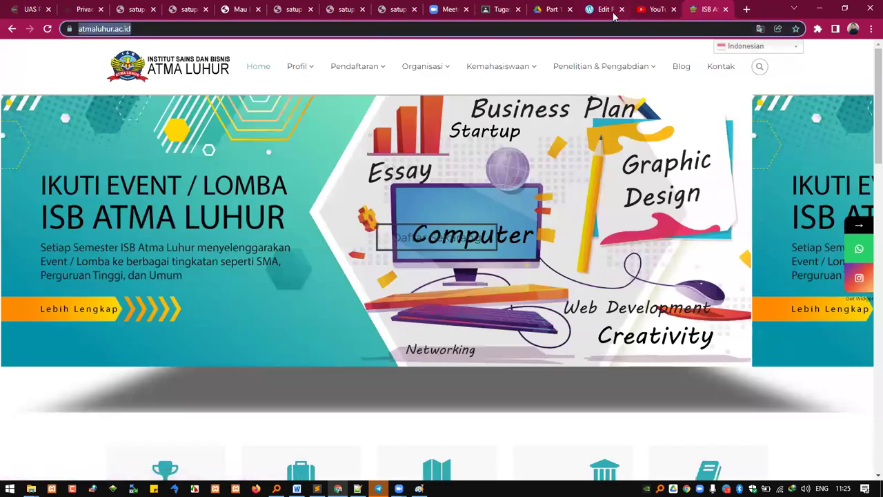
{"action": "left_click", "coordinate": [612, 14]}
Step: Link 'atma luhur' to the pasted Atma Luhur address, opening in a new tab
{"action": "left_click", "coordinate": [222, 366]}
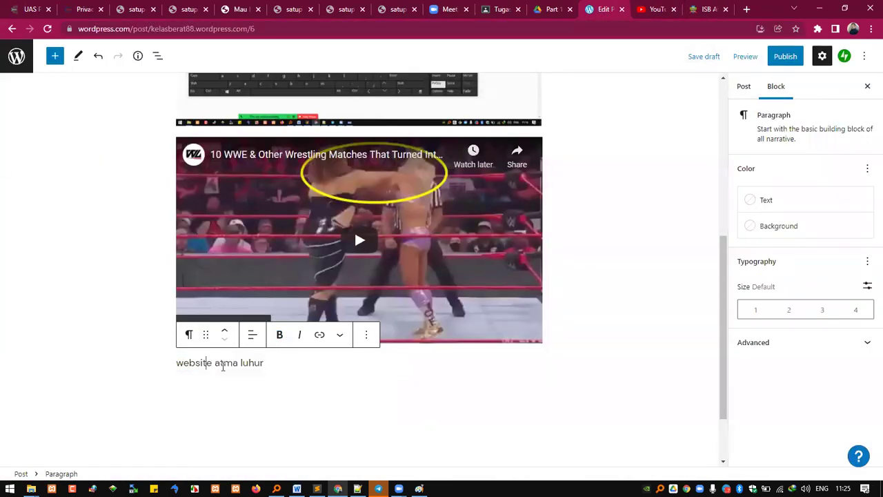
{"action": "left_click_drag", "start_coordinate": [269, 362], "coordinate": [216, 366]}
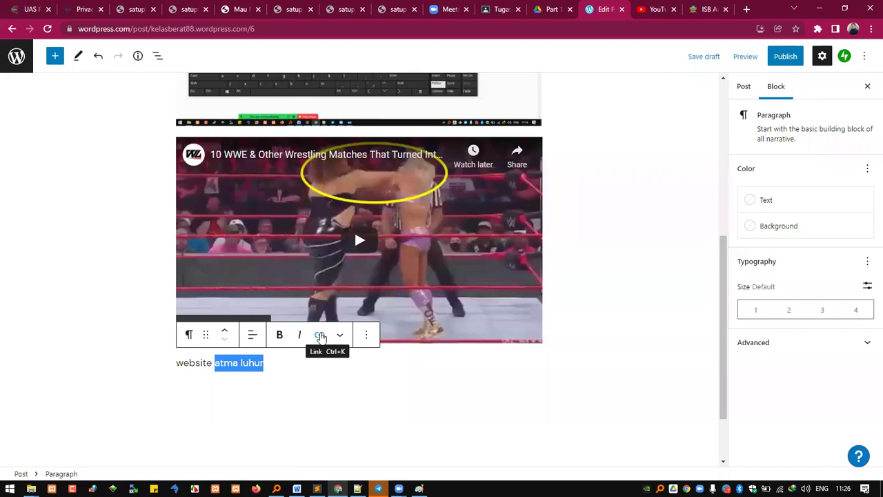
{"action": "left_click", "coordinate": [319, 335]}
{"action": "key", "text": "ctrl+v"}
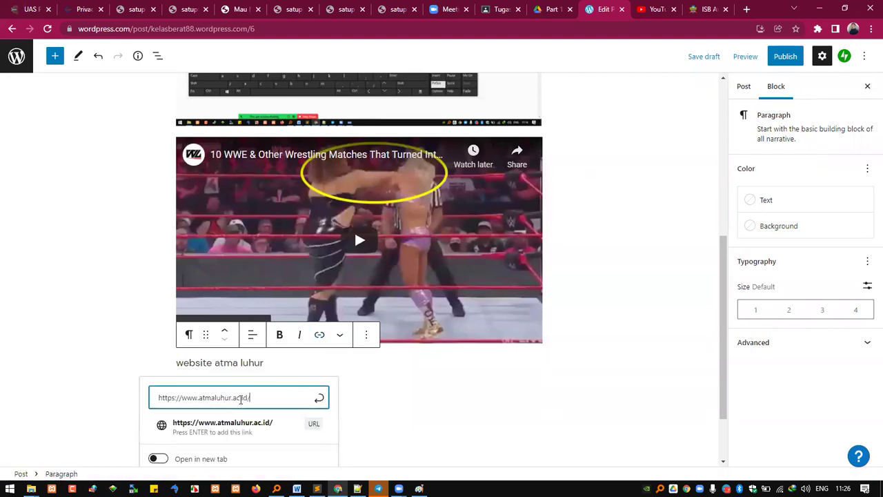
{"action": "left_click", "coordinate": [225, 432]}
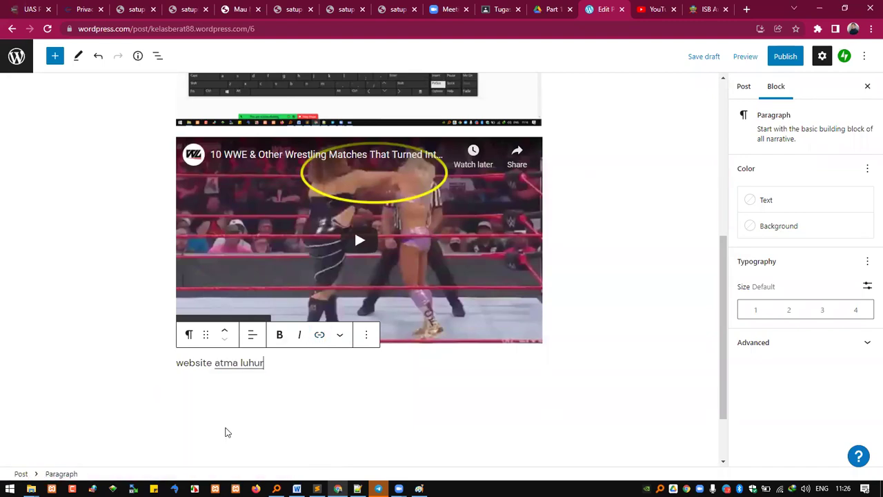
{"action": "left_click", "coordinate": [244, 365]}
{"action": "left_click", "coordinate": [168, 335]}
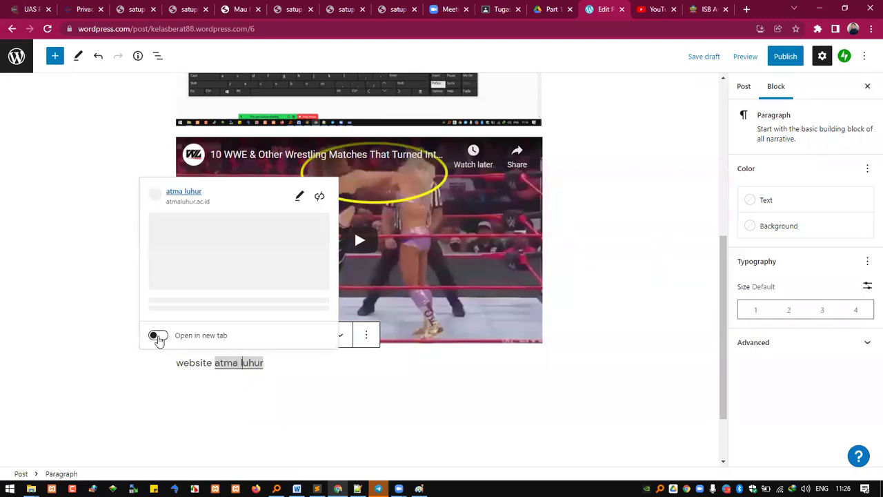
{"action": "left_click", "coordinate": [231, 369]}
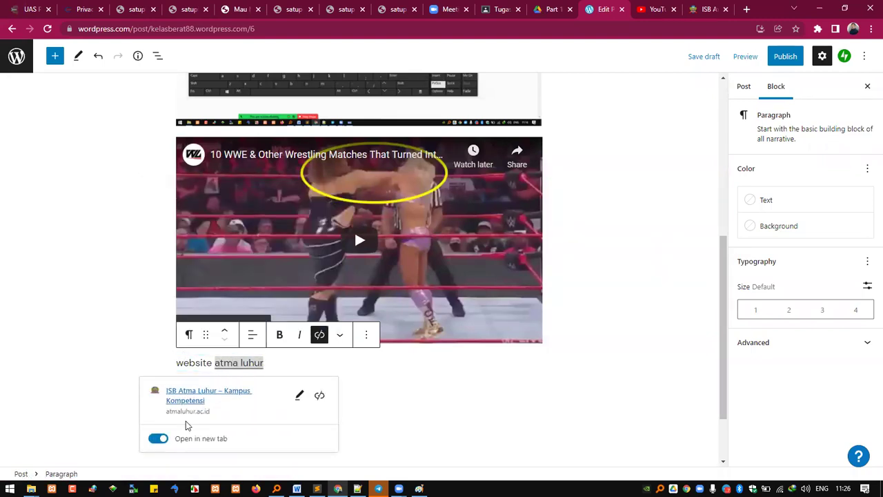
{"action": "left_click", "coordinate": [259, 370]}
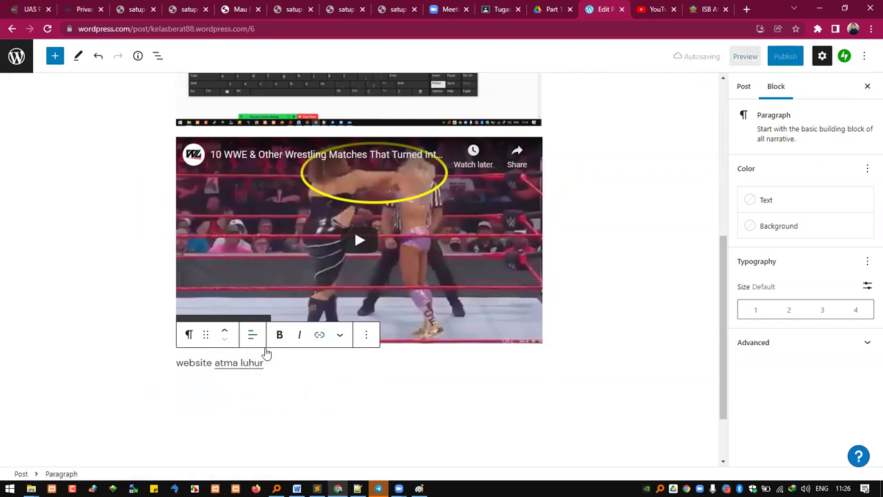
Step: Re-copy the Atma Luhur site address, close its tab, and reselect the 'website atma luhur' paragraph
{"action": "key", "text": "ctrl+shift+k"}
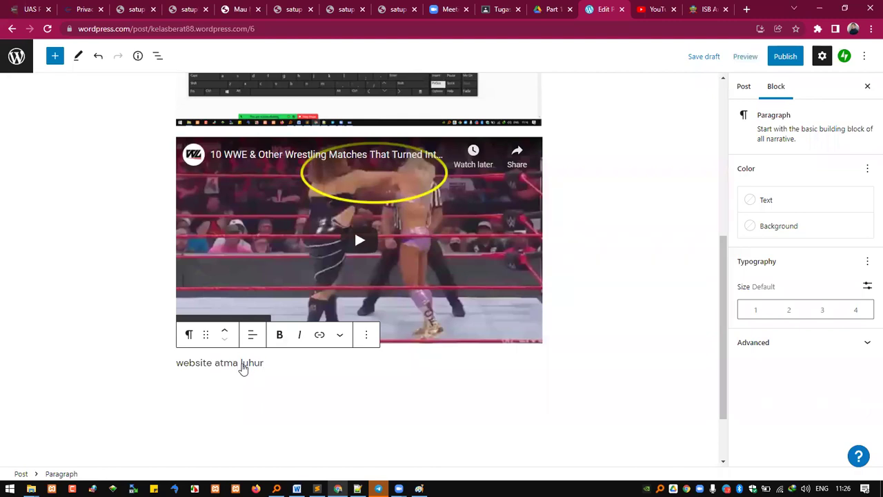
{"action": "key", "text": "ctrl+z"}
{"action": "left_click_drag", "start_coordinate": [269, 365], "coordinate": [215, 364]}
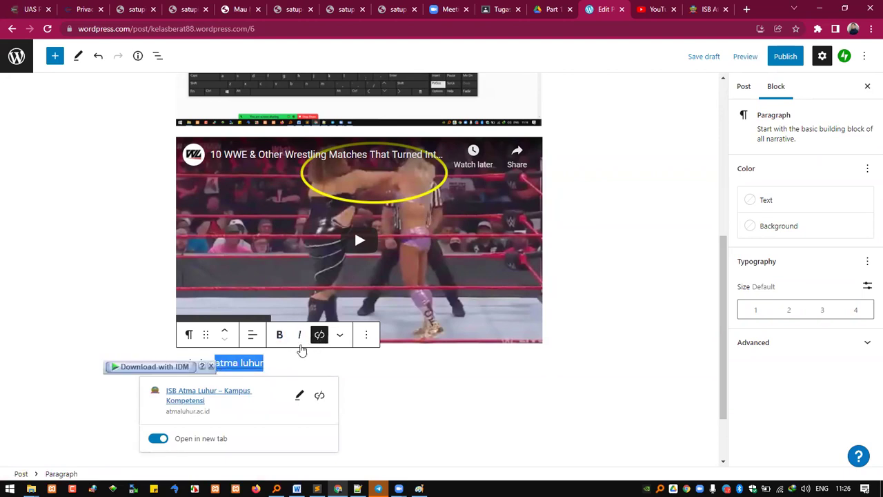
{"action": "left_click", "coordinate": [705, 9]}
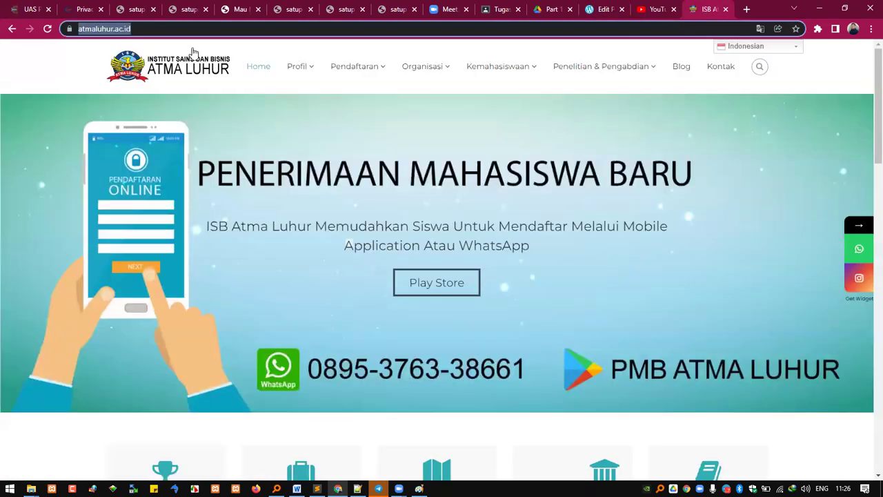
{"action": "right_click", "coordinate": [120, 29]}
{"action": "left_click", "coordinate": [167, 103]}
{"action": "left_click", "coordinate": [726, 9]}
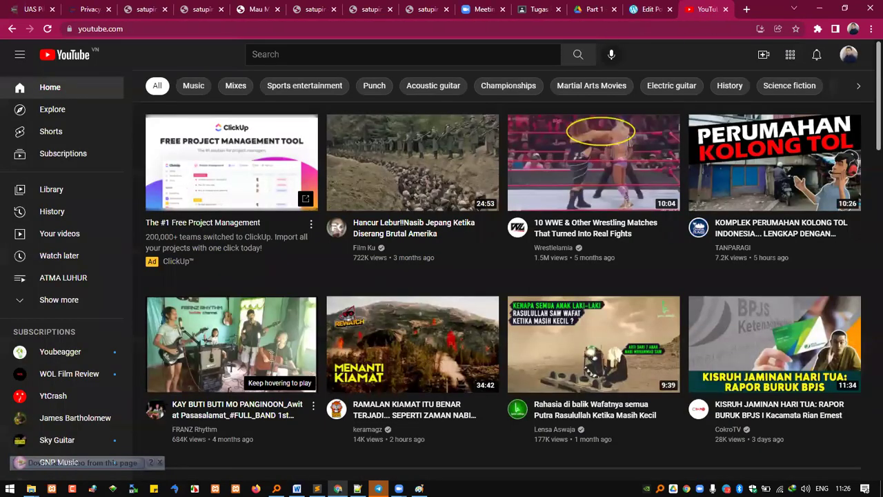
{"action": "key", "text": "ctrl+shift+Tab"}
{"action": "left_click_drag", "start_coordinate": [295, 362], "coordinate": [168, 361]}
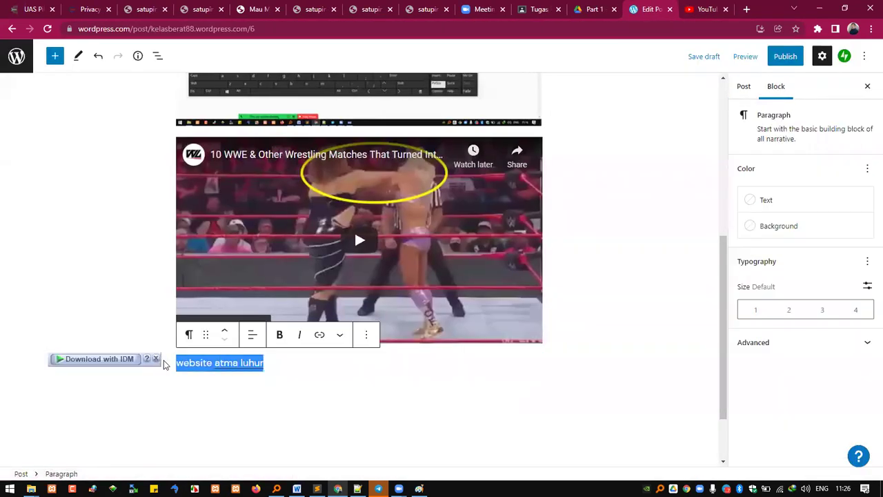
Step: Retype the closing paragraph as 'kunjungi website atma luhur' and select 'atma luhur'
{"action": "key", "text": "BackSpace"}
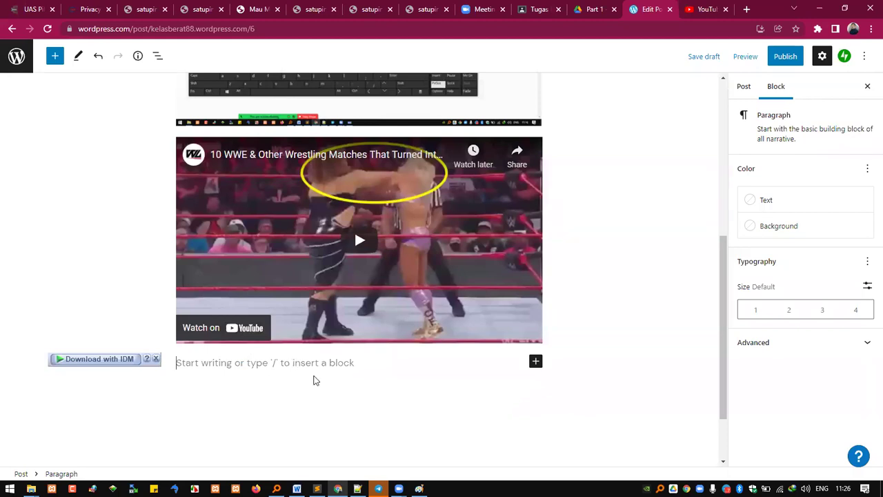
{"action": "type", "text": "kunjungi website atma luhur"}
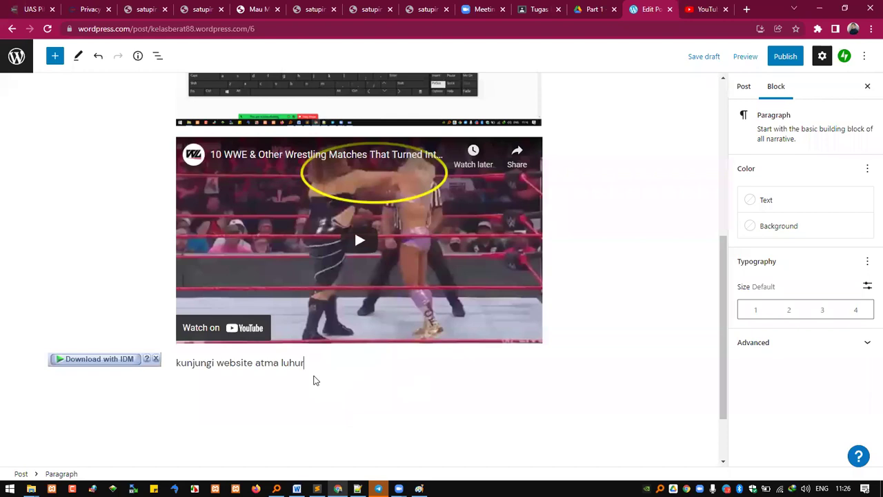
{"action": "key", "text": "ctrl+shift+Left"}
{"action": "key", "text": "ctrl+shift+Left"}
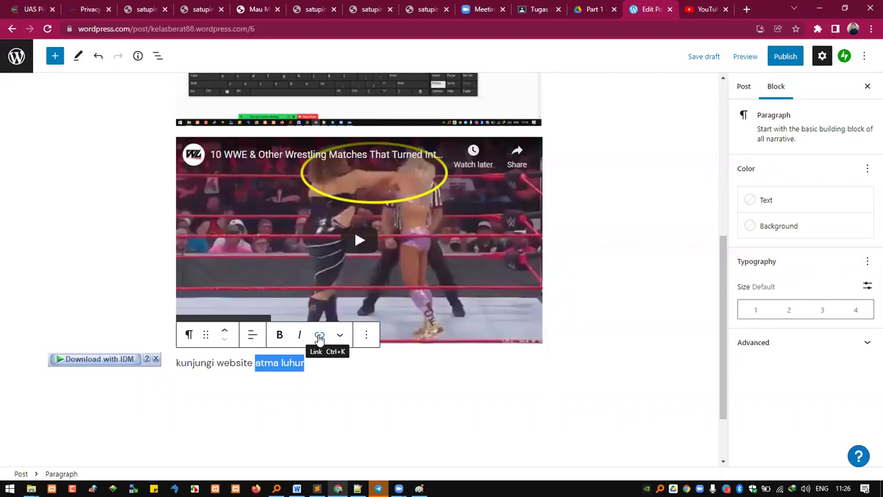
{"action": "left_click", "coordinate": [319, 336]}
{"action": "key", "text": "ctrl+v"}
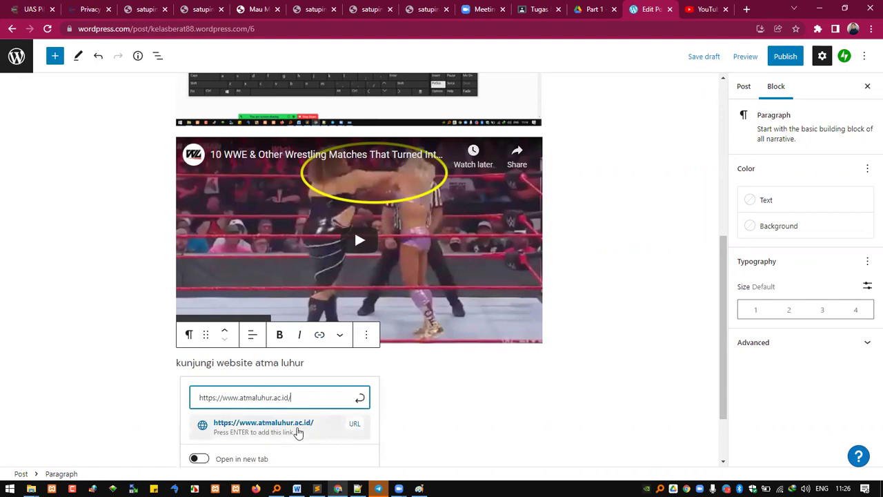
{"action": "left_click", "coordinate": [302, 430]}
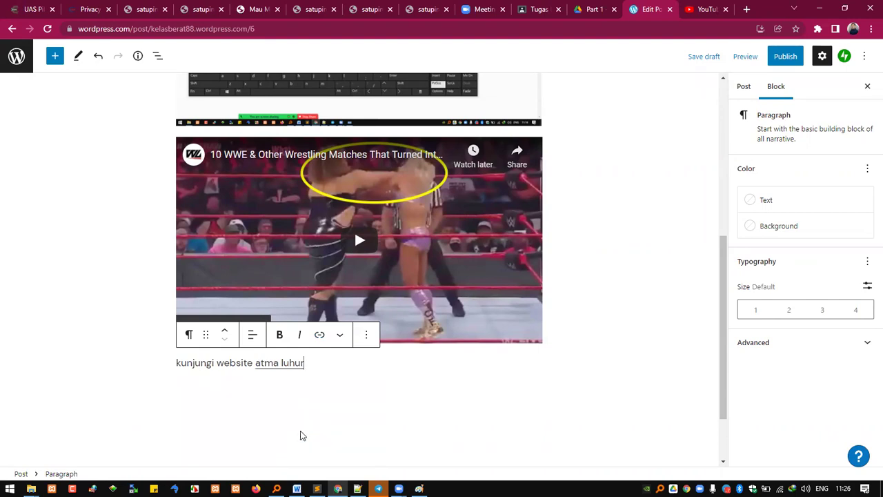
{"action": "left_click", "coordinate": [280, 366]}
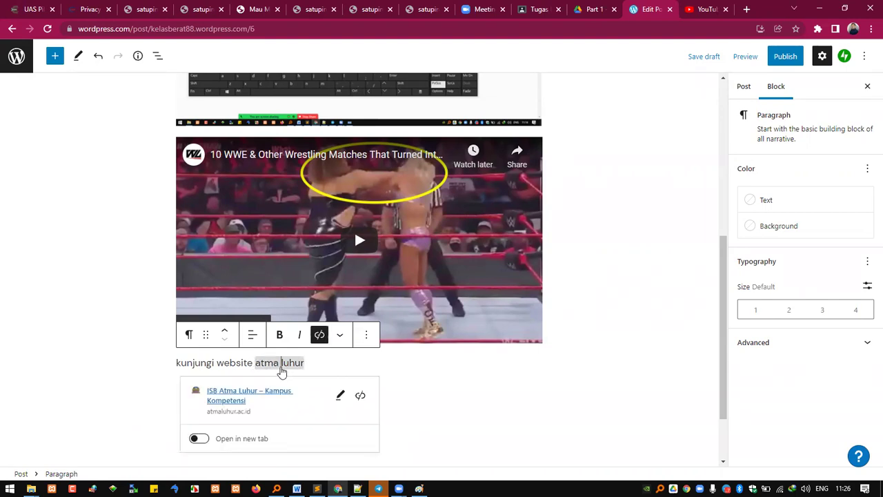
{"action": "left_click", "coordinate": [200, 438]}
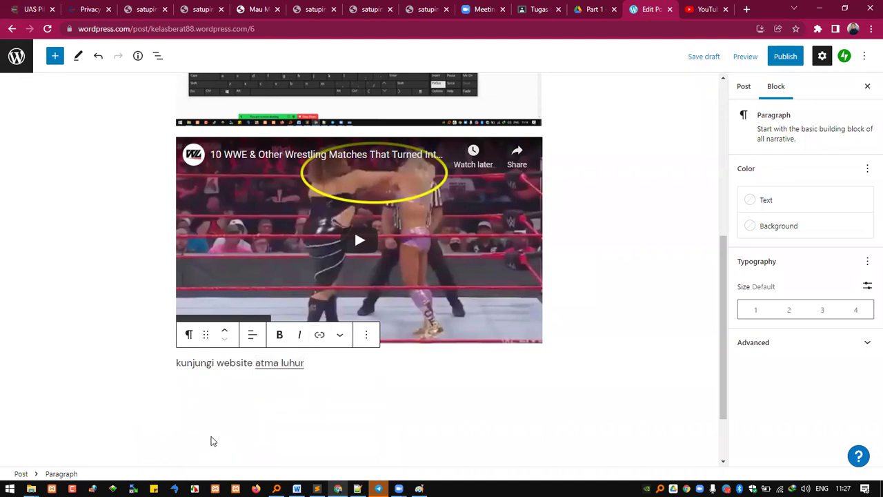
{"action": "left_click", "coordinate": [276, 367]}
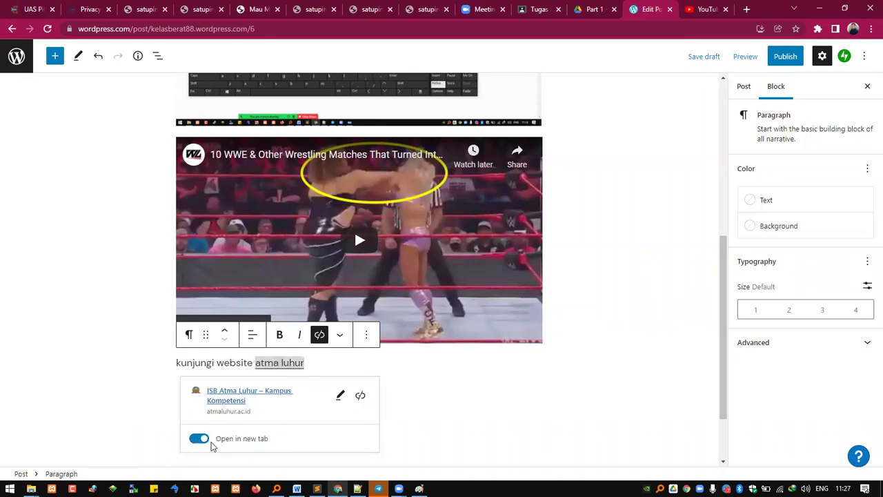
{"action": "left_click", "coordinate": [432, 366]}
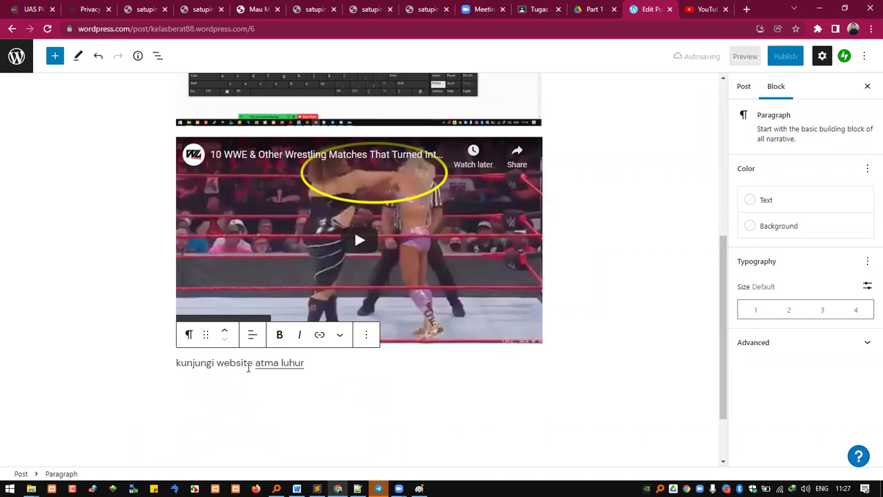
{"action": "scroll", "coordinate": [414, 345], "scroll_direction": "up", "scroll_amount": 2}
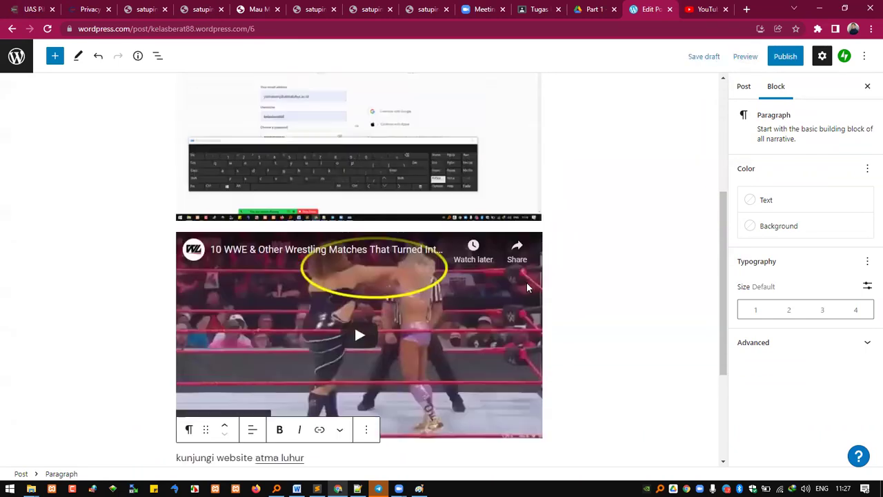
{"action": "scroll", "coordinate": [318, 435], "scroll_direction": "down", "scroll_amount": 2}
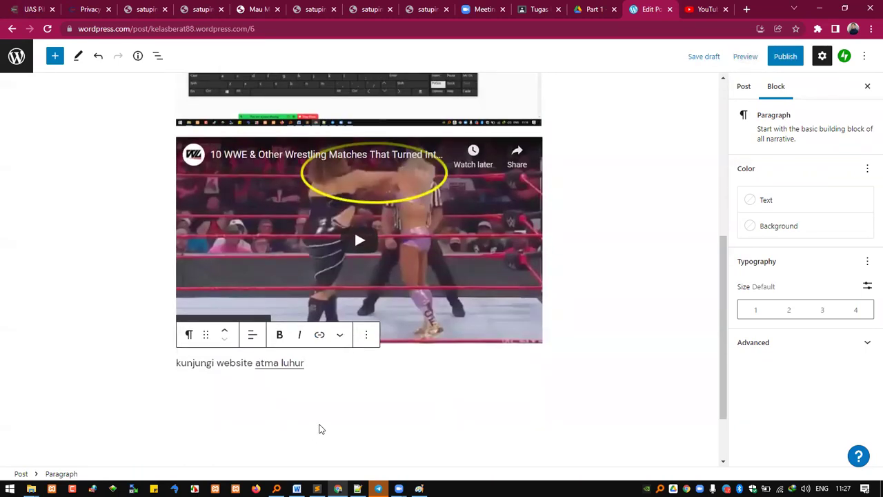
{"action": "left_click", "coordinate": [236, 362]}
{"action": "scroll", "coordinate": [339, 338], "scroll_direction": "up", "scroll_amount": 1}
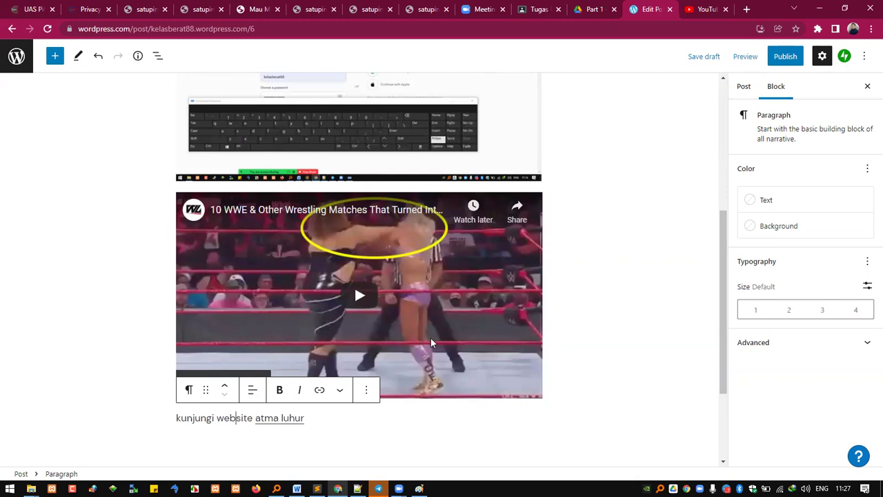
{"action": "scroll", "coordinate": [452, 323], "scroll_direction": "up", "scroll_amount": 1}
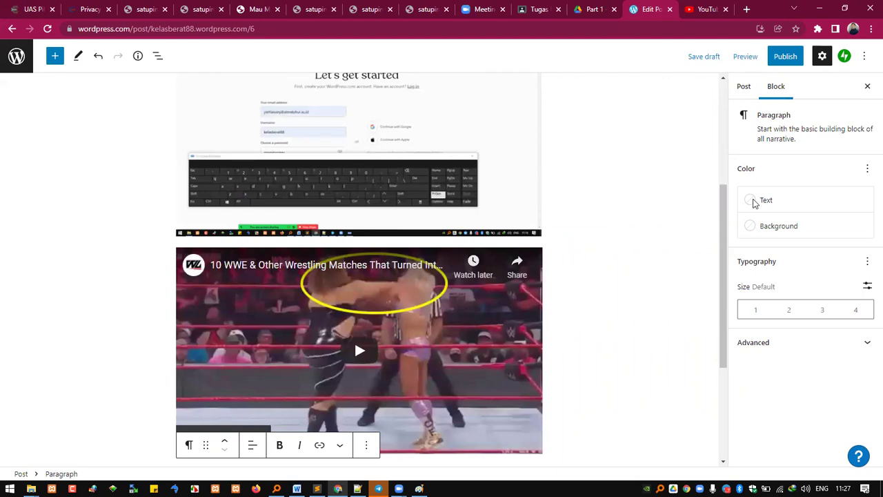
{"action": "scroll", "coordinate": [420, 278], "scroll_direction": "up", "scroll_amount": 4}
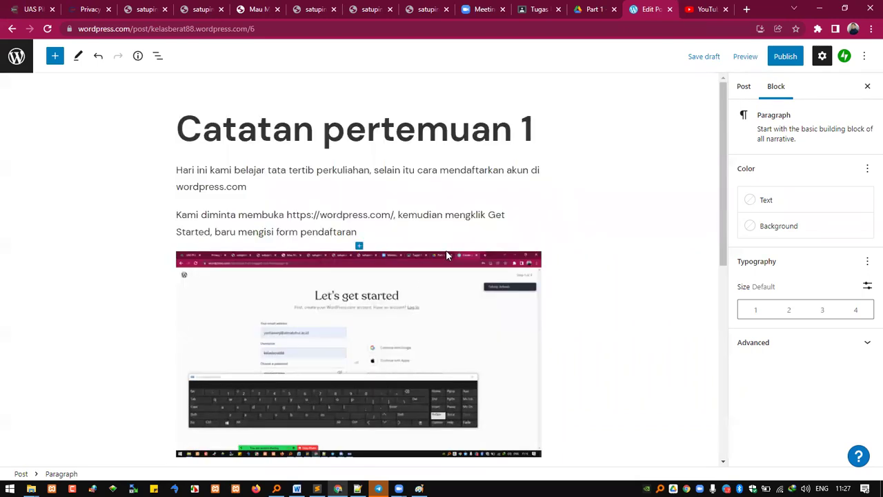
{"action": "mouse_move", "coordinate": [362, 243]}
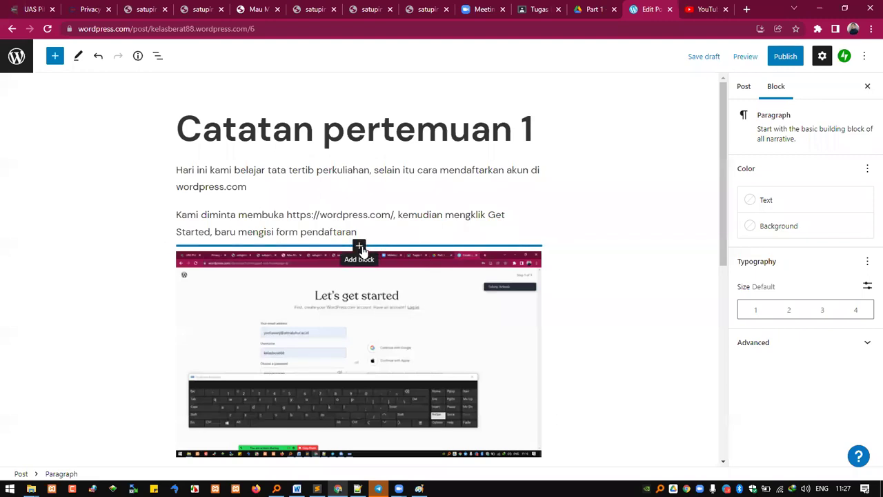
{"action": "scroll", "coordinate": [414, 357], "scroll_direction": "down", "scroll_amount": 5}
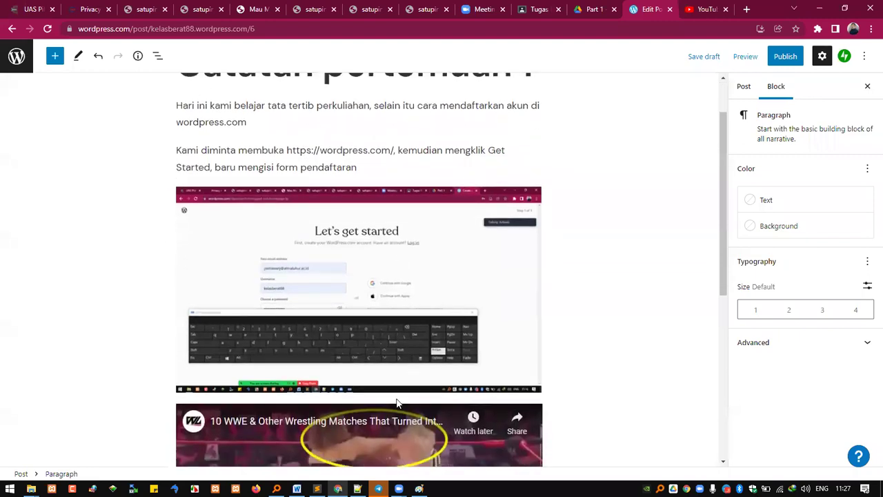
{"action": "scroll", "coordinate": [400, 404], "scroll_direction": "up", "scroll_amount": 2}
{"action": "scroll", "coordinate": [549, 292], "scroll_direction": "up", "scroll_amount": 3}
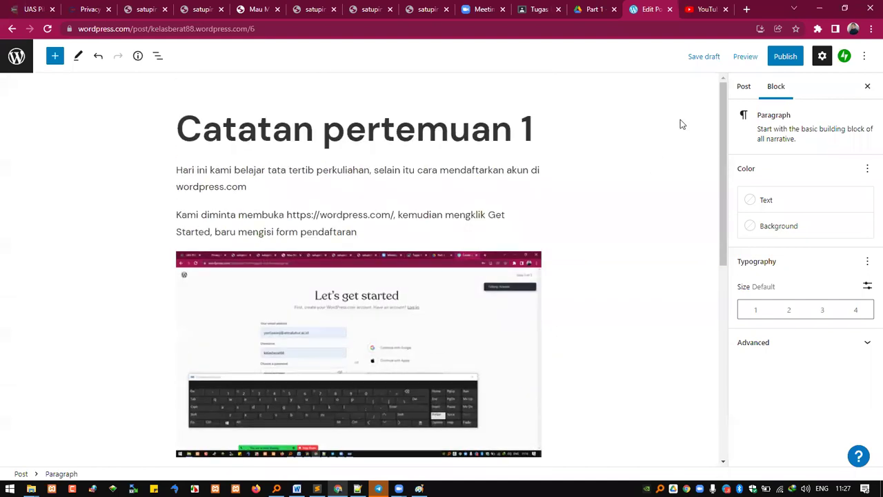
Step: Publish 'Catatan pertemuan 1', dismiss the congratulations message, and copy the live post's address
{"action": "left_click", "coordinate": [778, 61]}
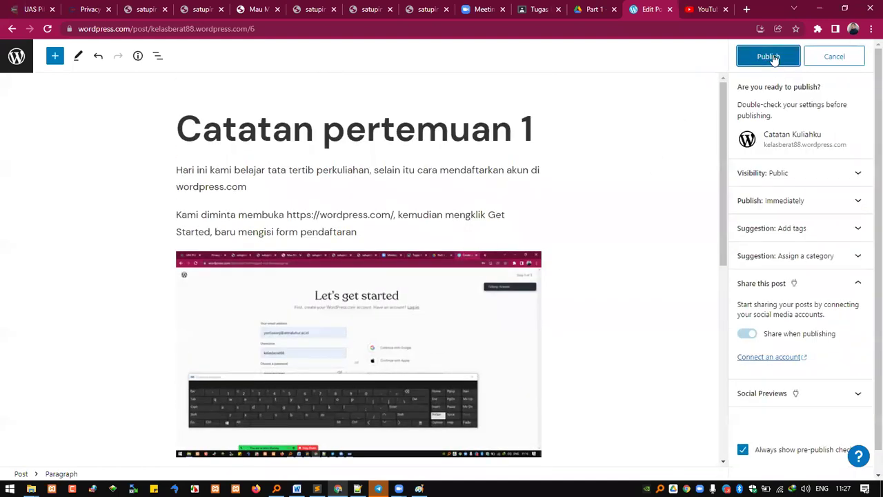
{"action": "left_click", "coordinate": [771, 59]}
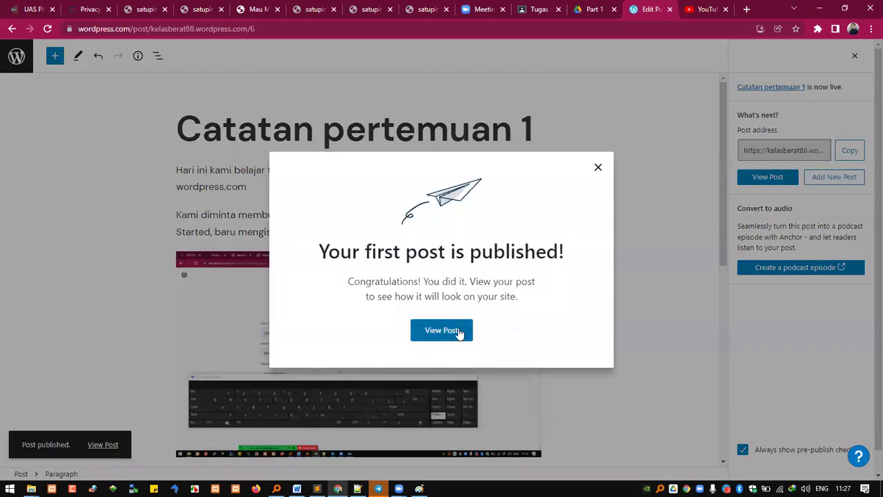
{"action": "left_click", "coordinate": [598, 167]}
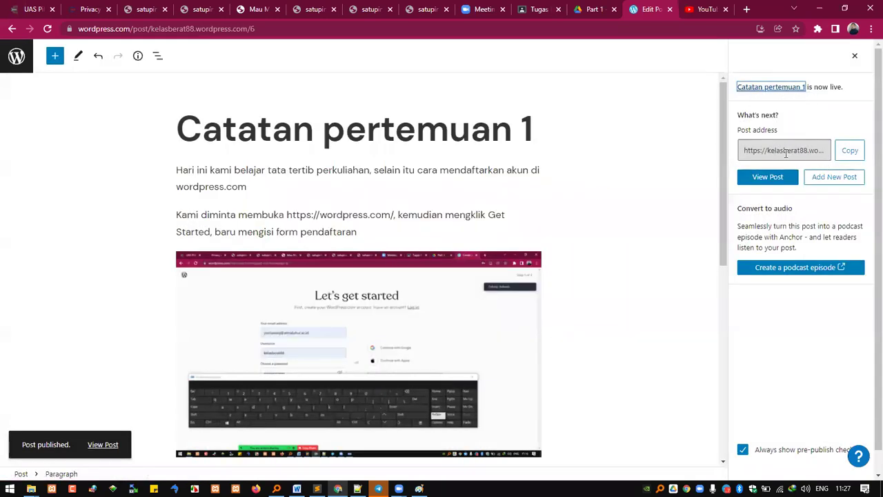
{"action": "left_click", "coordinate": [845, 155]}
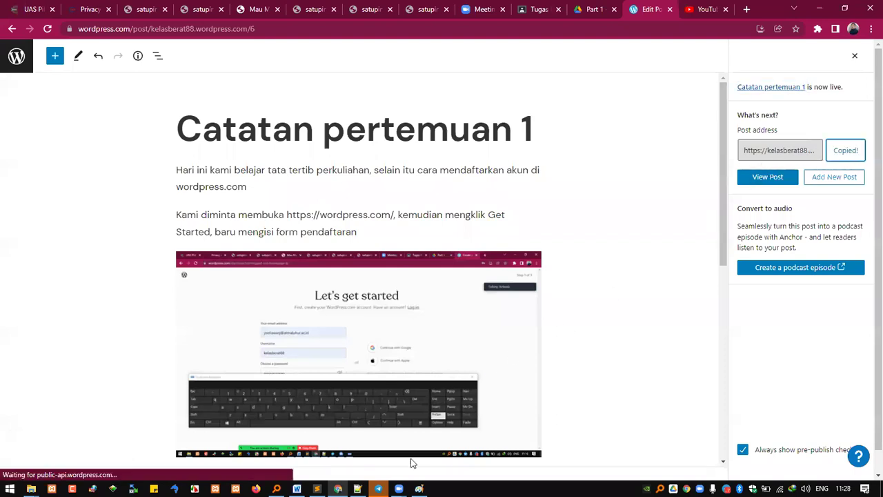
Step: Switch to Telegram and open the REKWEB SI4B 2122 E group chat from the chat list
{"action": "mouse_move", "coordinate": [379, 488]}
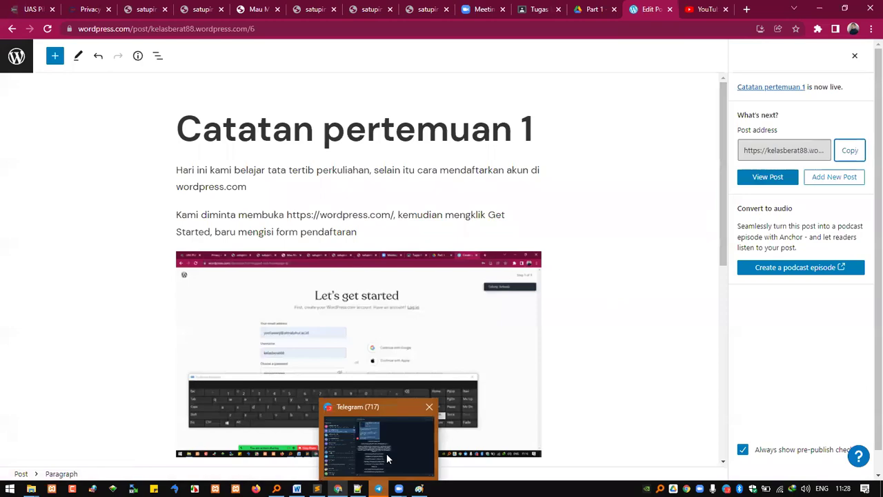
{"action": "left_click", "coordinate": [408, 441]}
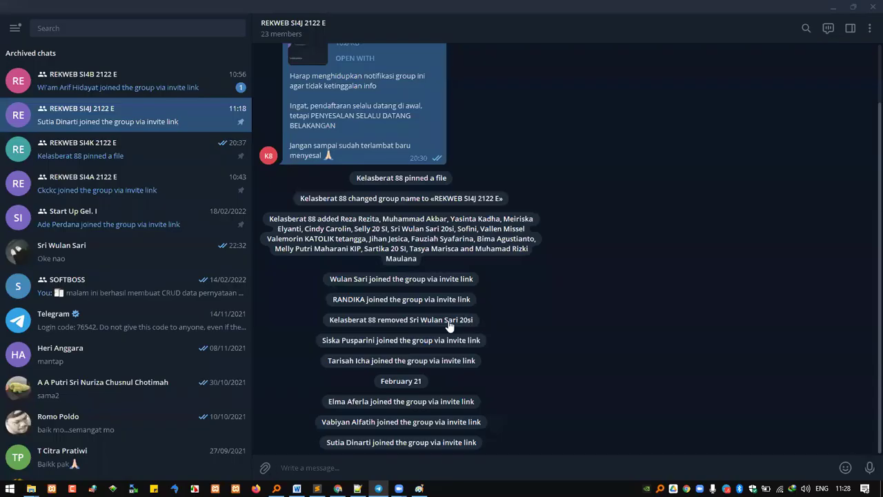
{"action": "scroll", "coordinate": [504, 237], "scroll_direction": "up", "scroll_amount": 1}
{"action": "scroll", "coordinate": [497, 250], "scroll_direction": "down", "scroll_amount": 1}
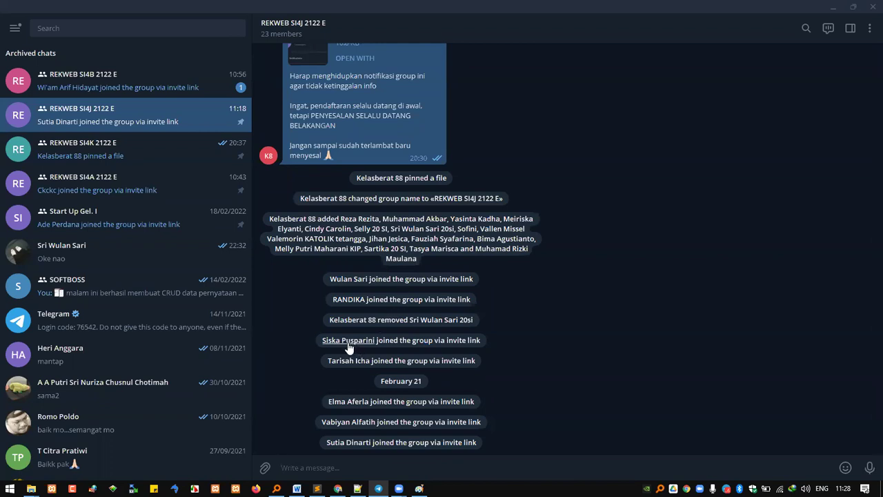
{"action": "left_click", "coordinate": [138, 80]}
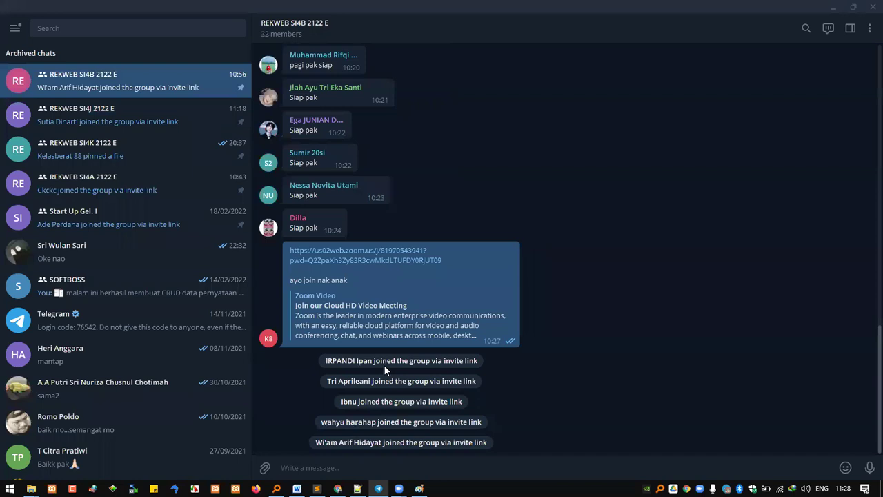
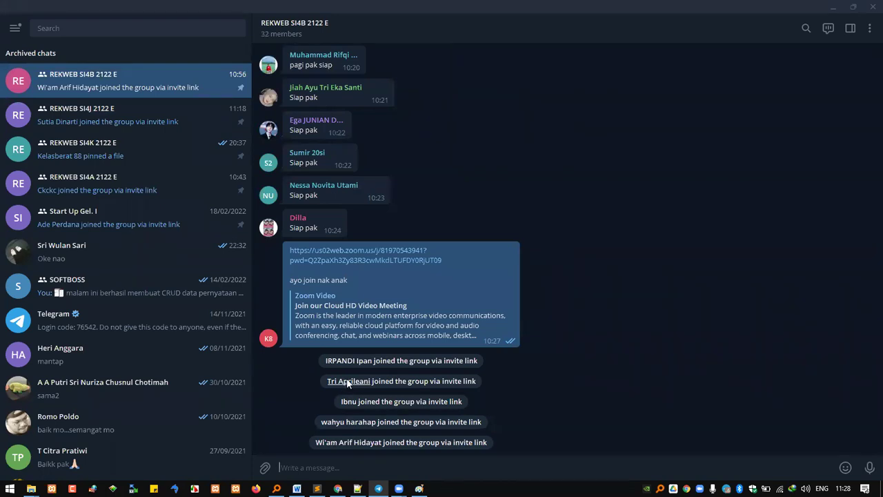
Step: Start a private chat with the new member and type 'Permisi pak, perkenalkan nama saya'
{"action": "left_click", "coordinate": [346, 383]}
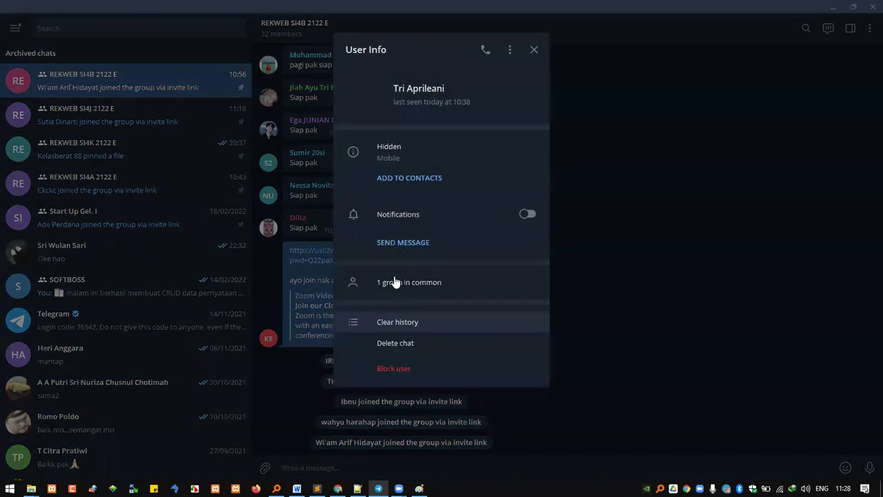
{"action": "left_click", "coordinate": [430, 250]}
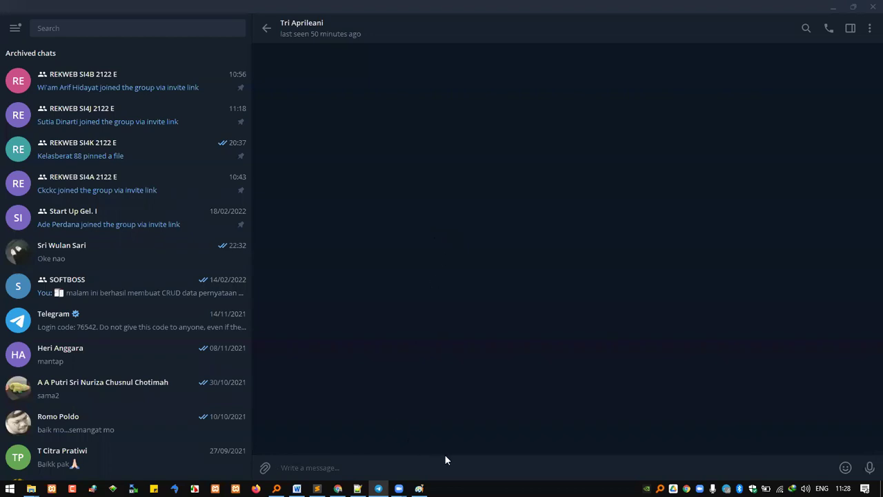
{"action": "type", "text": "Permisi pak,"}
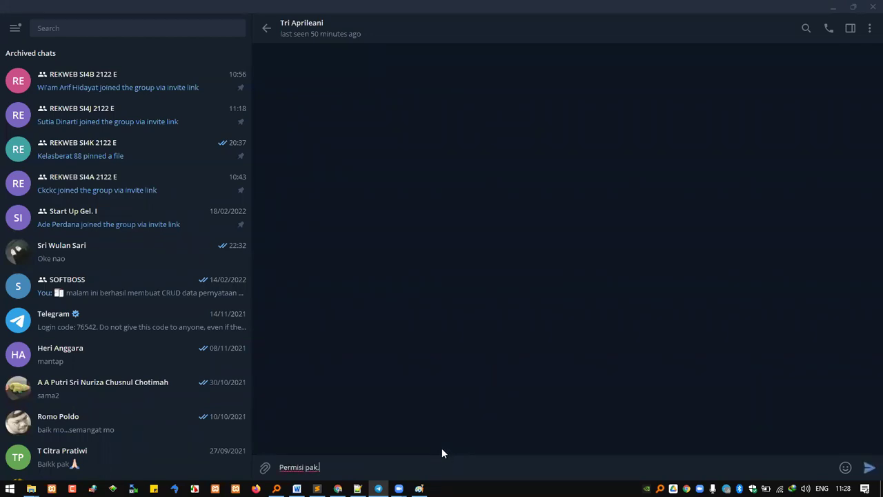
{"action": "type", "text": " perkenalkan nama saya"}
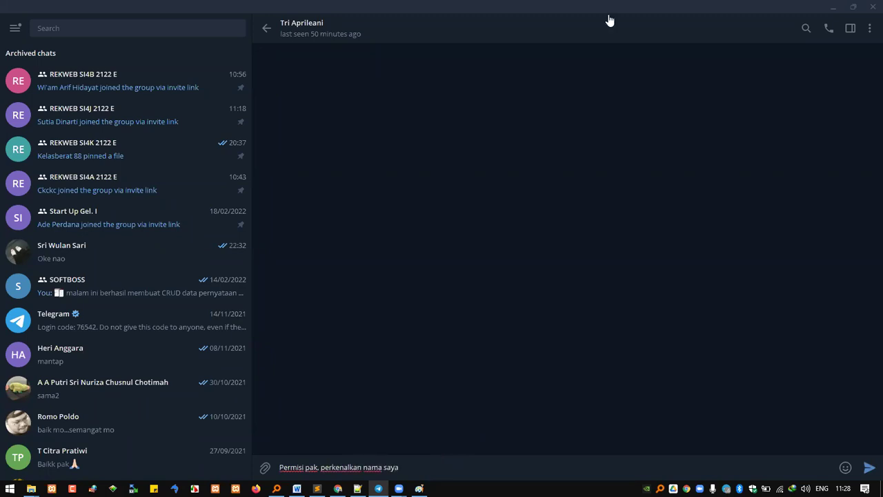
{"action": "left_click_drag", "start_coordinate": [614, 17], "coordinate": [618, 158]}
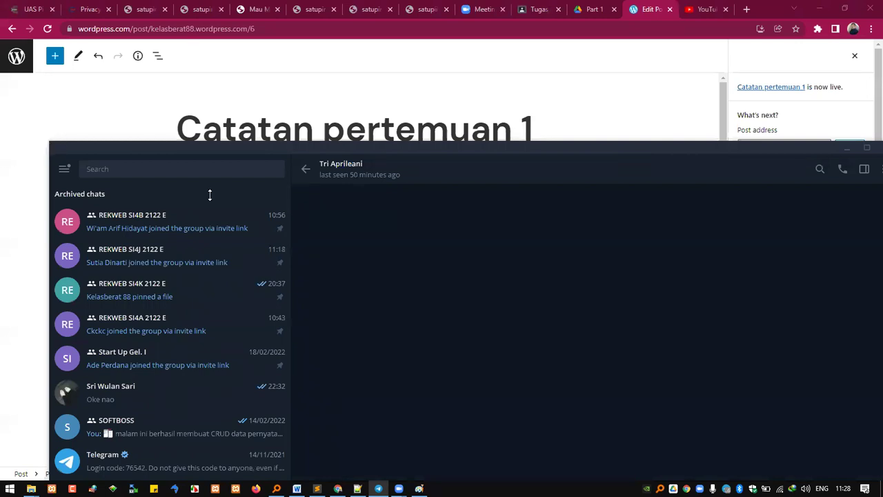
{"action": "left_click_drag", "start_coordinate": [423, 144], "coordinate": [423, 230]}
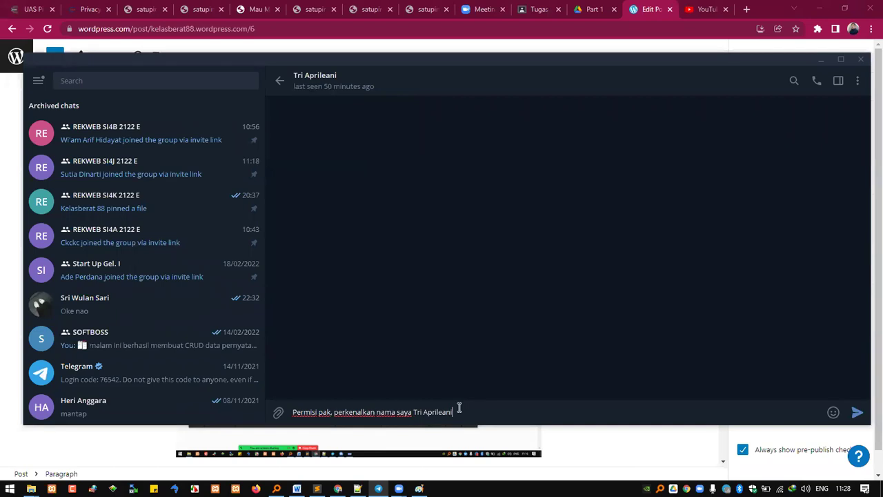
Step: Add the 'dari kelompok SI4B' and meeting-1 URL lines, then paste the post link
{"action": "key", "text": "shift+Return"}
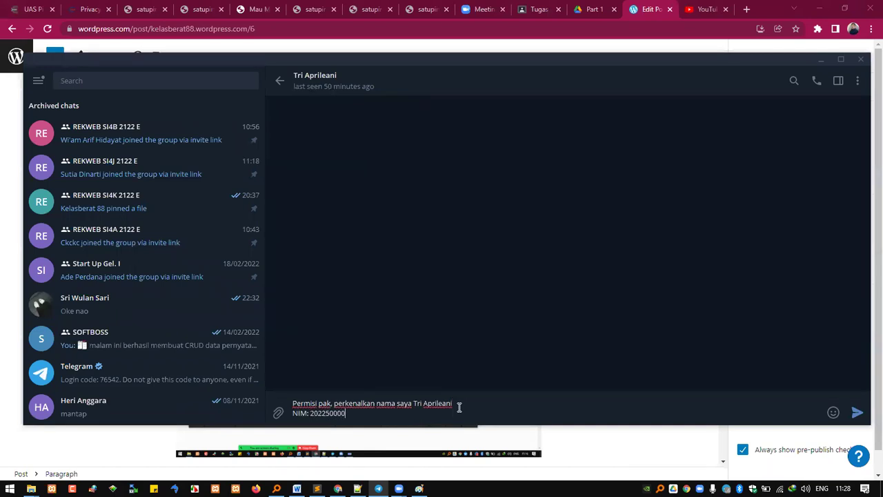
{"action": "key", "text": "shift+Return"}
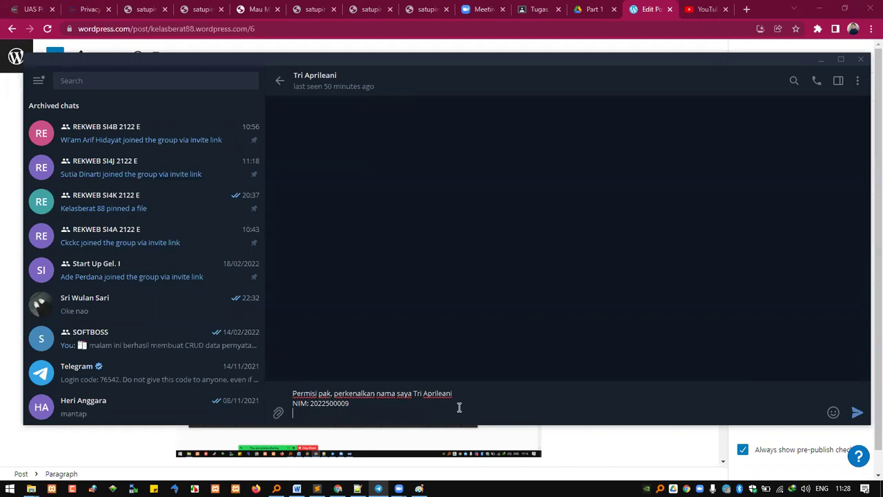
{"action": "type", "text": "dari kelompok SI4B"}
{"action": "key", "text": "shift+Return"}
{"action": "type", "text": "berikut lin"}
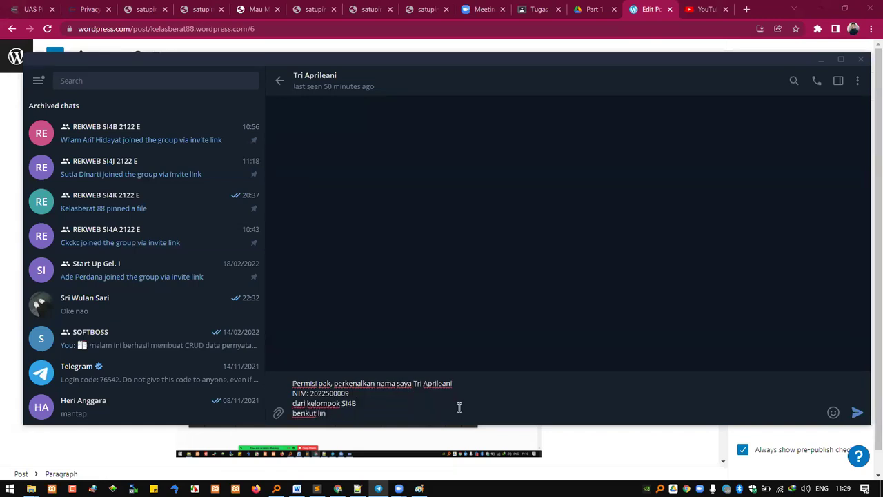
{"action": "key", "text": "BackSpace"}
{"action": "key", "text": "BackSpace"}
{"action": "key", "text": "BackSpace"}
{"action": "type", "text": "URL pertemuan pertama"}
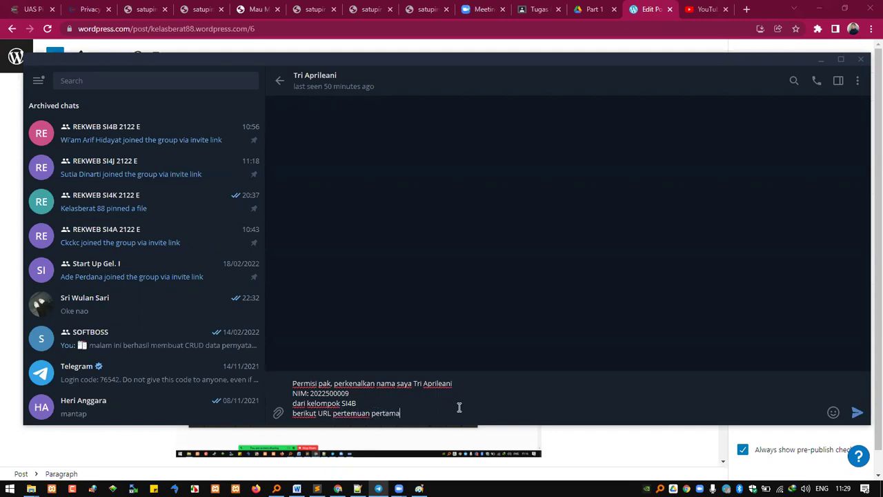
{"action": "type", "text": " 1 saya"}
{"action": "key", "text": "ctrl+Left"}
{"action": "key", "text": "ctrl+Left"}
{"action": "key", "text": "ctrl+shift+Left"}
{"action": "key", "text": "BackSpace"}
{"action": "type", "text": "untuk nilai"}
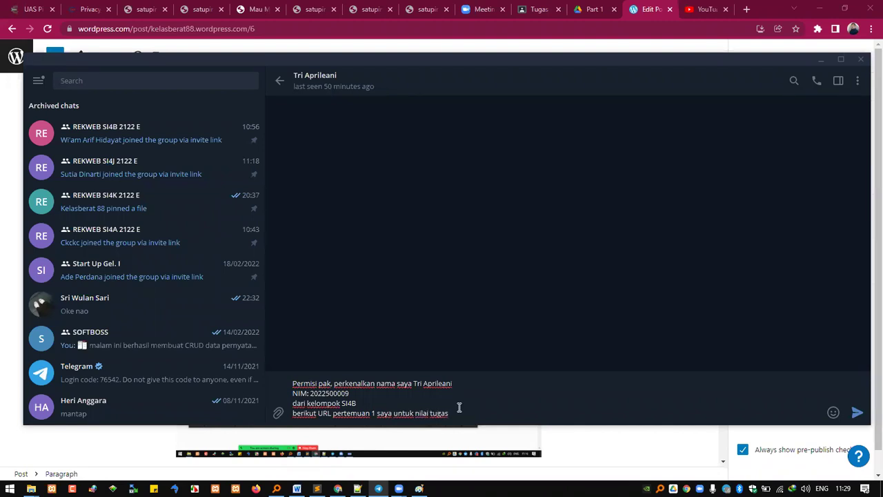
{"action": "key", "text": "shift+Return"}
{"action": "type", "text": "https://kelasberat88.wordpress.com/2022/02/21/catatan-pertemuan-1/"}
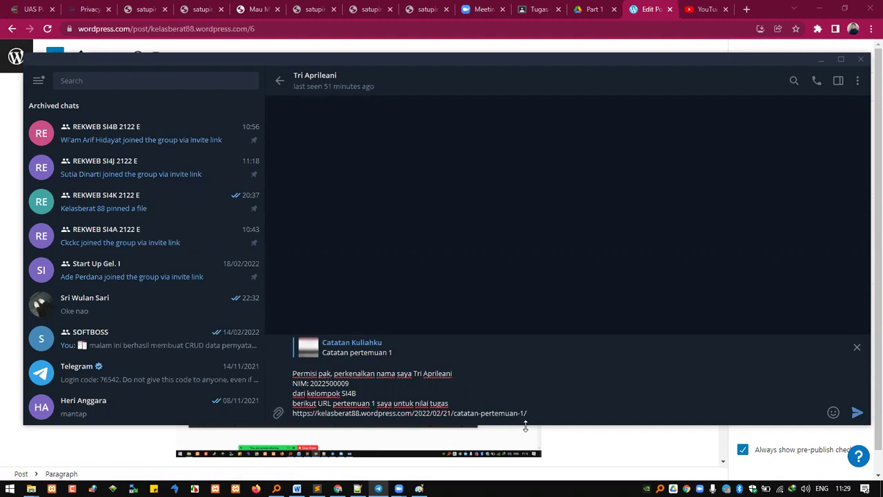
Step: Send the introduction and open its Catatan pertemuan 1 link, which fails to load in Firefox
{"action": "left_click", "coordinate": [857, 412]}
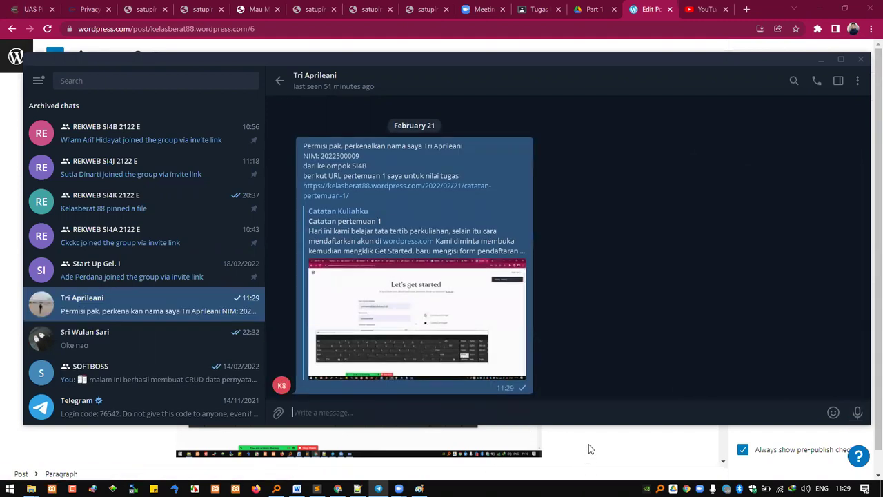
{"action": "right_click", "coordinate": [385, 190]}
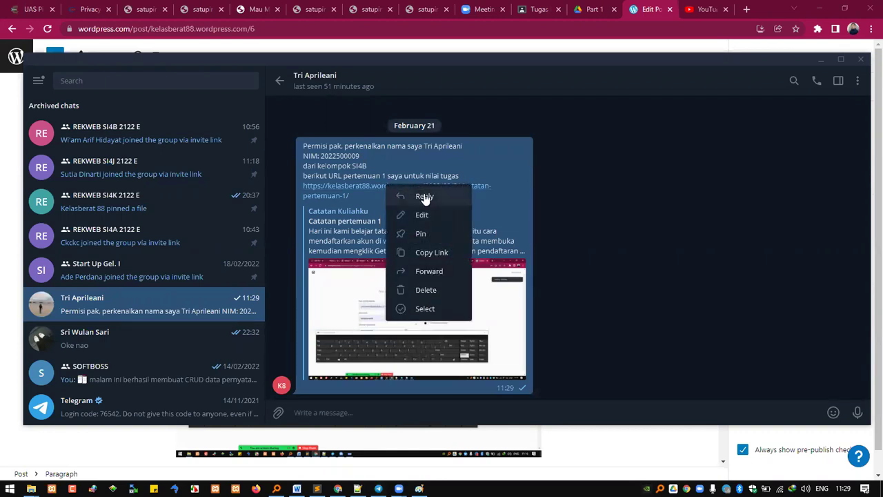
{"action": "left_click", "coordinate": [356, 185]}
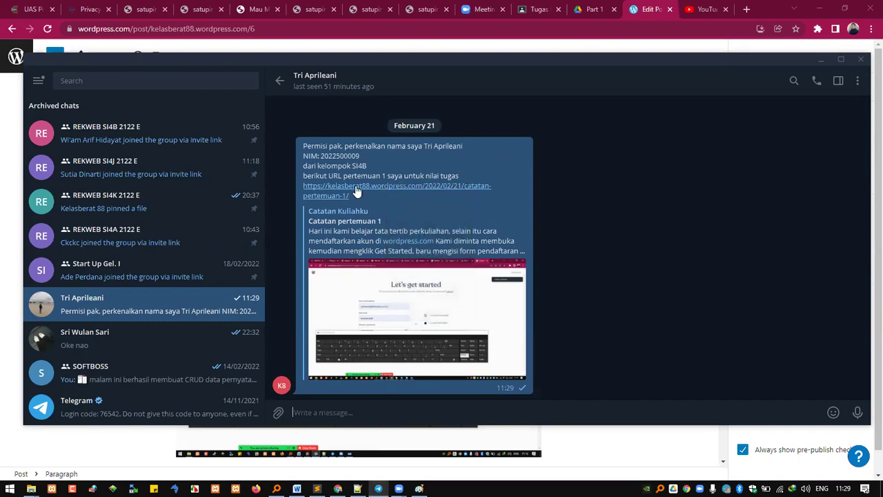
{"action": "left_click", "coordinate": [356, 185]}
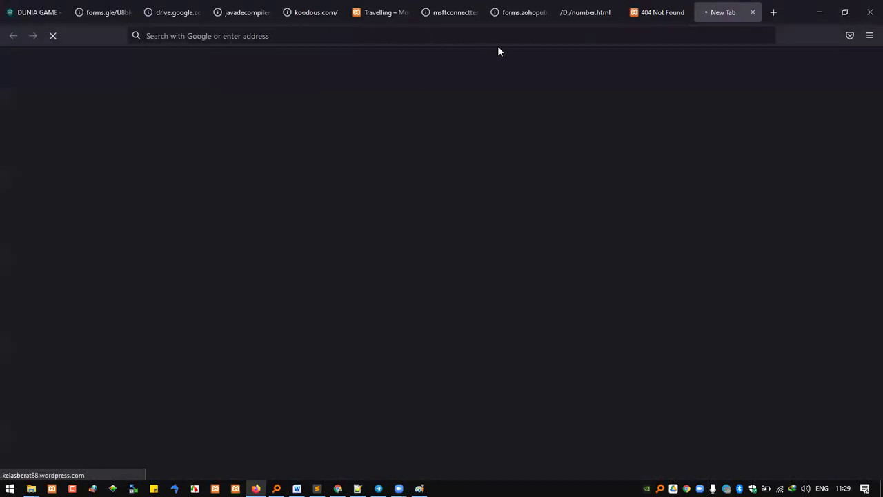
{"action": "left_click", "coordinate": [302, 38]}
{"action": "key", "text": "ctrl+c"}
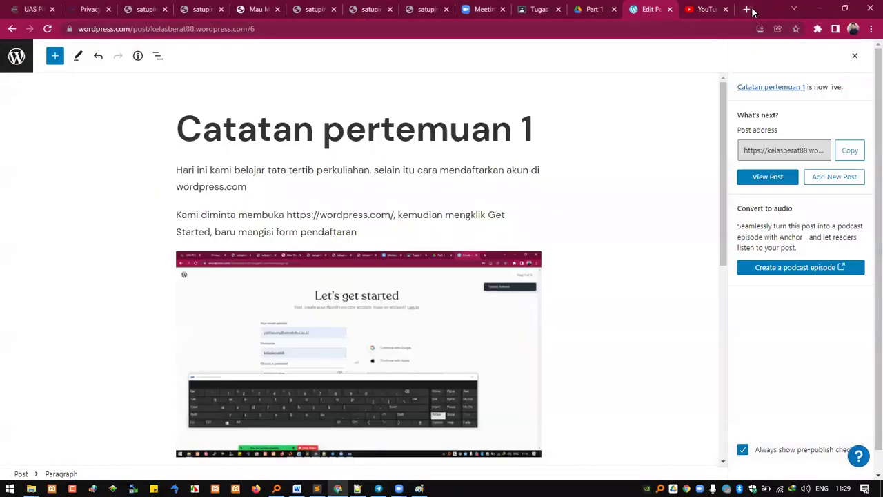
Step: Load the copied post URL in a new Chrome tab and scroll through the published post
{"action": "left_click", "coordinate": [746, 9]}
{"action": "key", "text": "ctrl+v"}
{"action": "key", "text": "Return"}
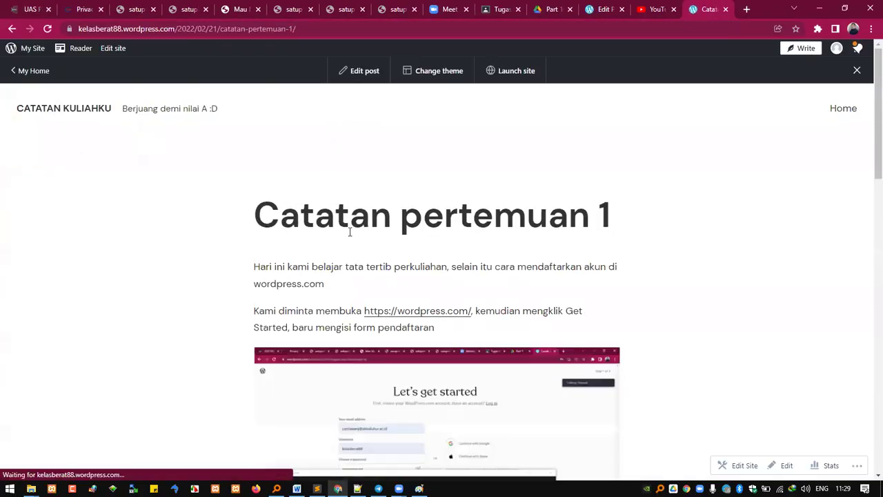
{"action": "scroll", "coordinate": [356, 231], "scroll_direction": "down", "scroll_amount": 3}
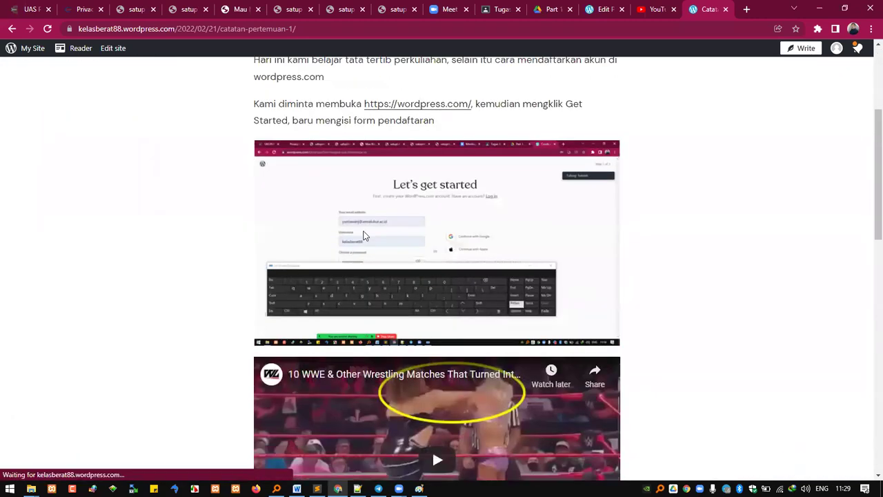
{"action": "scroll", "coordinate": [365, 236], "scroll_direction": "down", "scroll_amount": 4}
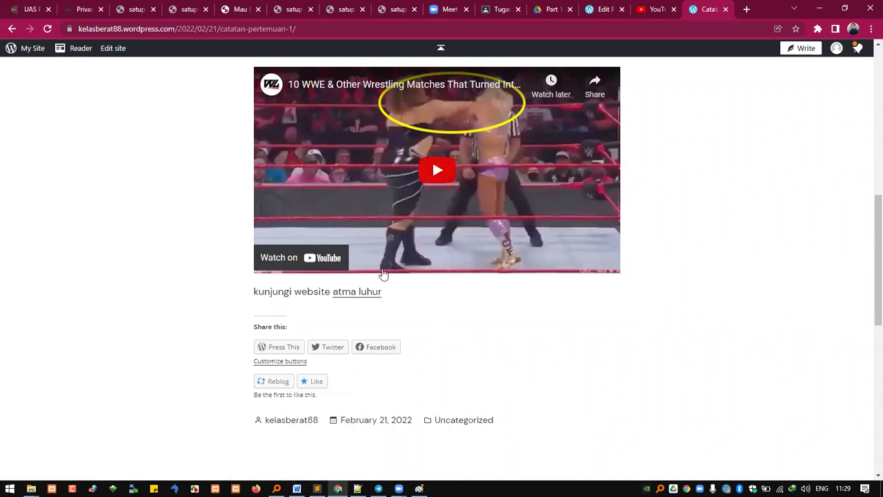
Step: Forward the introduction message with the post link to the REKWEB SI4B 2122 E group
{"action": "mouse_move", "coordinate": [378, 488]}
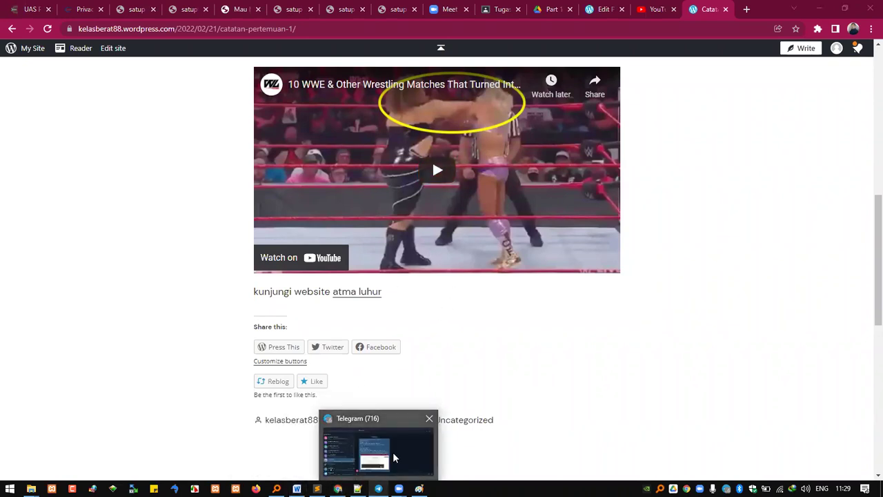
{"action": "left_click", "coordinate": [392, 457]}
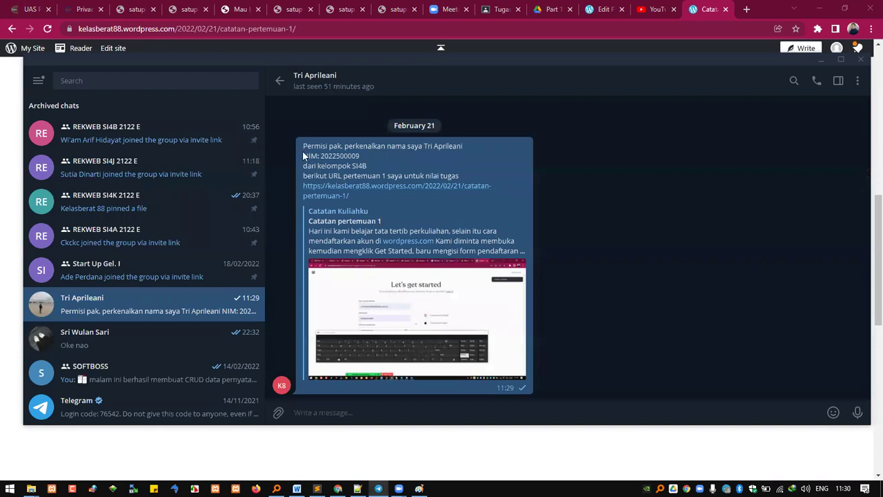
{"action": "left_click_drag", "start_coordinate": [338, 170], "coordinate": [487, 254]}
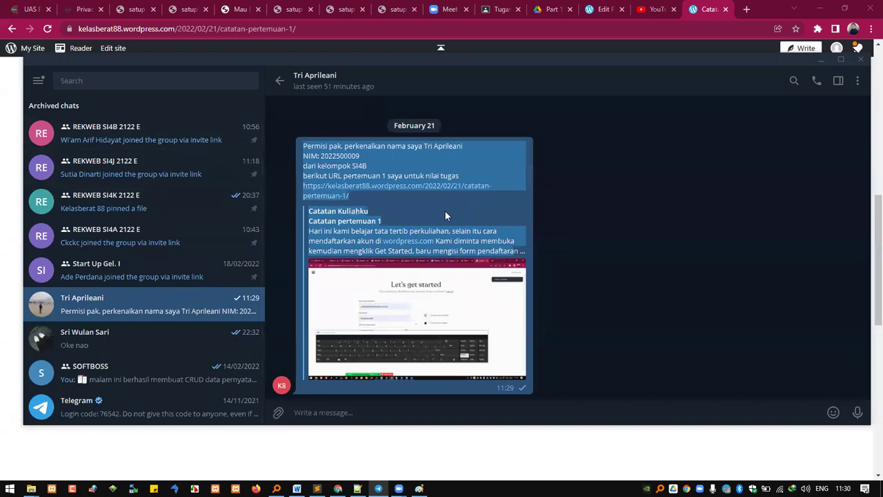
{"action": "left_click", "coordinate": [415, 232]}
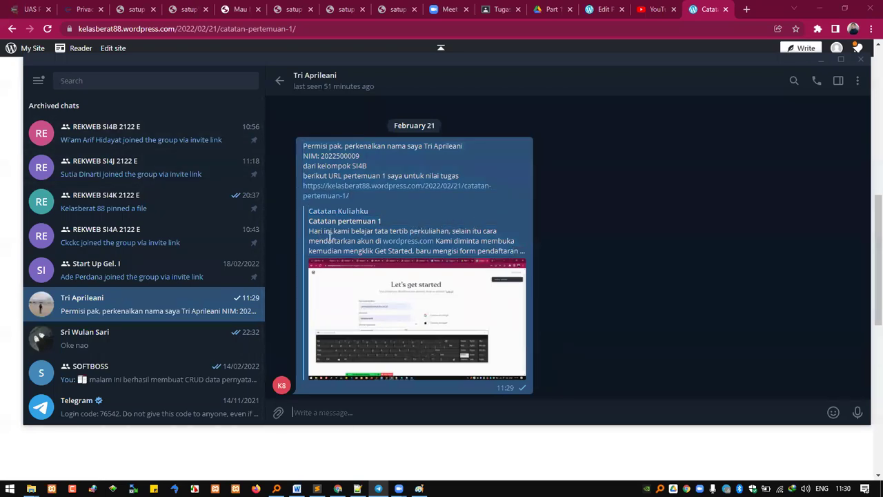
{"action": "left_click_drag", "start_coordinate": [303, 145], "coordinate": [365, 191]}
{"action": "left_click_drag", "start_coordinate": [193, 142], "coordinate": [209, 141]}
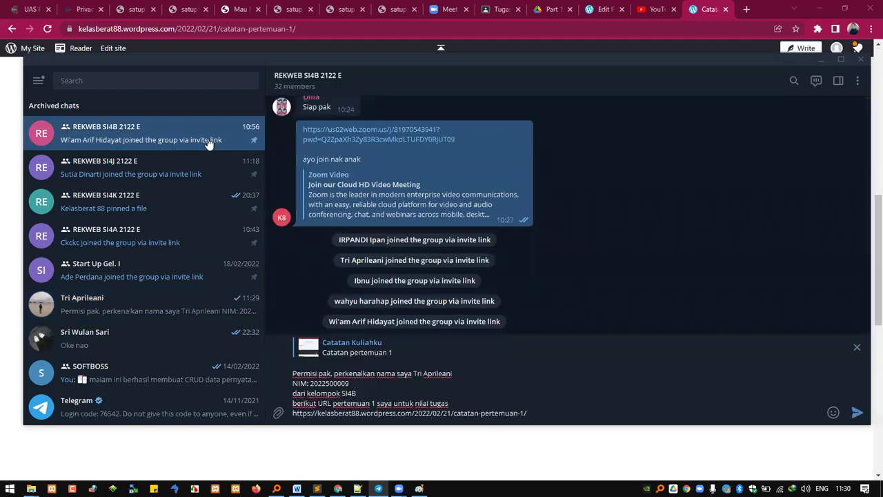
{"action": "key", "text": "Return"}
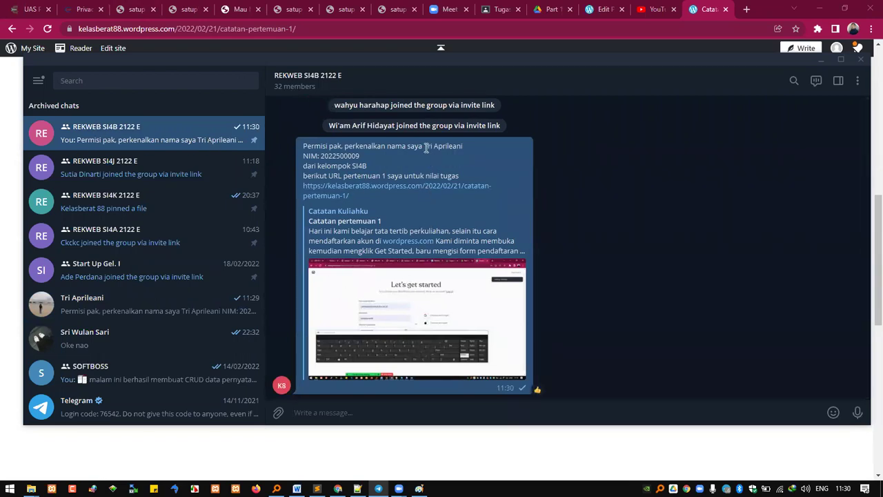
Step: Check the name and SI4B in the sent message, then return to the WordPress editor
{"action": "left_click_drag", "start_coordinate": [426, 149], "coordinate": [464, 148]}
{"action": "double_click", "coordinate": [361, 161]}
{"action": "left_click", "coordinate": [604, 11]}
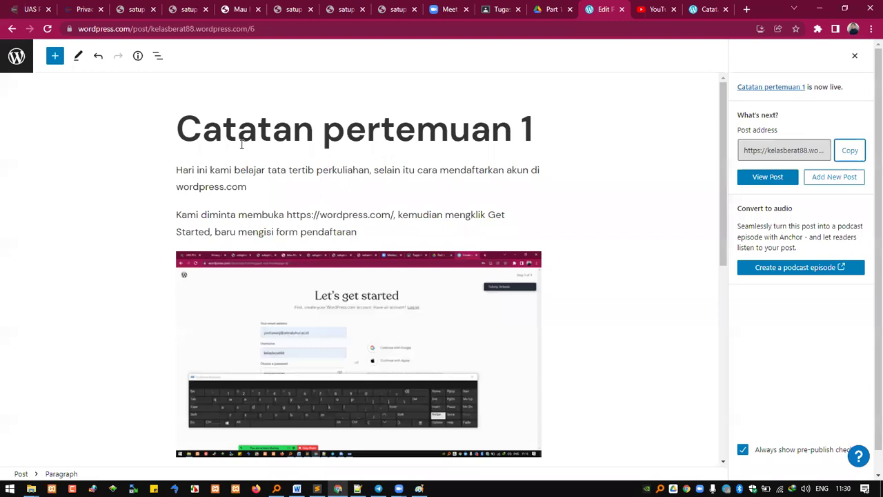
Step: Leave the editor through View Posts and start a blank post with Posts > Add New
{"action": "left_click", "coordinate": [23, 62]}
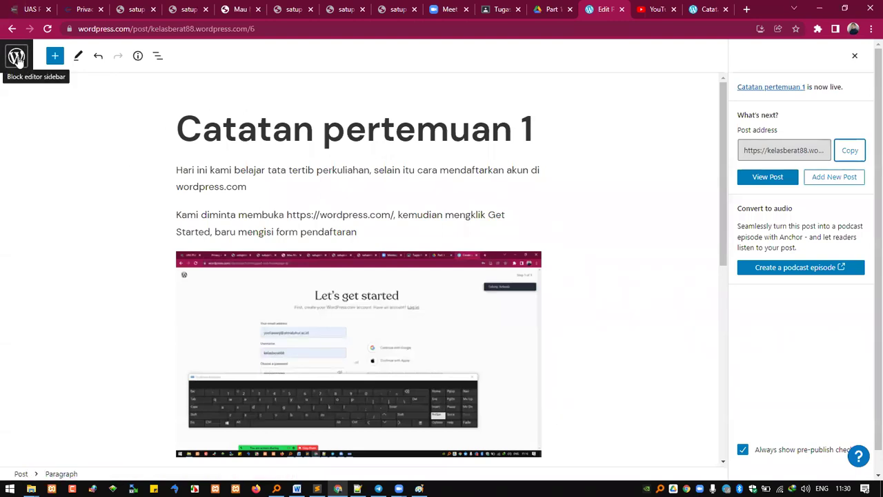
{"action": "left_click", "coordinate": [17, 59]}
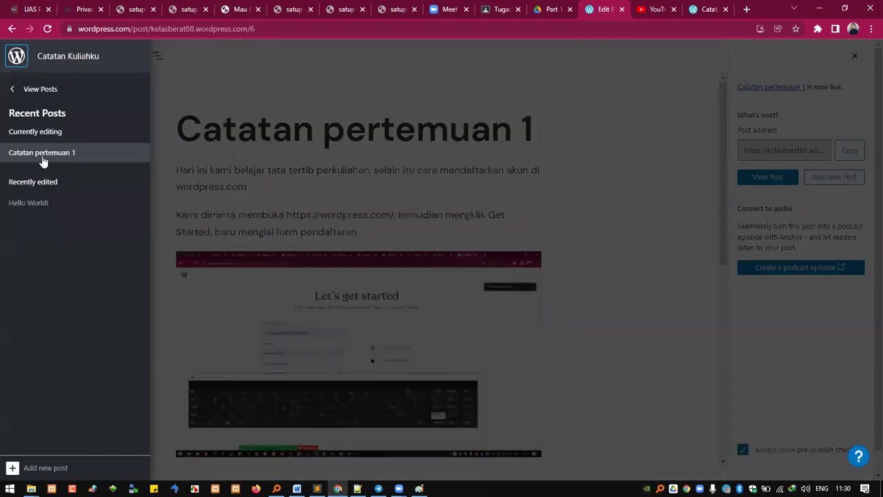
{"action": "left_click", "coordinate": [12, 93]}
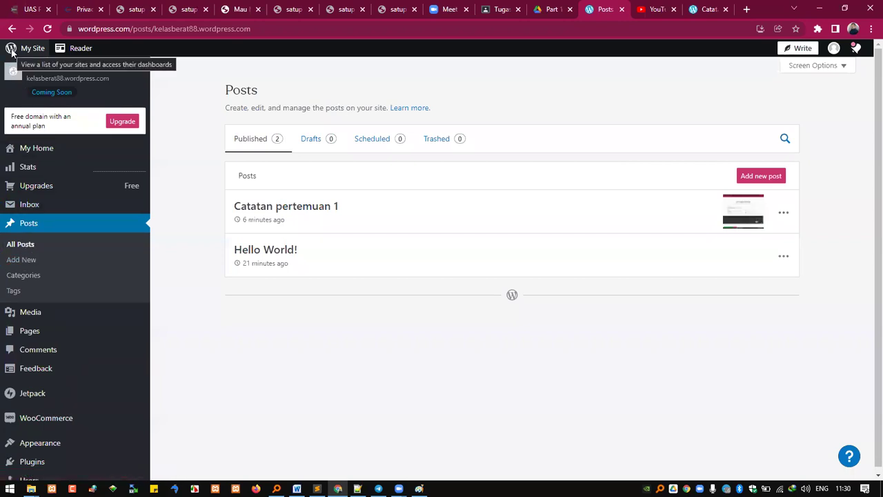
{"action": "left_click", "coordinate": [21, 260]}
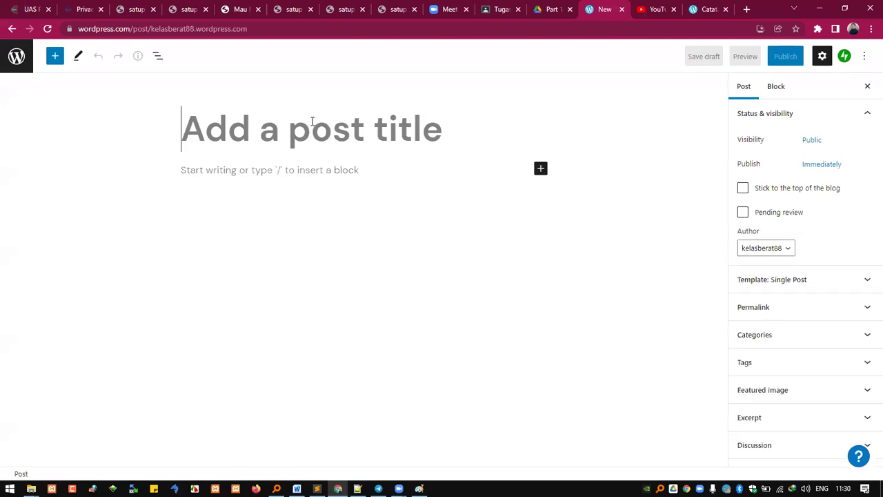
Step: Title the new post 'Catatan Pertemuan 2' and write its opening paragraph about installing WordPress
{"action": "type", "text": "Catatan Per"}
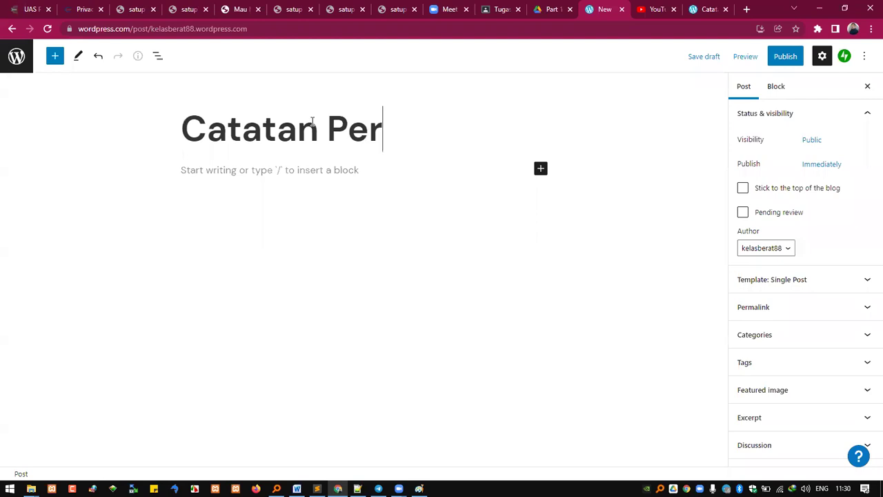
{"action": "type", "text": "temuan 2"}
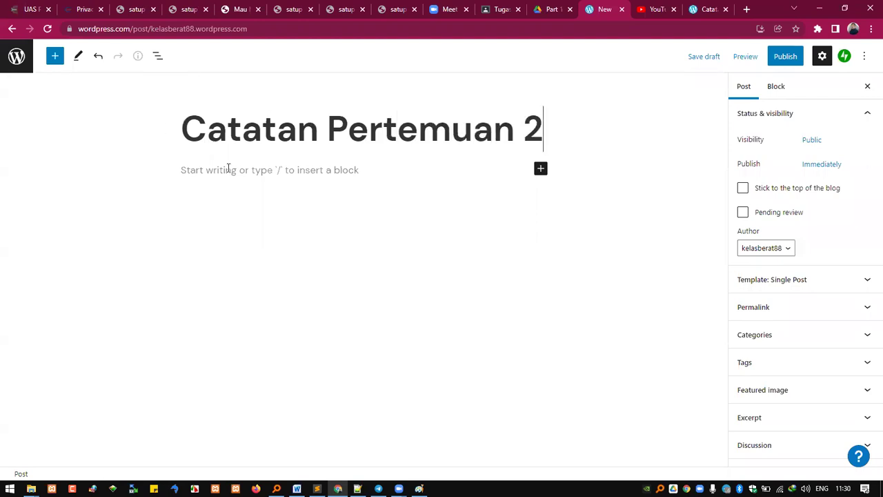
{"action": "left_click", "coordinate": [228, 169]}
{"action": "type", "text": "Hari ini kami belakj"}
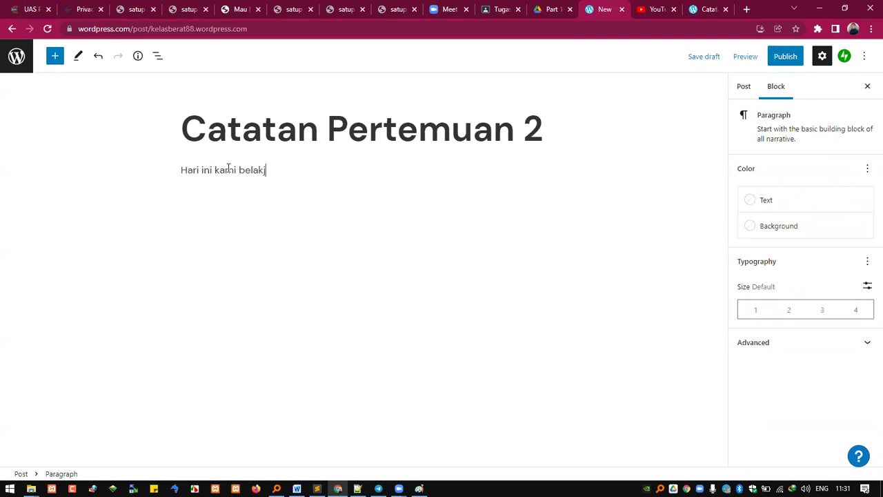
{"action": "key", "text": "BackSpace"}
{"action": "key", "text": "BackSpace"}
{"action": "type", "text": "jar menginstall wordpress "}
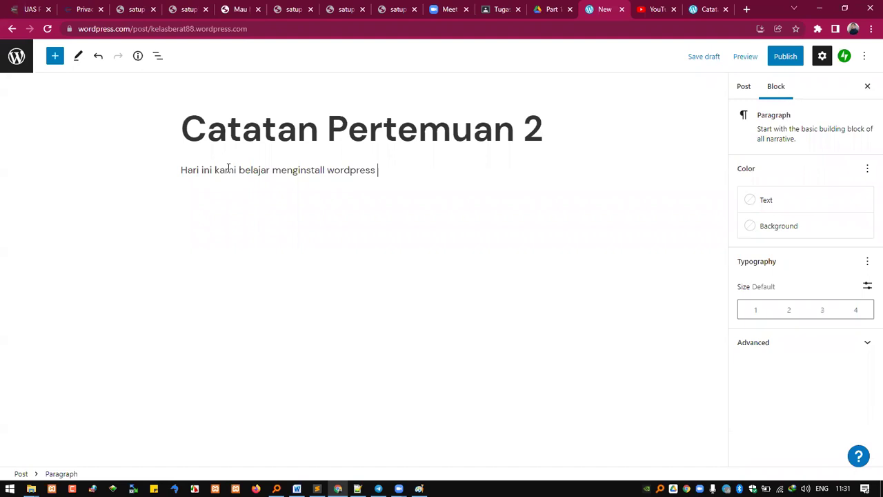
{"action": "type", "text": "di laptop masing-masing,"}
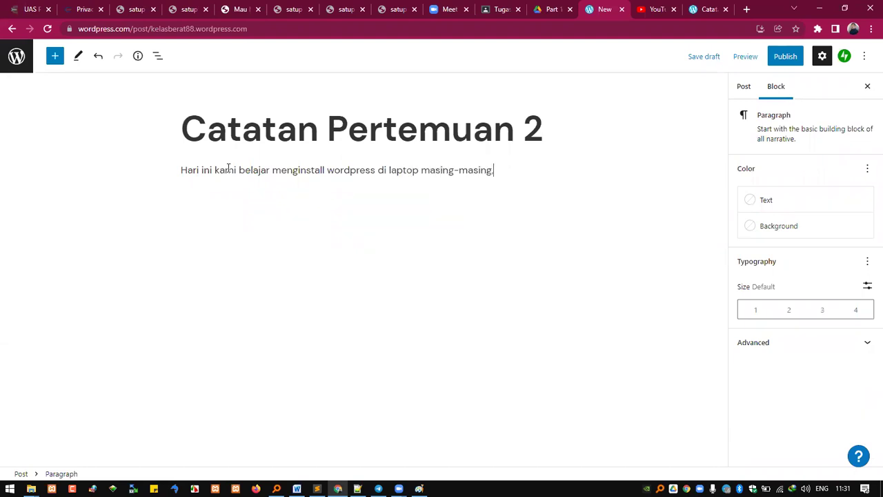
{"action": "type", "text": " adapun yang disiapkan adalah:"}
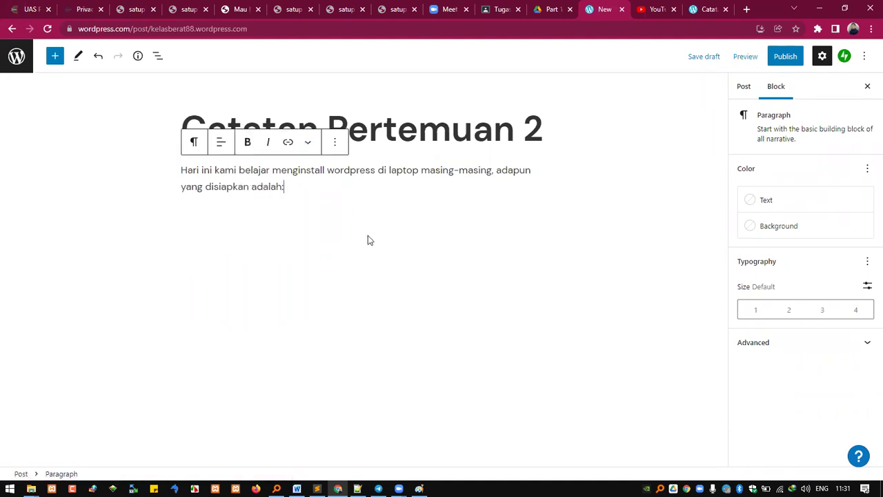
{"action": "left_click", "coordinate": [513, 227]}
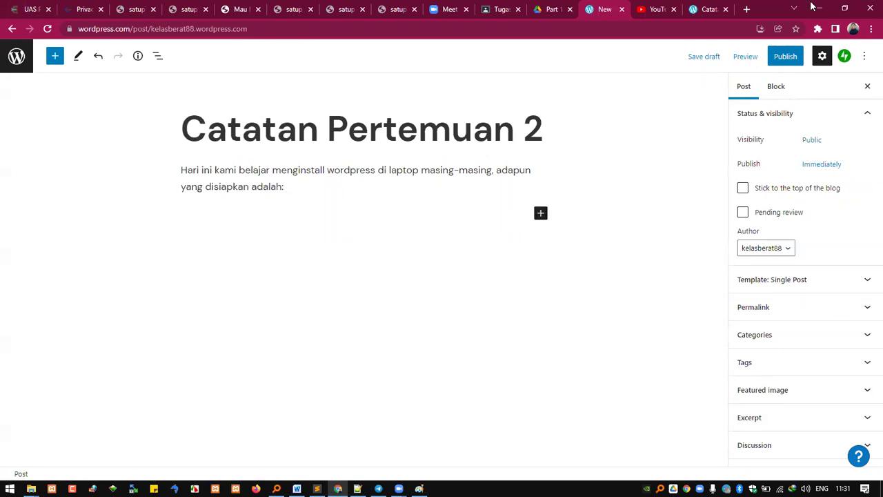
Step: Publish the post and copy its web address for Telegram
{"action": "left_click", "coordinate": [786, 61]}
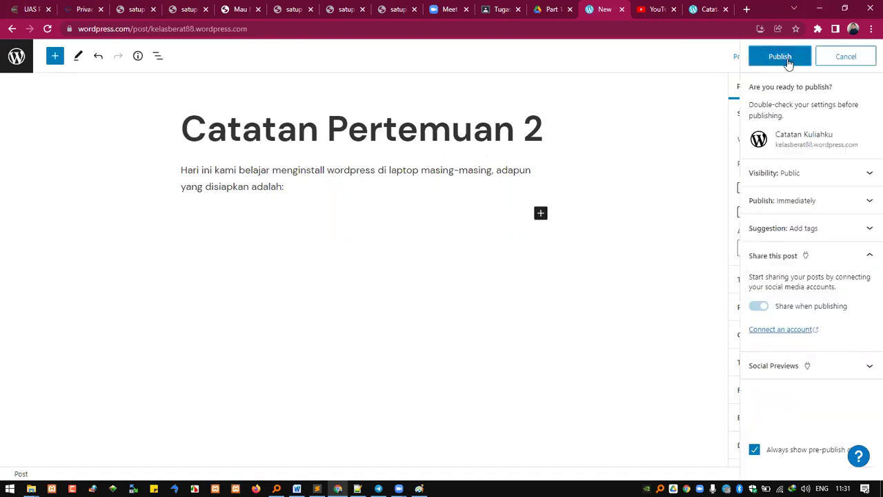
{"action": "left_click", "coordinate": [784, 60]}
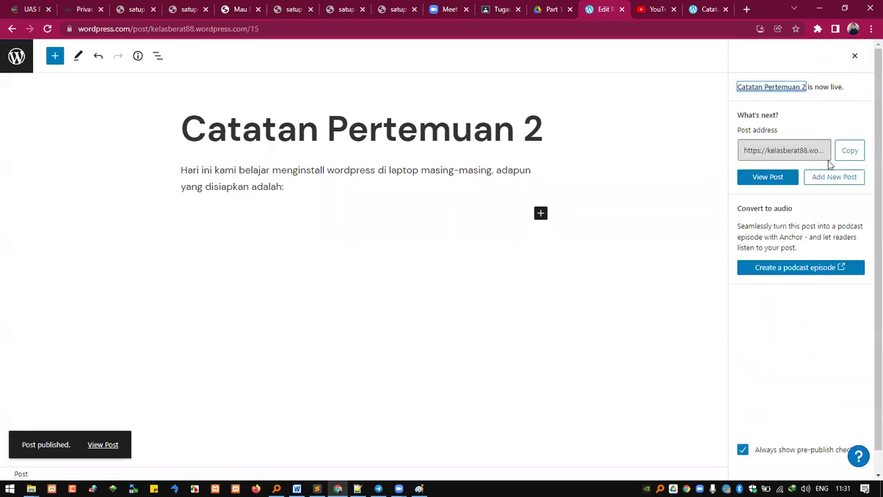
{"action": "left_click", "coordinate": [764, 152]}
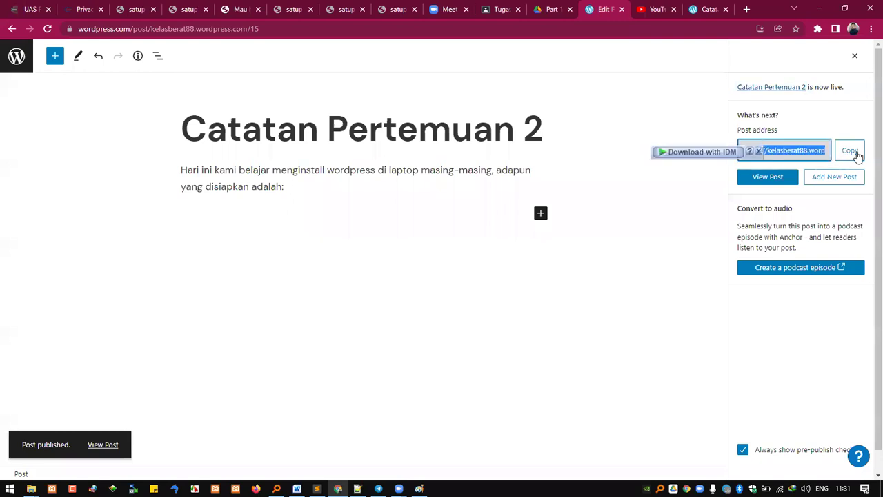
{"action": "left_click", "coordinate": [854, 152]}
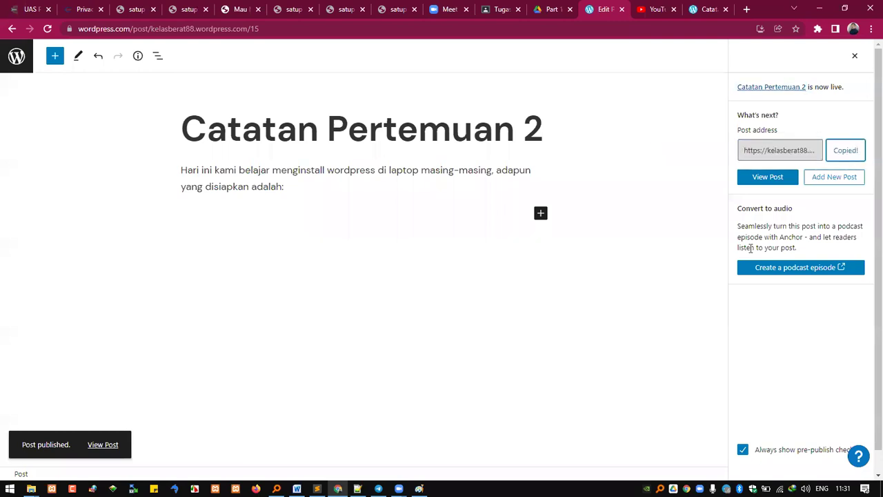
{"action": "left_click", "coordinate": [378, 489]}
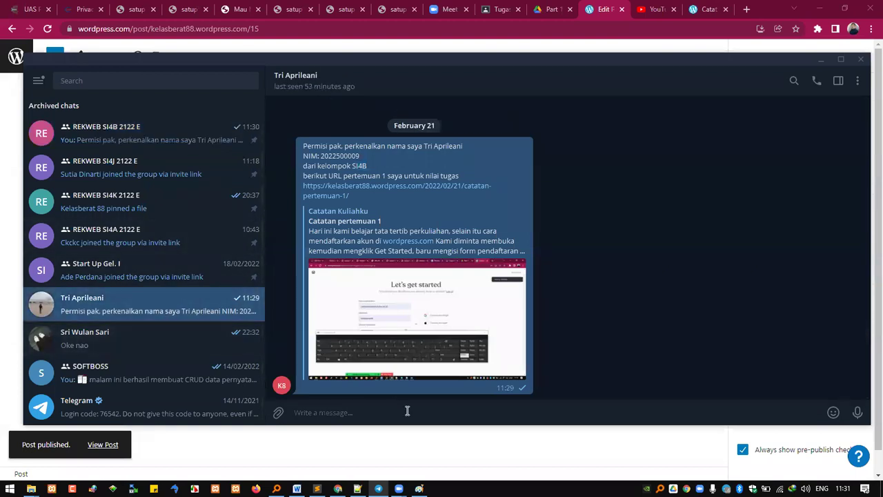
Step: Send the member the reused intro lines, changed to 'pertemuan 2', with the Catatan Pertemuan 2 link
{"action": "key", "text": "ctrl+v"}
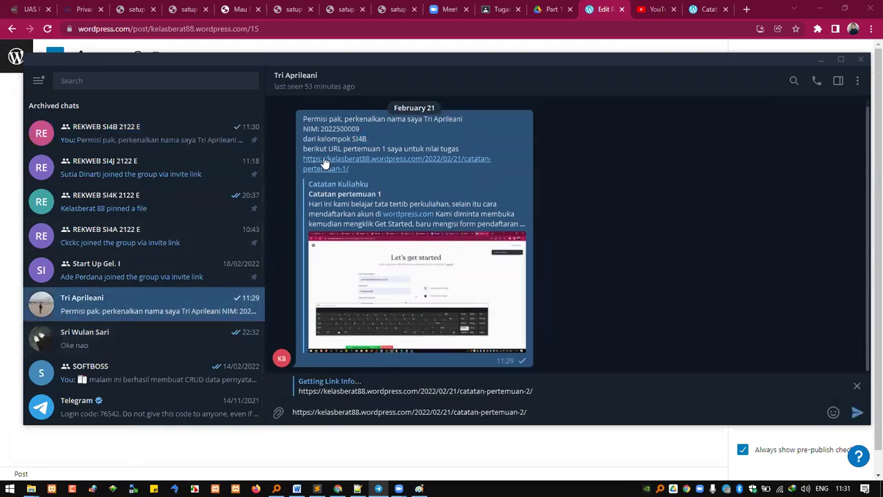
{"action": "left_click_drag", "start_coordinate": [303, 122], "coordinate": [466, 146]}
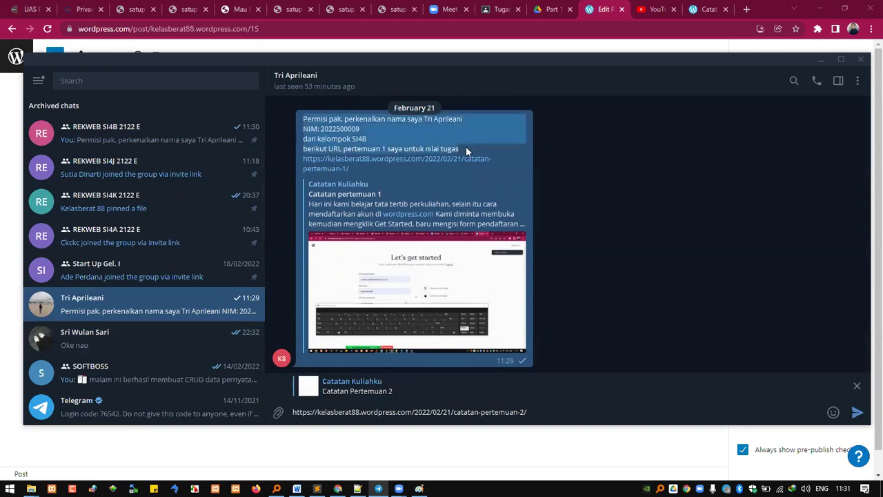
{"action": "left_click", "coordinate": [400, 412]}
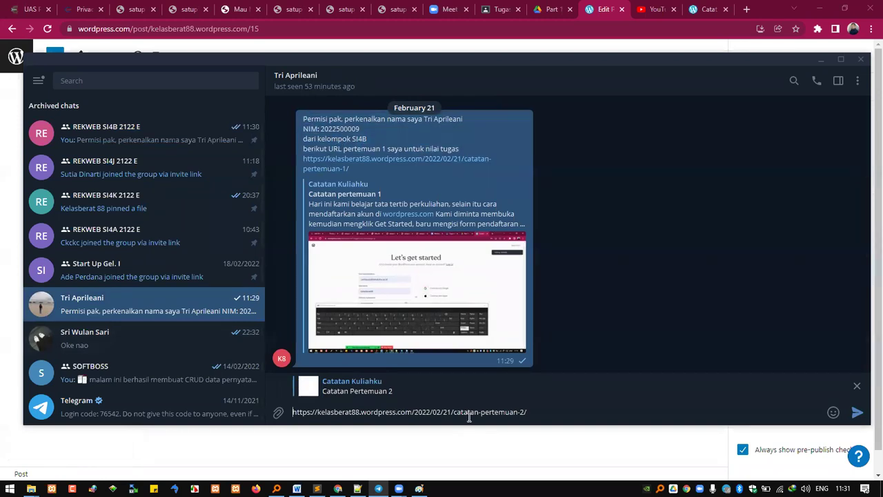
{"action": "key", "text": "ctrl+v"}
{"action": "key", "text": "shift+Return"}
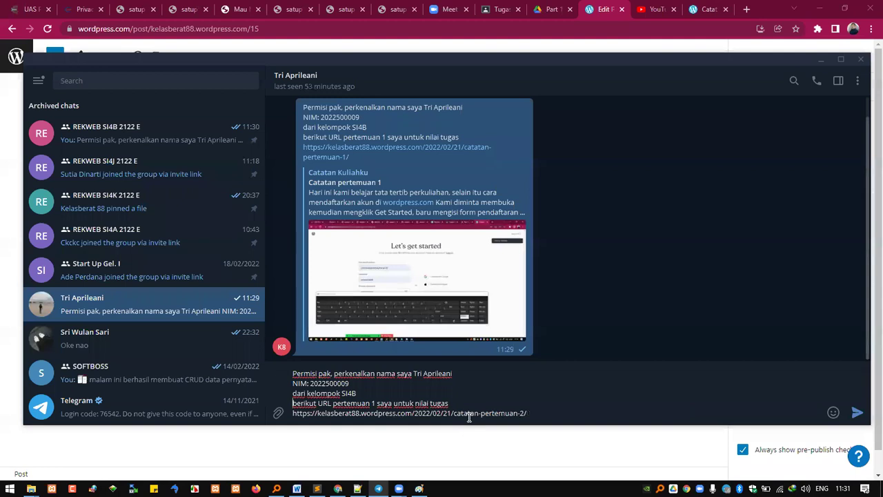
{"action": "key", "text": "Left"}
{"action": "key", "text": "Left"}
{"action": "key", "text": "Left"}
{"action": "key", "text": "Left"}
{"action": "key", "text": "Left"}
{"action": "key", "text": "Left"}
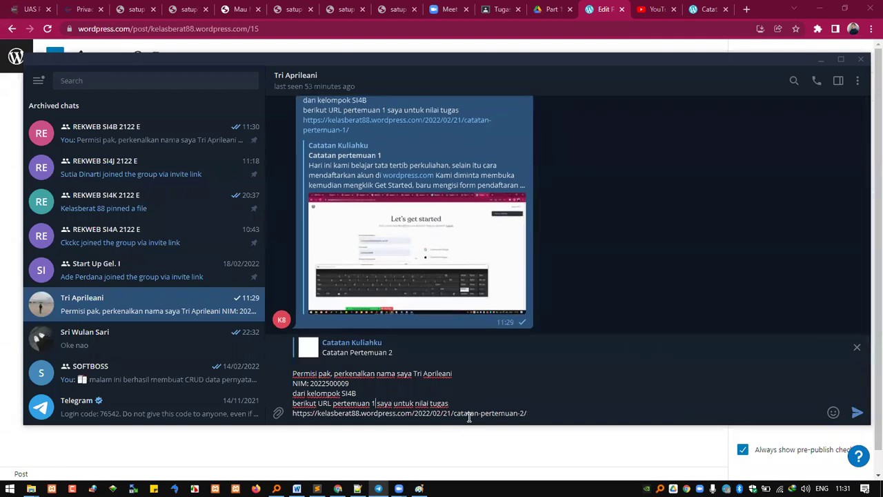
{"action": "key", "text": "BackSpace"}
{"action": "type", "text": "2"}
{"action": "key", "text": "Return"}
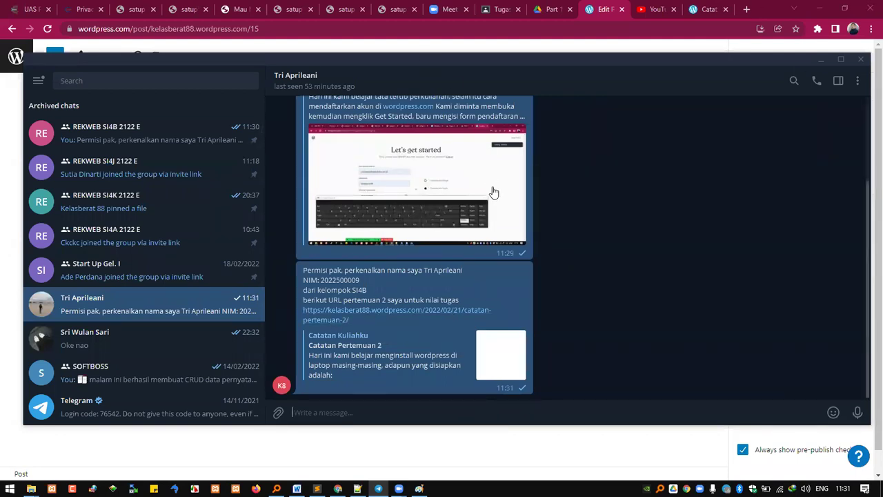
Step: Review the earlier message's pertemuan 1 and student ID lines, then return to the WordPress editor
{"action": "scroll", "coordinate": [478, 225], "scroll_direction": "up", "scroll_amount": 1}
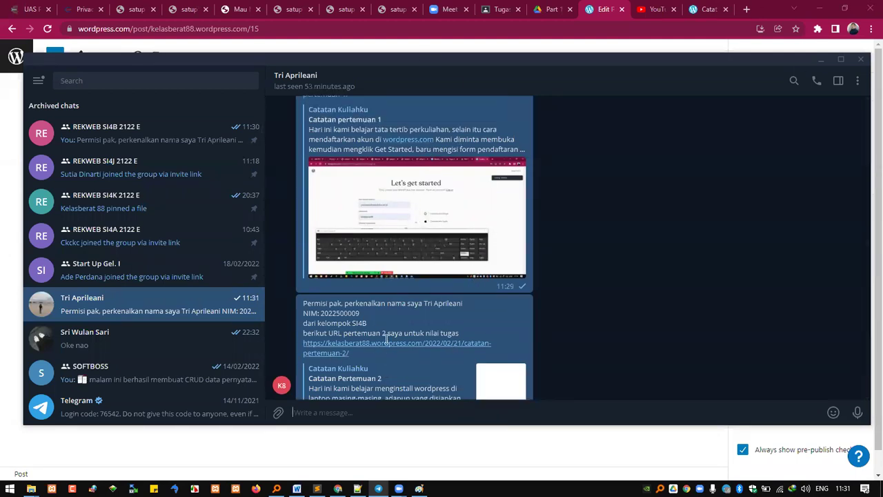
{"action": "scroll", "coordinate": [360, 265], "scroll_direction": "up", "scroll_amount": 3}
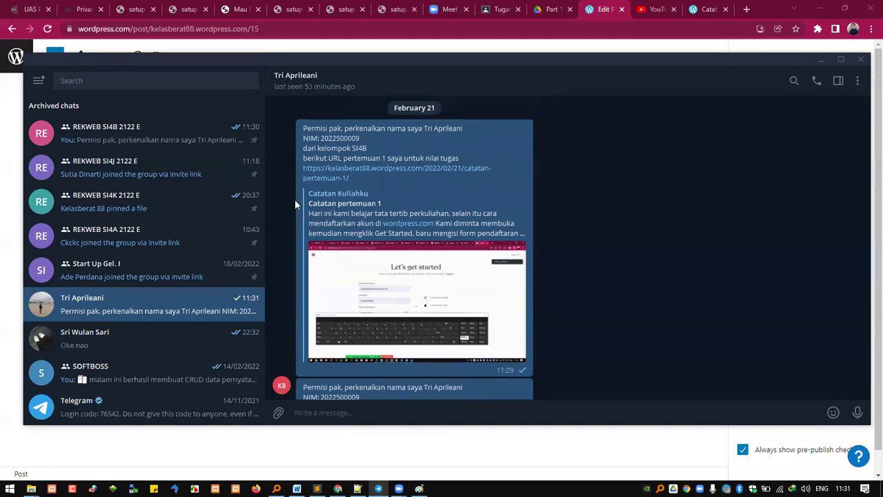
{"action": "double_click", "coordinate": [383, 158]}
{"action": "scroll", "coordinate": [414, 332], "scroll_direction": "down", "scroll_amount": 3}
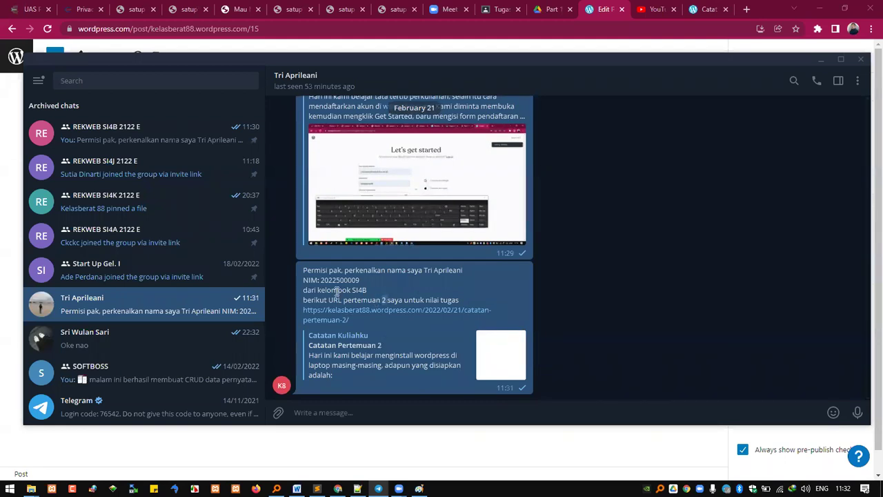
{"action": "left_click_drag", "start_coordinate": [304, 279], "coordinate": [360, 282]}
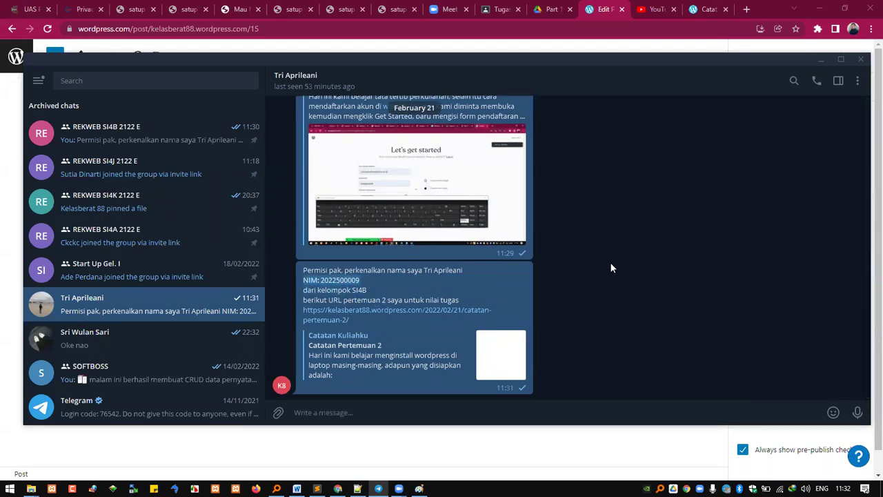
{"action": "left_click", "coordinate": [603, 14]}
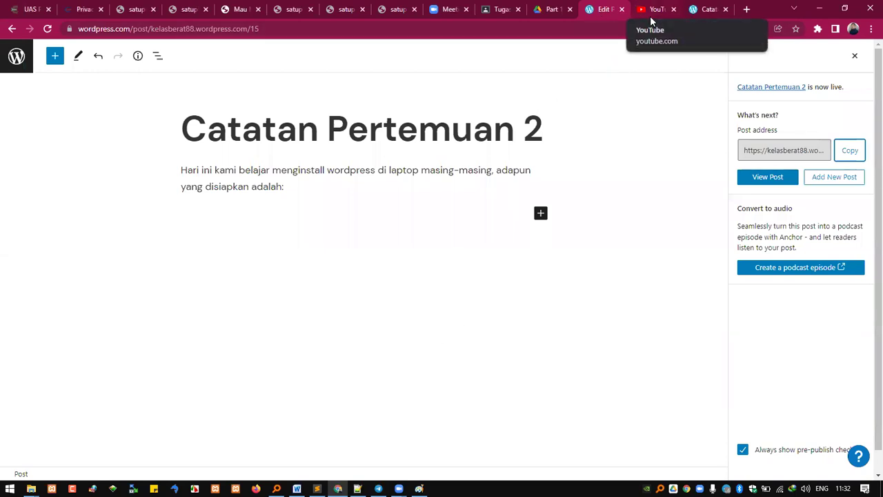
{"action": "left_click", "coordinate": [699, 8]}
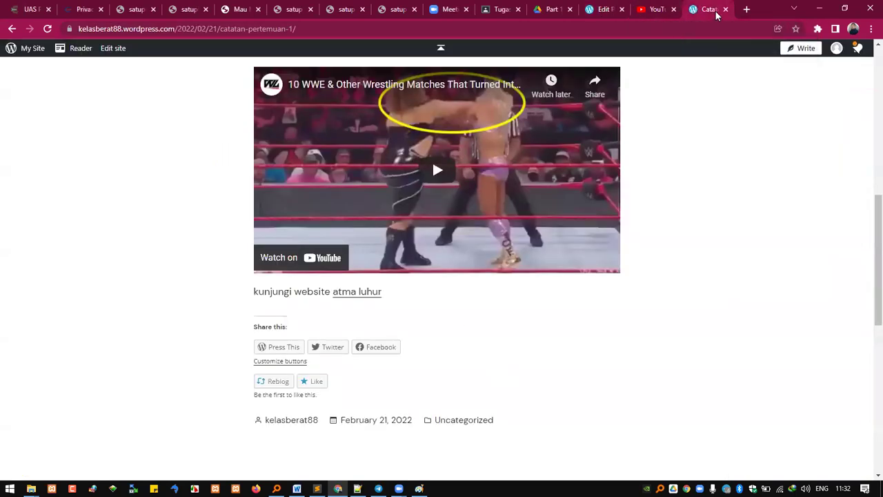
{"action": "left_click", "coordinate": [603, 10]}
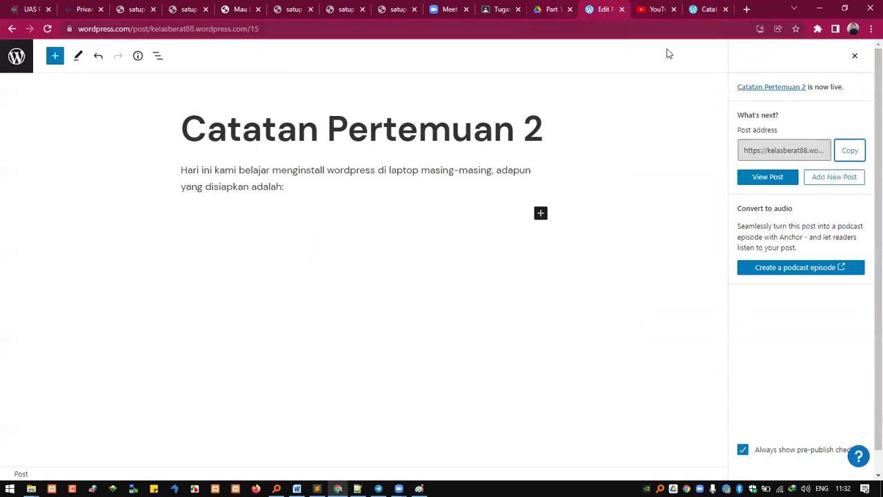
{"action": "left_click", "coordinate": [551, 10]}
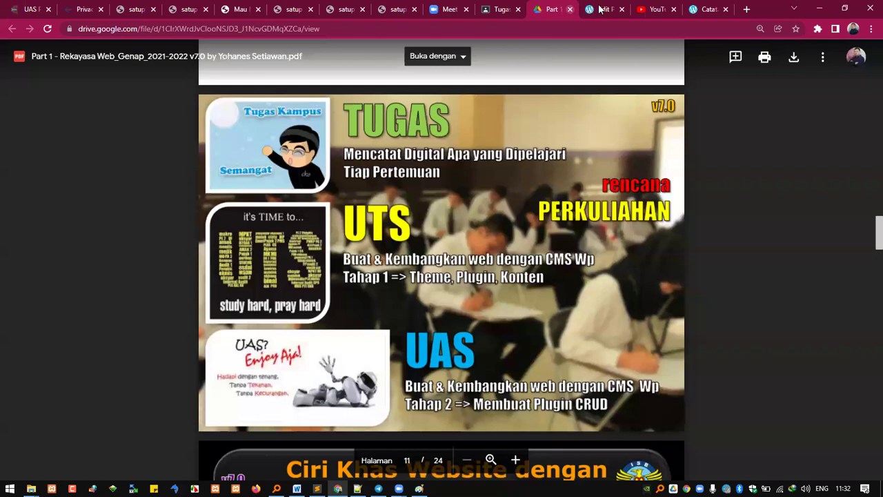
{"action": "left_click", "coordinate": [602, 10]}
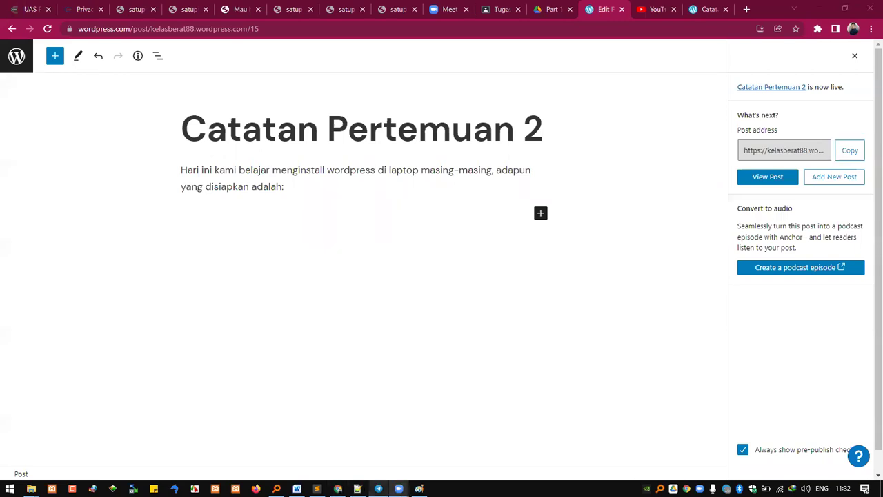
{"action": "left_click", "coordinate": [297, 488]}
Step: Review the Word notes around the WordPress sign-up screenshot, then switch back to Chrome
{"action": "scroll", "coordinate": [421, 286], "scroll_direction": "up", "scroll_amount": 2}
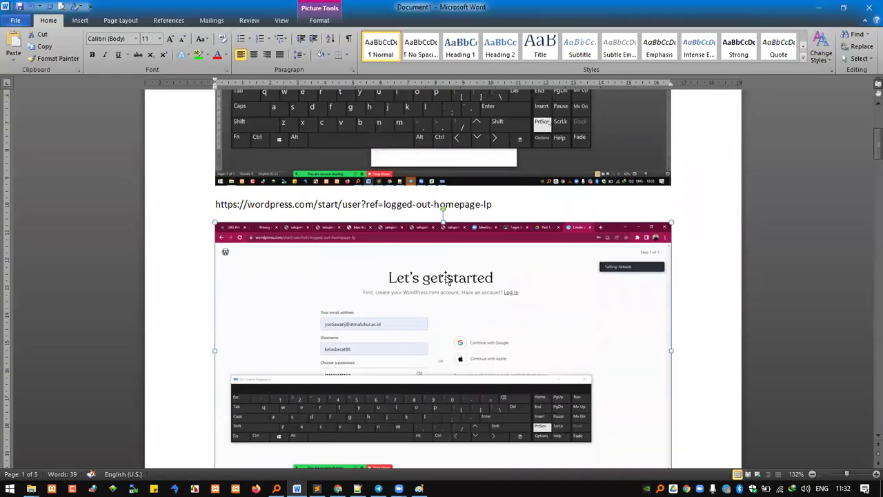
{"action": "scroll", "coordinate": [417, 228], "scroll_direction": "up", "scroll_amount": 3}
{"action": "scroll", "coordinate": [424, 213], "scroll_direction": "up", "scroll_amount": 2}
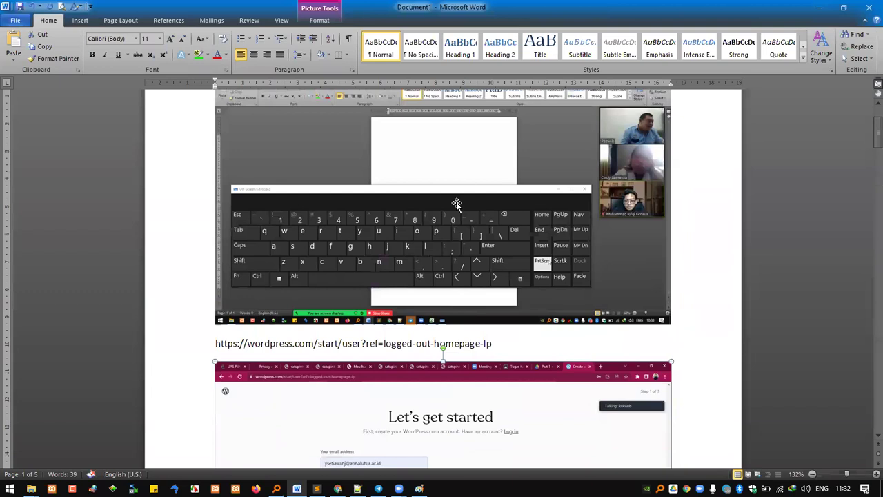
{"action": "scroll", "coordinate": [489, 207], "scroll_direction": "down", "scroll_amount": 6}
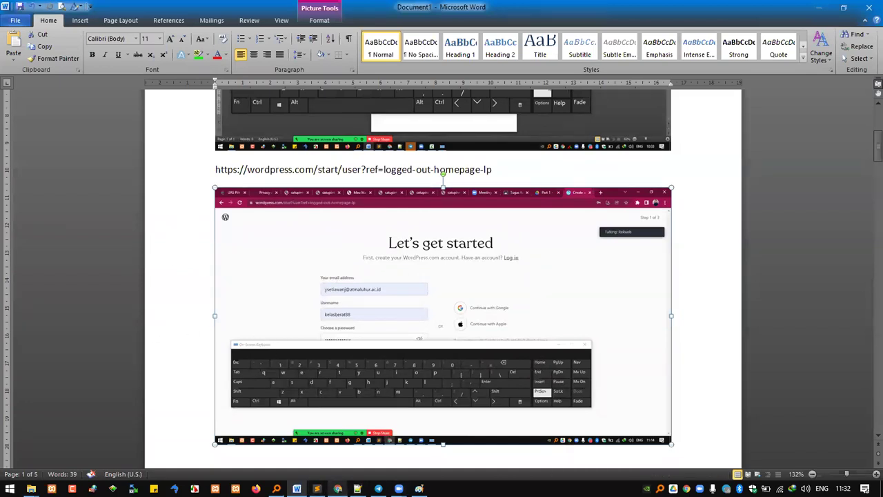
{"action": "left_click", "coordinate": [337, 488]}
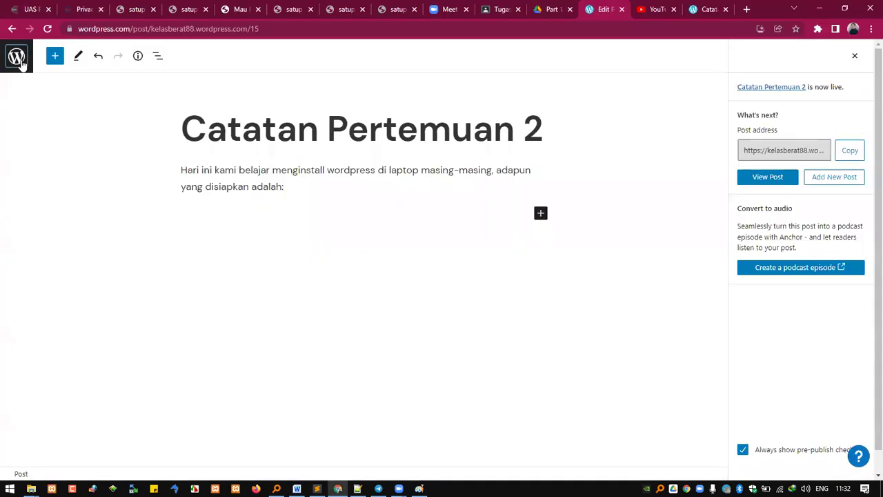
Step: Go from the editor through View Posts to My Home and scroll its setup checklist
{"action": "left_click", "coordinate": [17, 56]}
{"action": "left_click", "coordinate": [13, 87]}
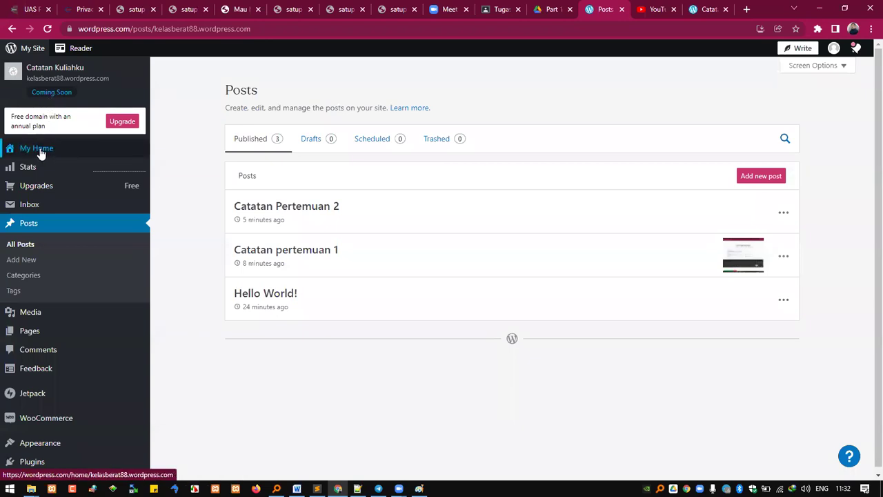
{"action": "left_click", "coordinate": [43, 152]}
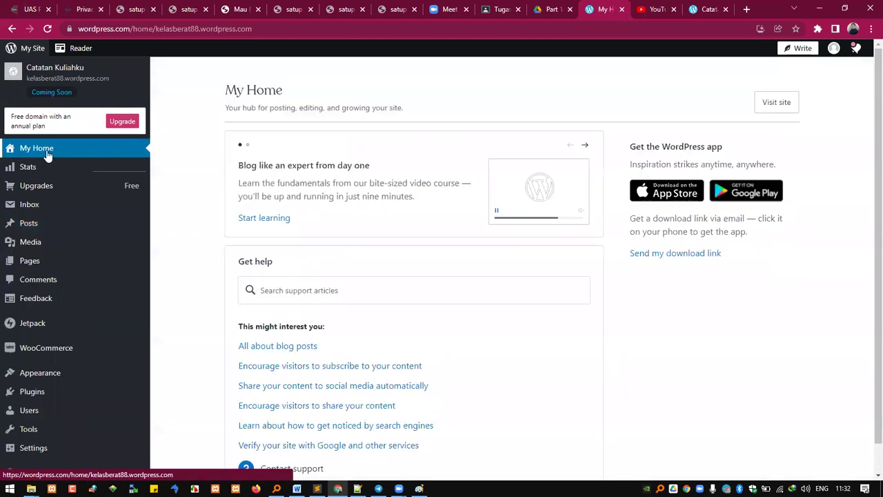
{"action": "scroll", "coordinate": [508, 225], "scroll_direction": "down", "scroll_amount": 1}
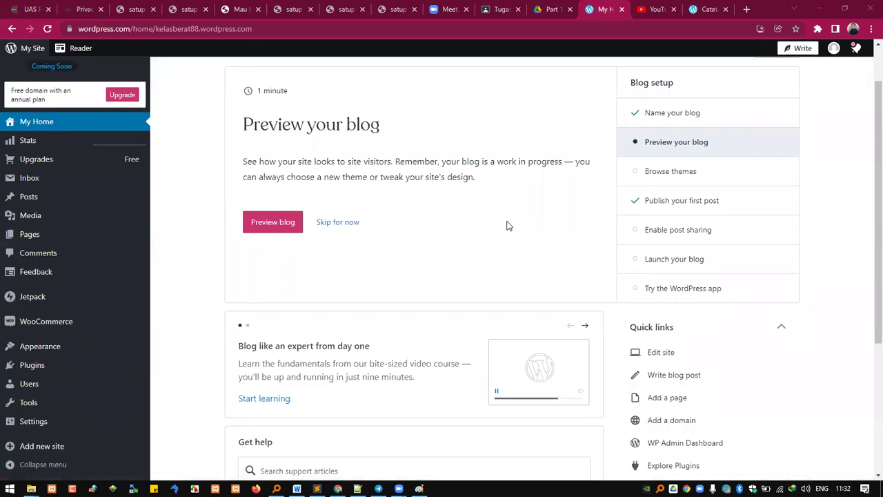
{"action": "scroll", "coordinate": [508, 226], "scroll_direction": "down", "scroll_amount": 2}
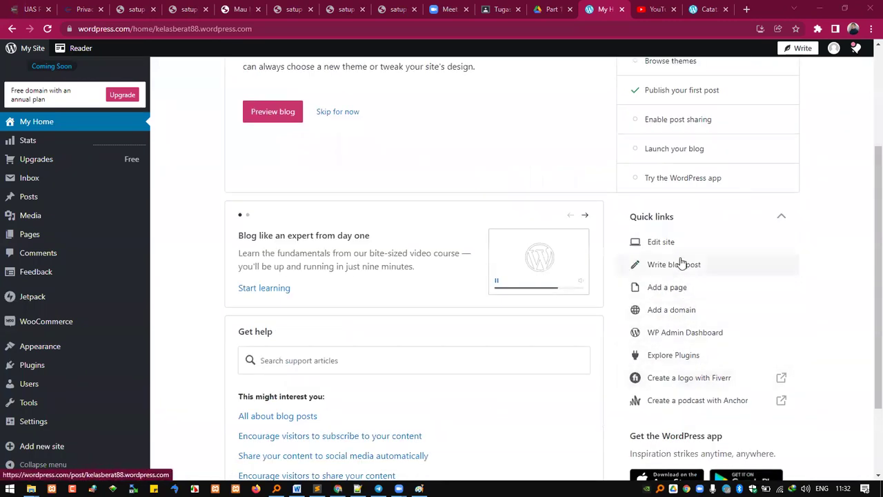
Step: Start a blog post from the checklist, look at the block inserter and options, then return to the dashboard
{"action": "left_click", "coordinate": [689, 269]}
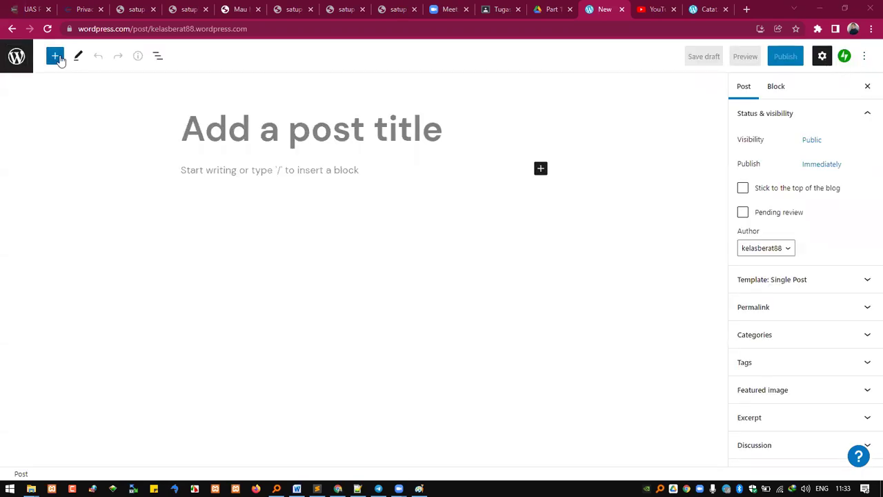
{"action": "left_click", "coordinate": [58, 57]}
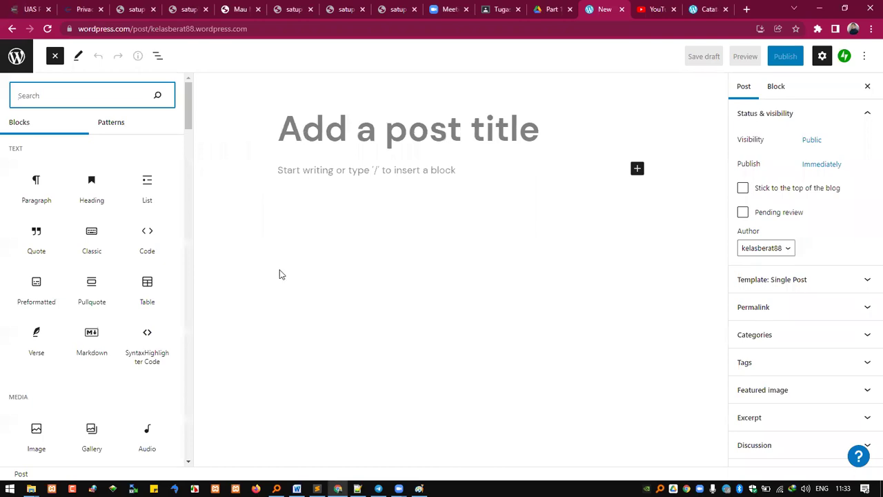
{"action": "left_click", "coordinate": [864, 54]}
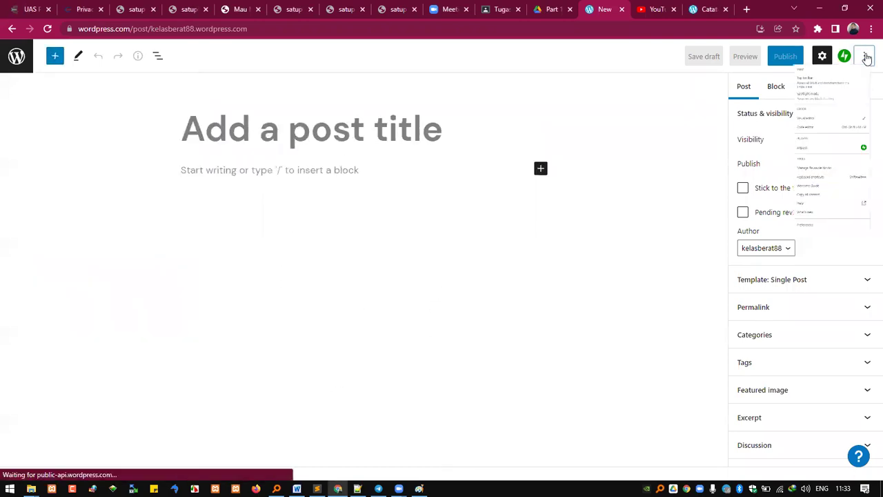
{"action": "left_click", "coordinate": [279, 262]}
{"action": "left_click", "coordinate": [15, 63]}
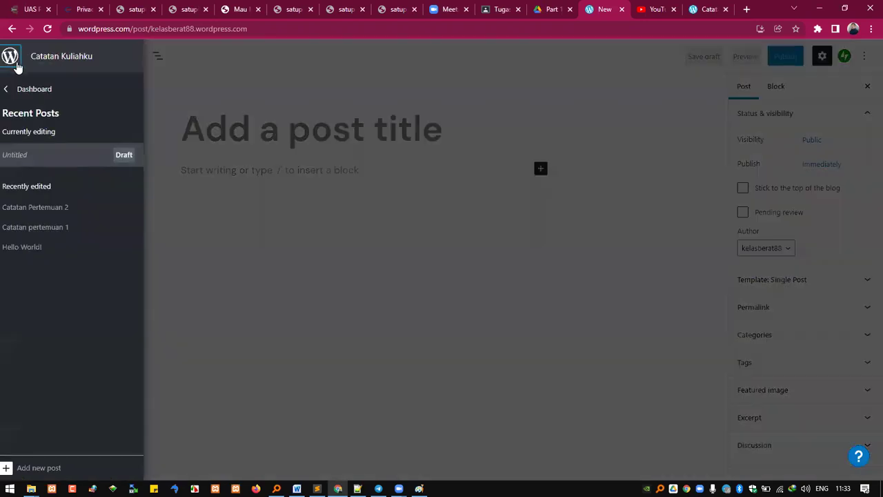
{"action": "left_click", "coordinate": [14, 88]}
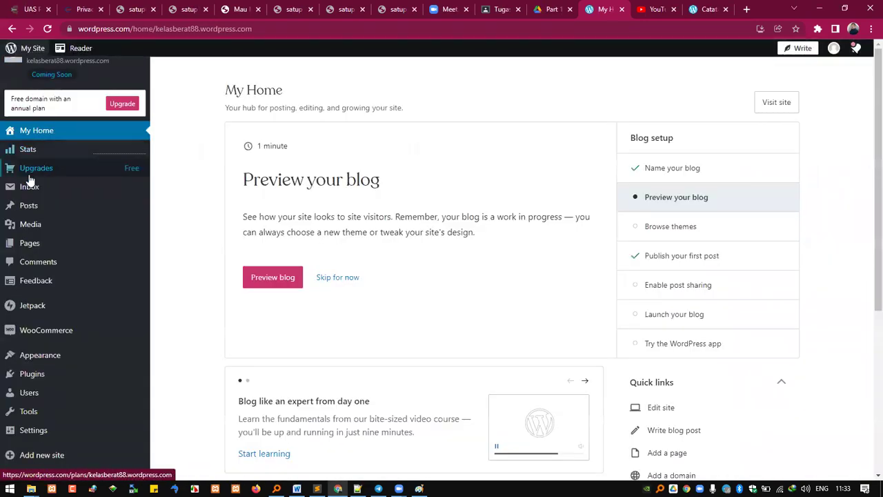
Step: Open All Posts to view both Catatan Pertemuan posts, then switch to the Rekayasa Web slides PDF
{"action": "mouse_move", "coordinate": [28, 205]}
{"action": "left_click", "coordinate": [173, 229]}
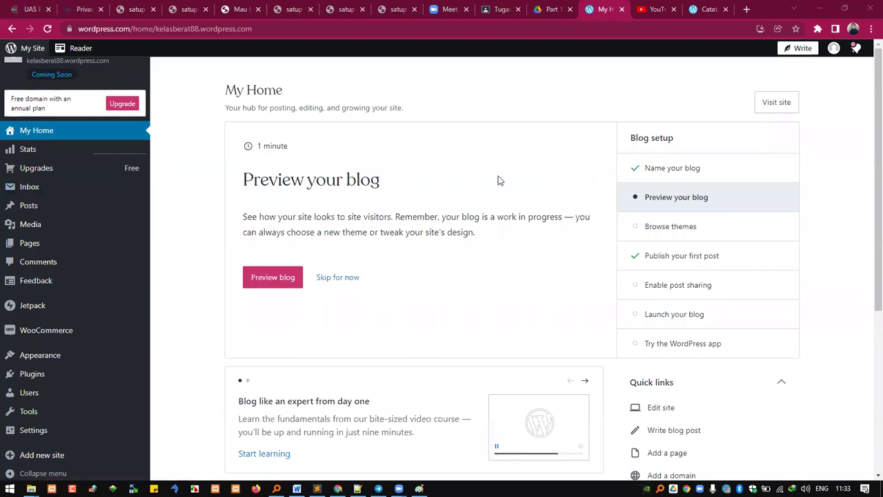
{"action": "mouse_move", "coordinate": [39, 211]}
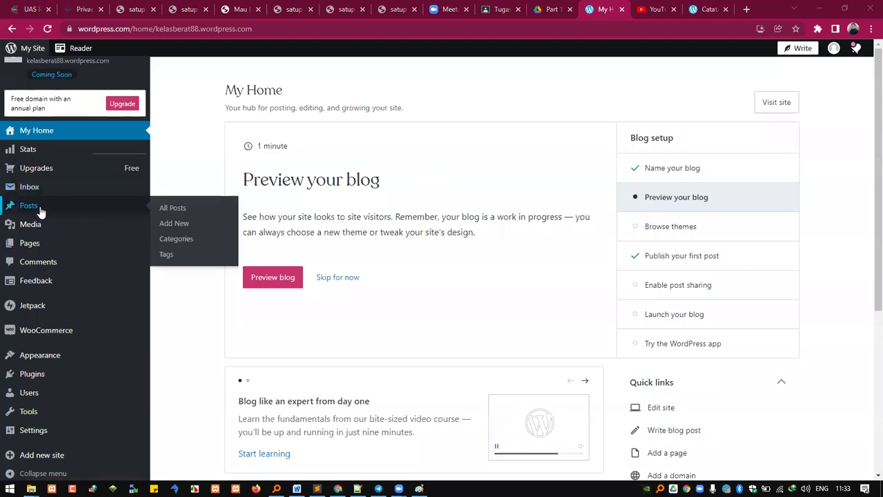
{"action": "left_click", "coordinate": [178, 209]}
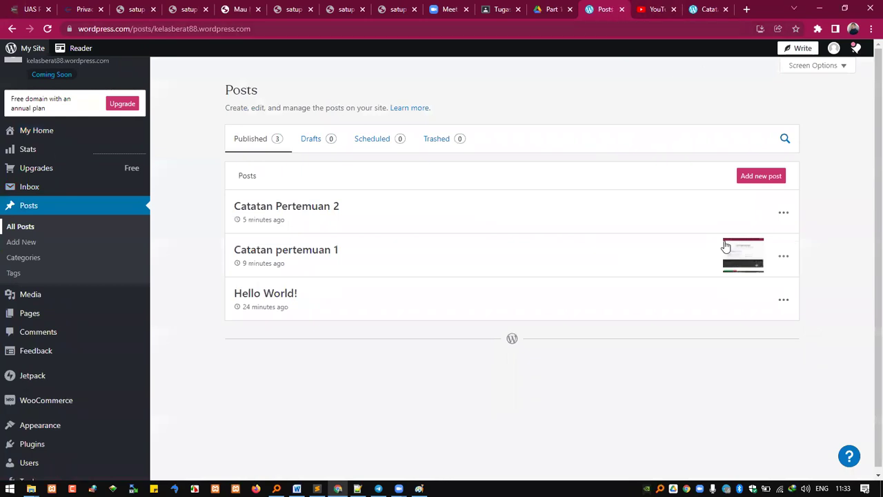
{"action": "left_click", "coordinate": [693, 13]}
{"action": "left_click", "coordinate": [607, 12]}
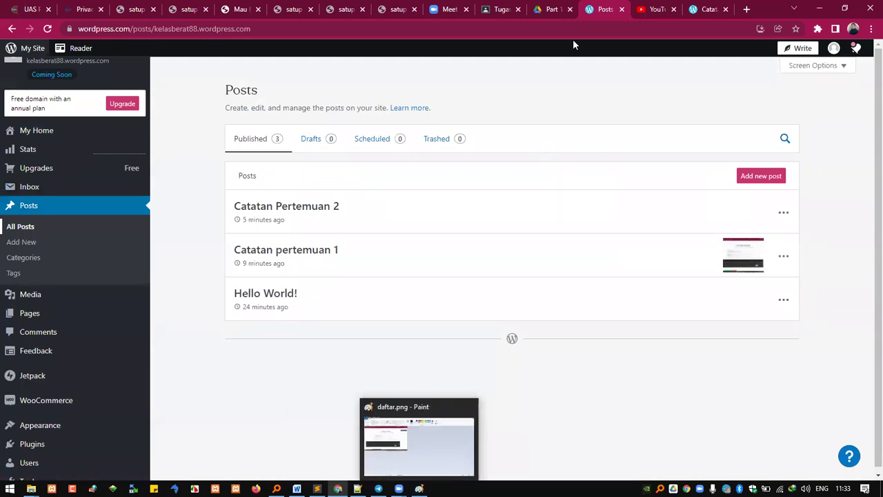
{"action": "left_click", "coordinate": [550, 8]}
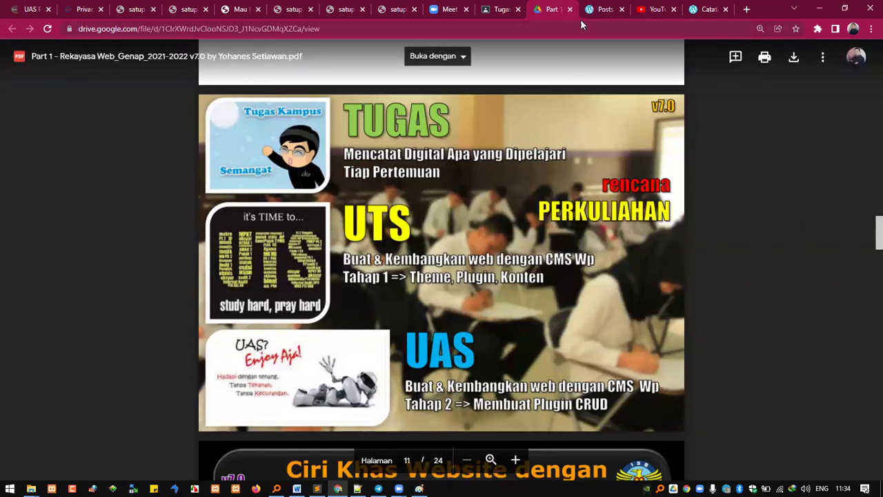
Step: View the published Catatan pertemuan 1 post, load 'sipusal' in a new tab, then return to the post
{"action": "left_click", "coordinate": [600, 9]}
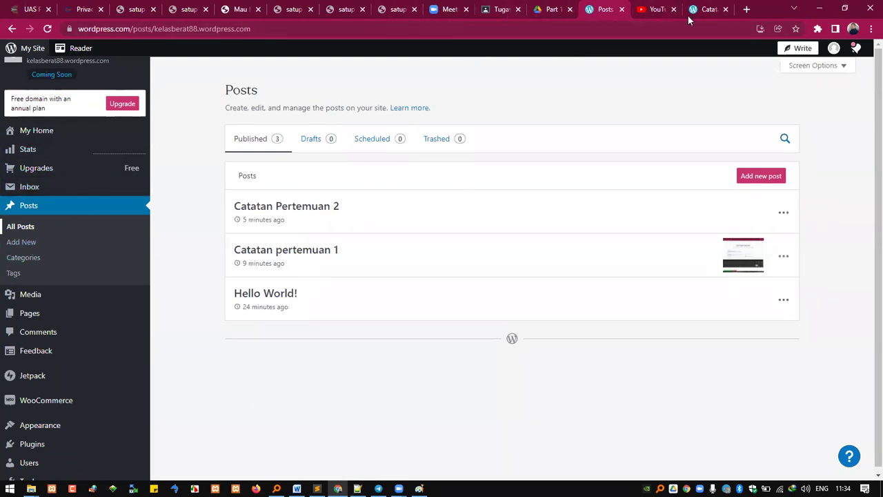
{"action": "left_click", "coordinate": [710, 10]}
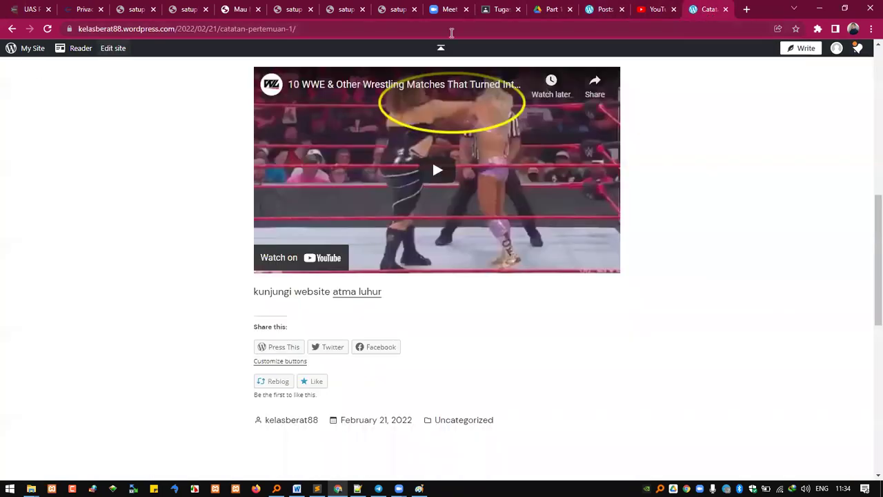
{"action": "left_click", "coordinate": [747, 9]}
{"action": "type", "text": "sipusal"}
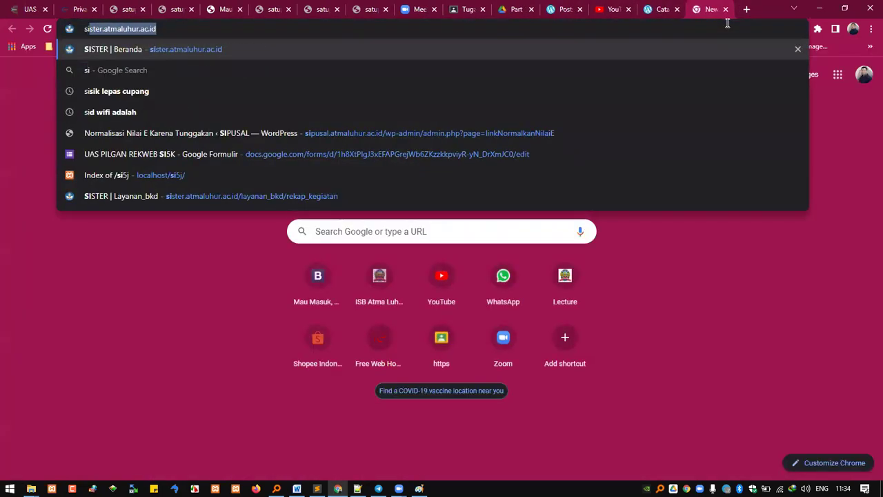
{"action": "key", "text": "Return"}
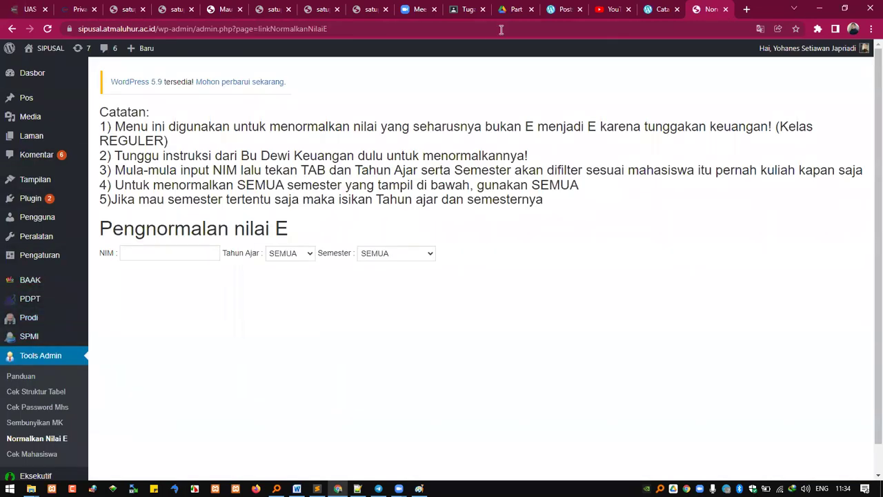
{"action": "left_click", "coordinate": [659, 10]}
{"action": "scroll", "coordinate": [213, 142], "scroll_direction": "up", "scroll_amount": 6}
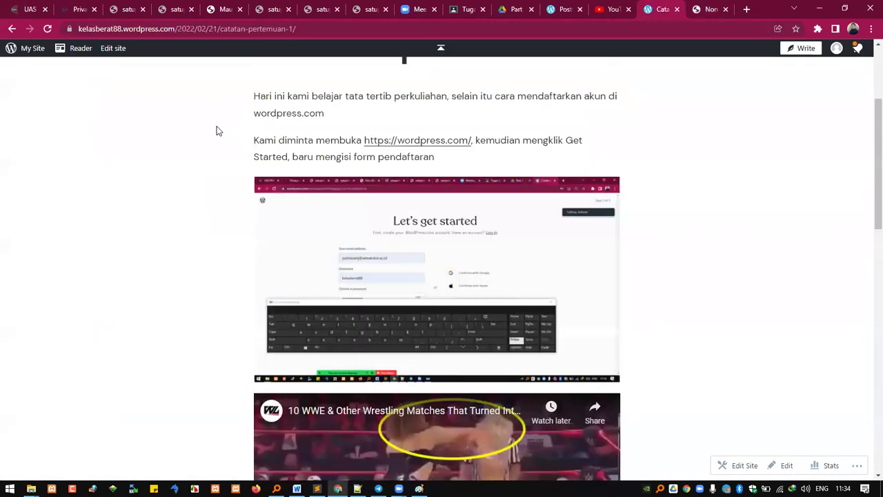
Step: Open the Catatan Kuliahku My Home dashboard, browsing its sidebar and glancing at the SIPUSAL tab
{"action": "left_click", "coordinate": [26, 50]}
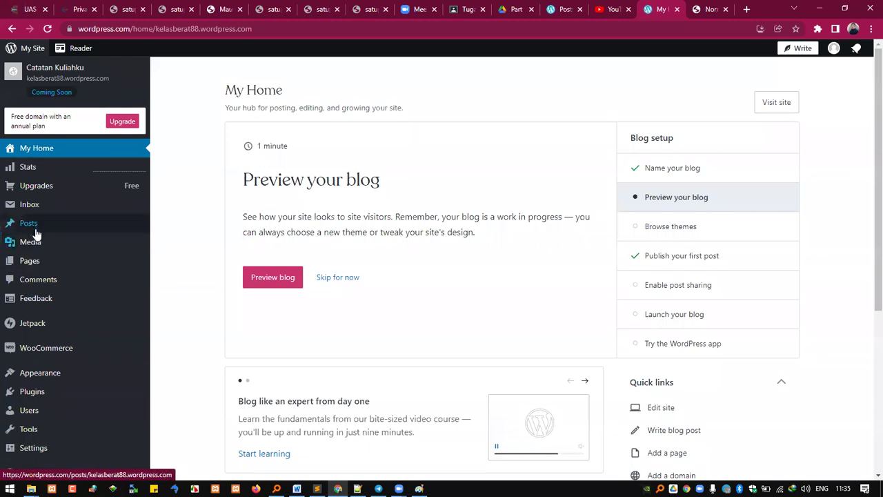
{"action": "mouse_move", "coordinate": [37, 229]}
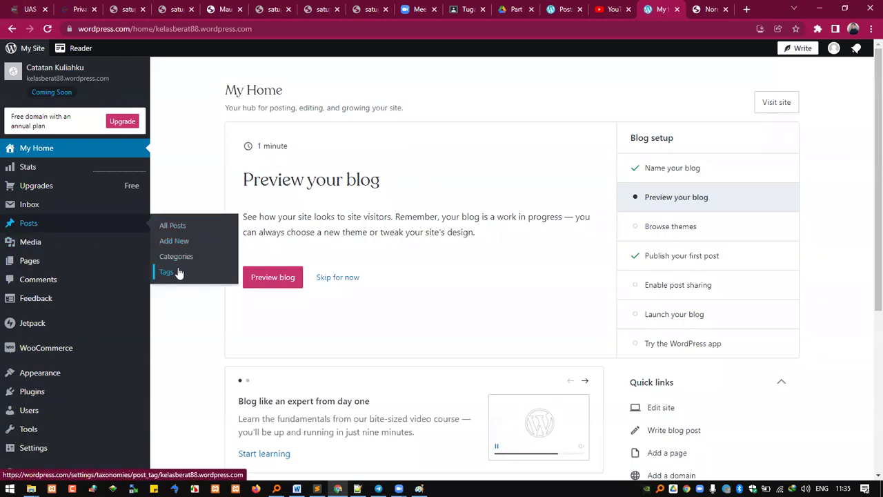
{"action": "left_click", "coordinate": [699, 12]}
{"action": "mouse_move", "coordinate": [41, 100]}
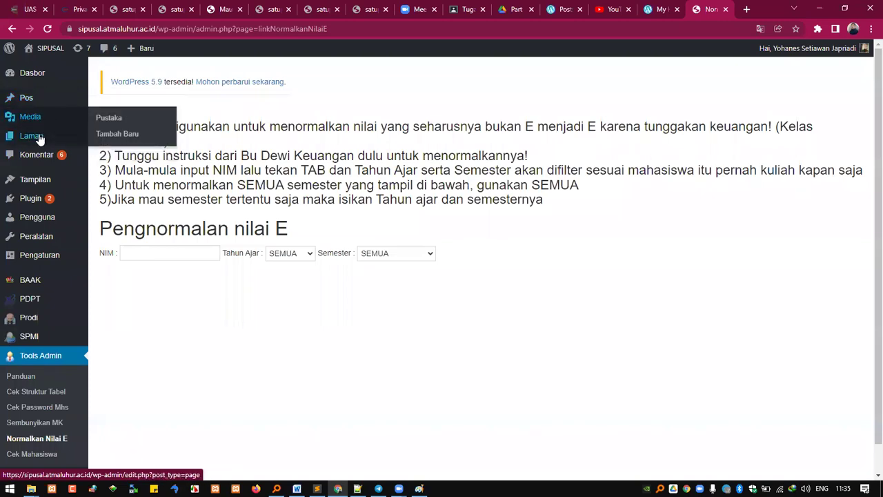
{"action": "left_click", "coordinate": [661, 9]}
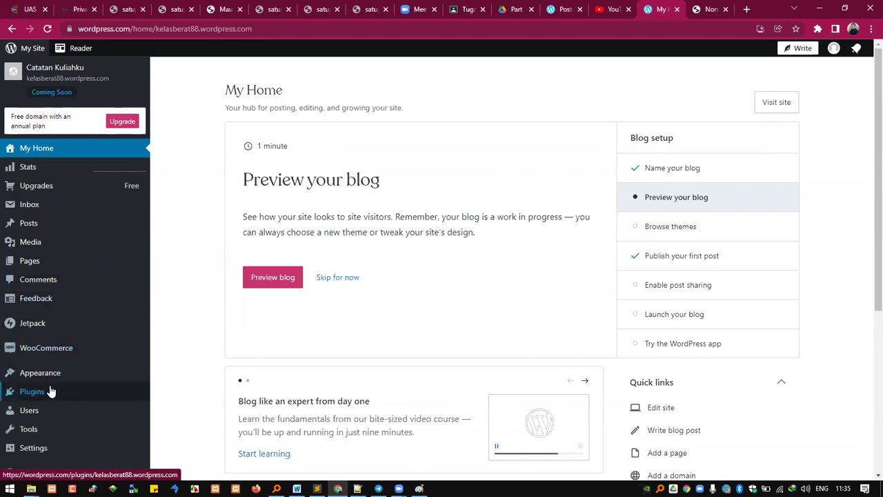
{"action": "mouse_move", "coordinate": [60, 375]}
{"action": "scroll", "coordinate": [69, 421], "scroll_direction": "down", "scroll_amount": 3}
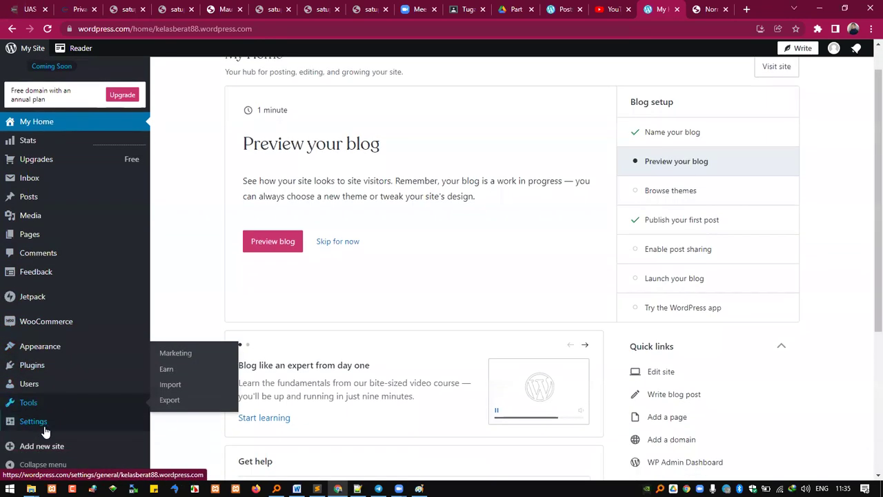
{"action": "mouse_move", "coordinate": [60, 424]}
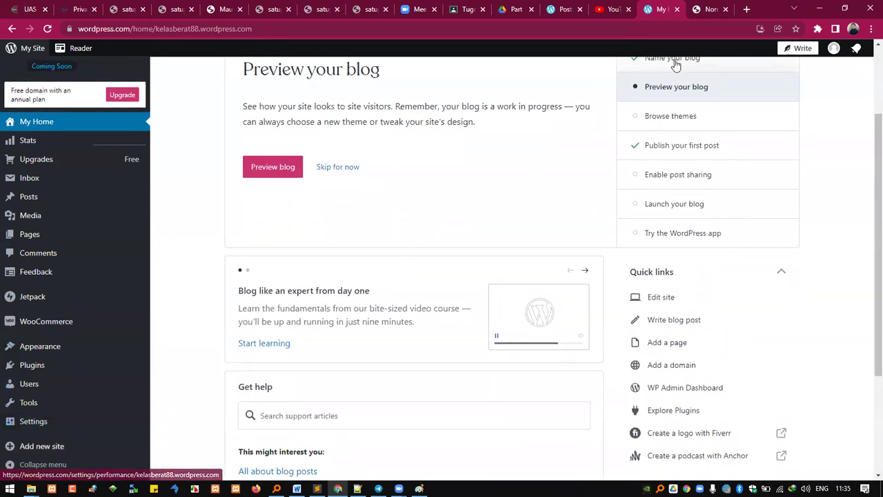
{"action": "left_click", "coordinate": [707, 6]}
Step: Bring up SIPUSAL's Sistem Informasi Eksekutif report tiles, checking the WordPress.com dashboard in between
{"action": "scroll", "coordinate": [7, 411], "scroll_direction": "down", "scroll_amount": 1}
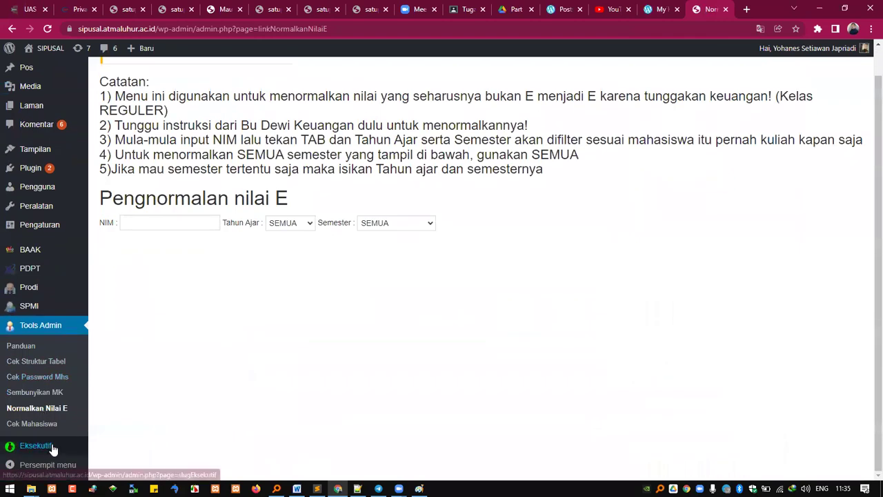
{"action": "mouse_move", "coordinate": [48, 227]}
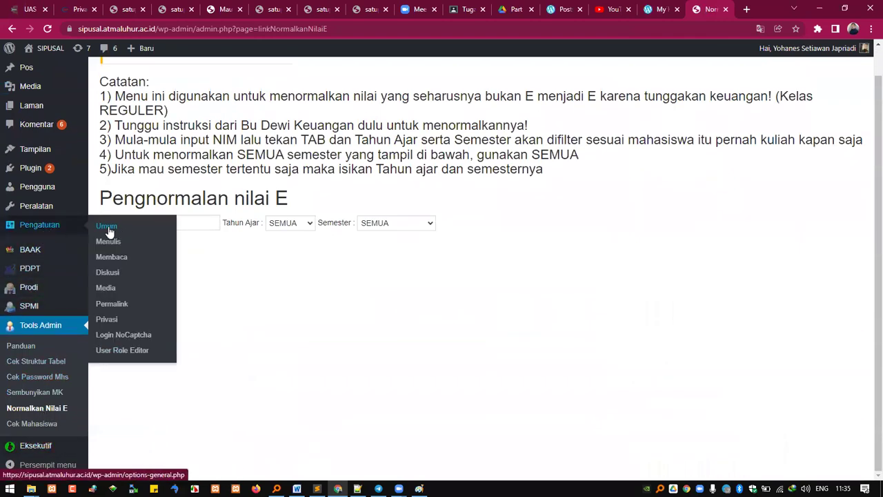
{"action": "left_click", "coordinate": [659, 9]}
{"action": "mouse_move", "coordinate": [142, 418]}
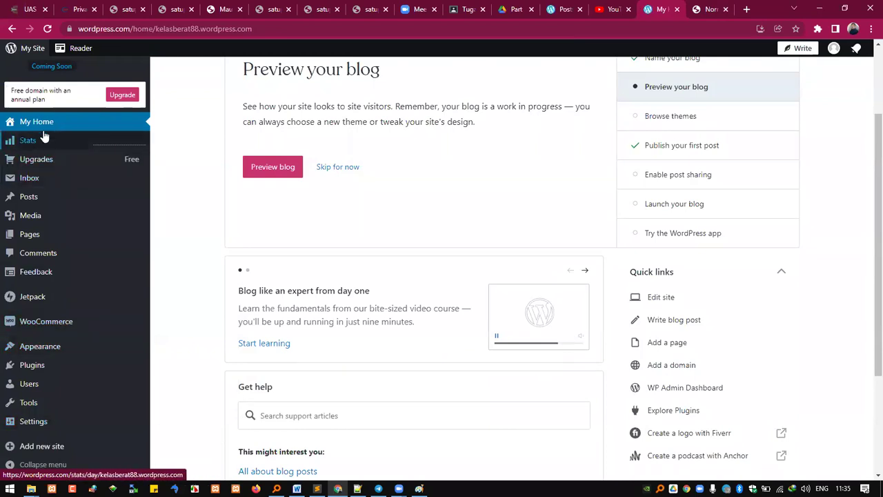
{"action": "left_click", "coordinate": [711, 9]}
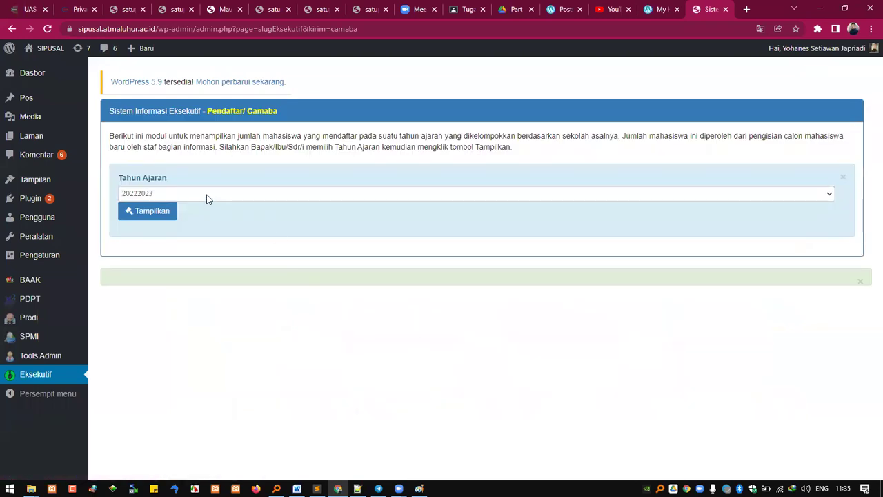
Step: Show the Pendaftar/Camaba applicants-per-school report for academic year 20222023
{"action": "left_click", "coordinate": [208, 195]}
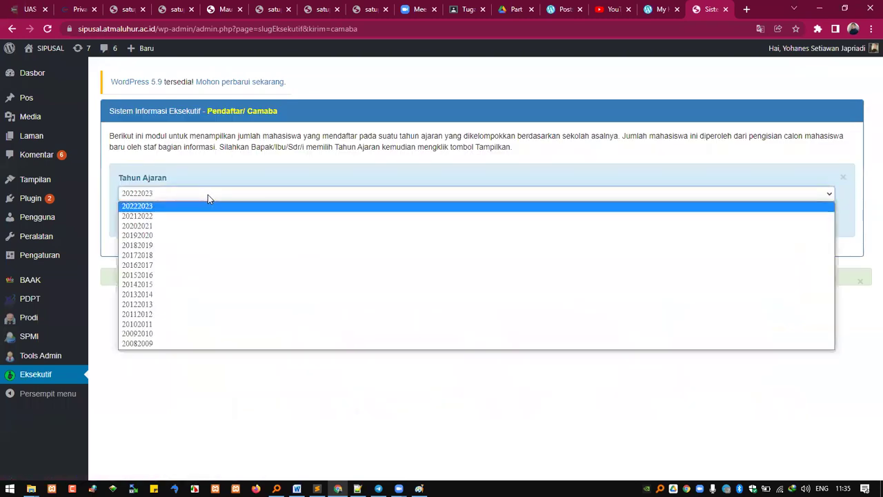
{"action": "left_click", "coordinate": [194, 207]}
{"action": "left_click", "coordinate": [156, 214]}
Step: Highlight SMA SANTO YOSEF PANGKALPINANG (10) and SMKN 2 PANGKALPINANG, then scroll through the school list
{"action": "scroll", "coordinate": [290, 287], "scroll_direction": "down", "scroll_amount": 2}
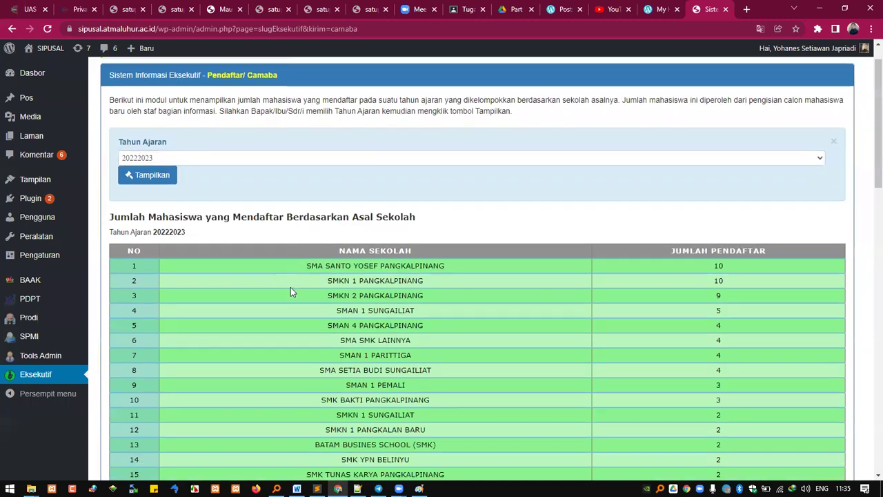
{"action": "left_click_drag", "start_coordinate": [344, 192], "coordinate": [725, 195]}
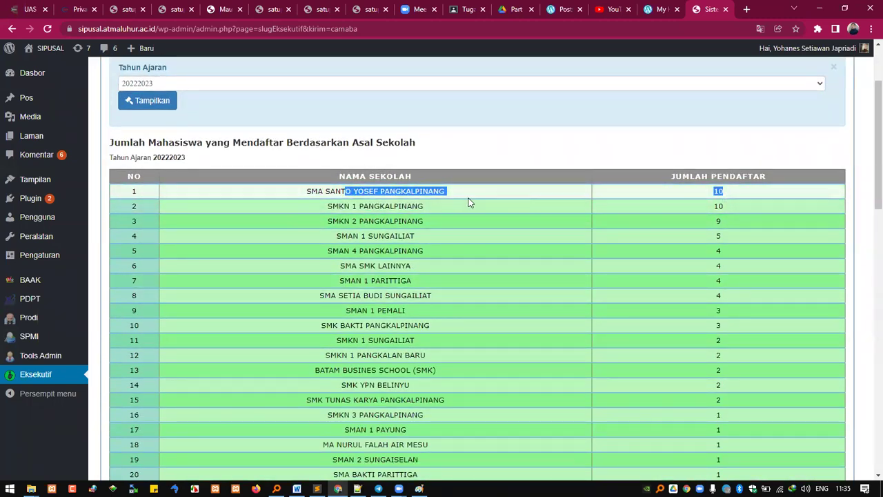
{"action": "left_click", "coordinate": [491, 201]}
{"action": "left_click_drag", "start_coordinate": [391, 220], "coordinate": [656, 228]}
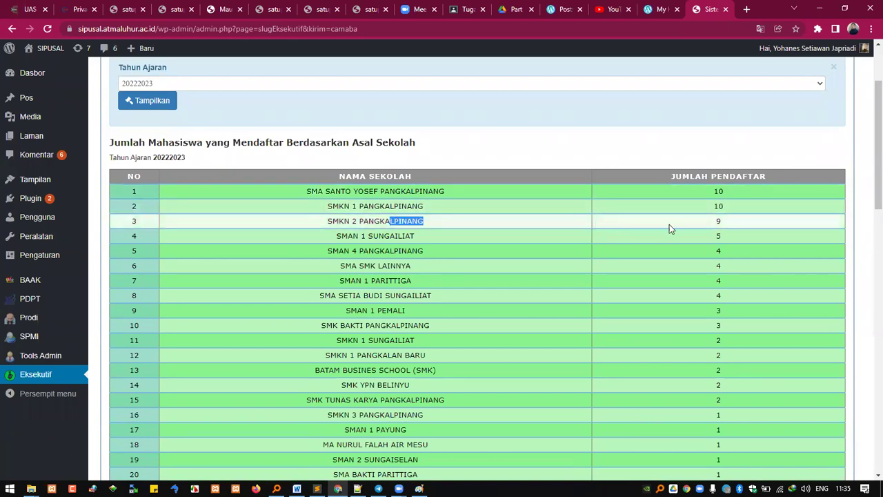
{"action": "scroll", "coordinate": [517, 366], "scroll_direction": "down", "scroll_amount": 3}
{"action": "scroll", "coordinate": [517, 366], "scroll_direction": "up", "scroll_amount": 1}
{"action": "scroll", "coordinate": [514, 355], "scroll_direction": "down", "scroll_amount": 2}
{"action": "scroll", "coordinate": [511, 347], "scroll_direction": "down", "scroll_amount": 6}
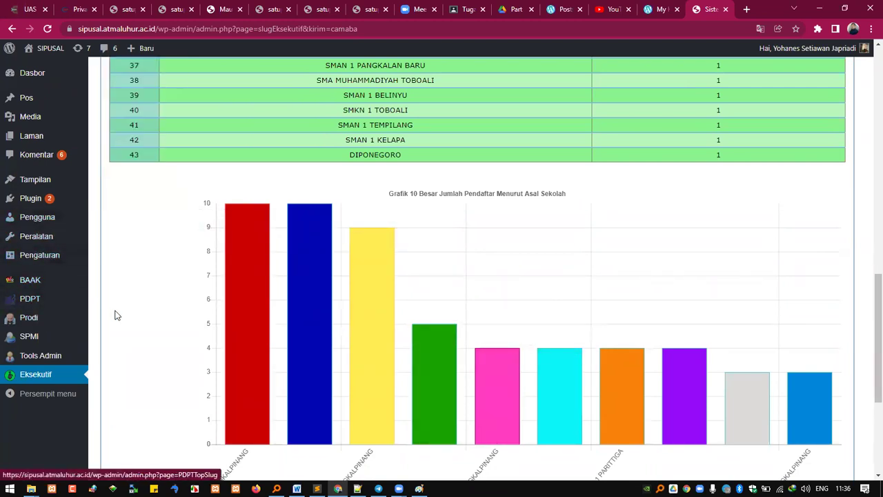
{"action": "scroll", "coordinate": [125, 330], "scroll_direction": "up", "scroll_amount": 2}
{"action": "scroll", "coordinate": [117, 338], "scroll_direction": "up", "scroll_amount": 8}
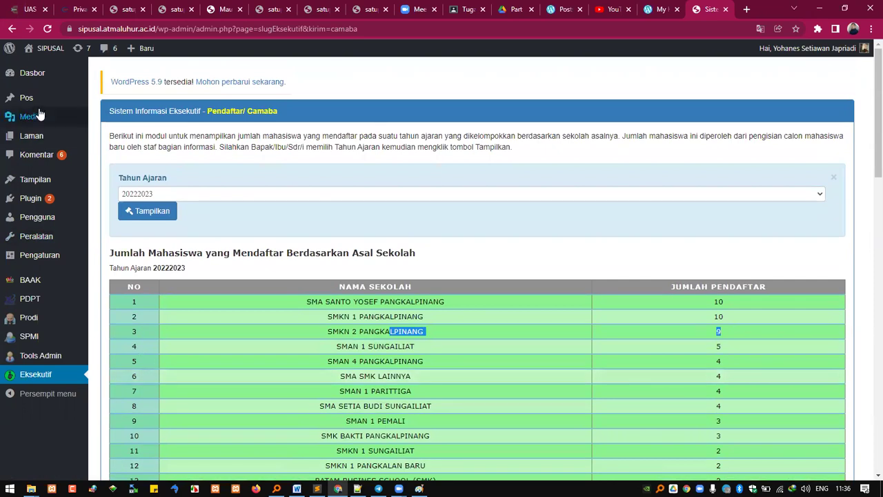
{"action": "mouse_move", "coordinate": [22, 338]}
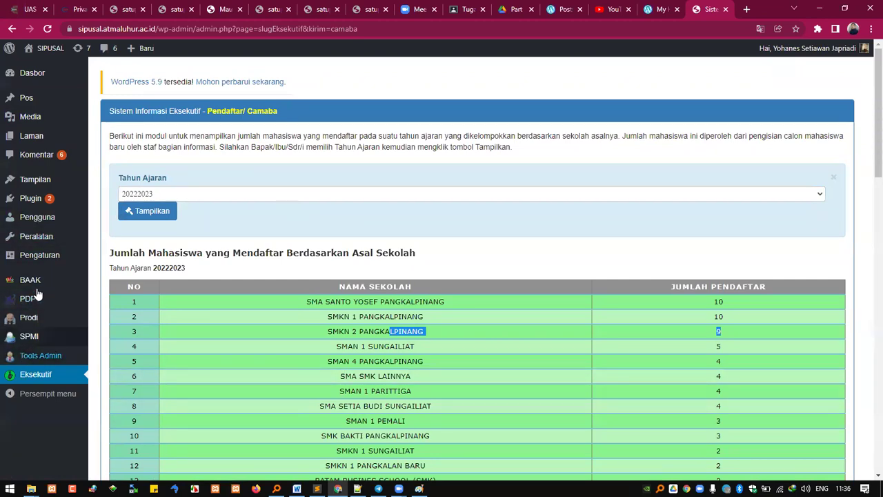
{"action": "scroll", "coordinate": [427, 317], "scroll_direction": "down", "scroll_amount": 4}
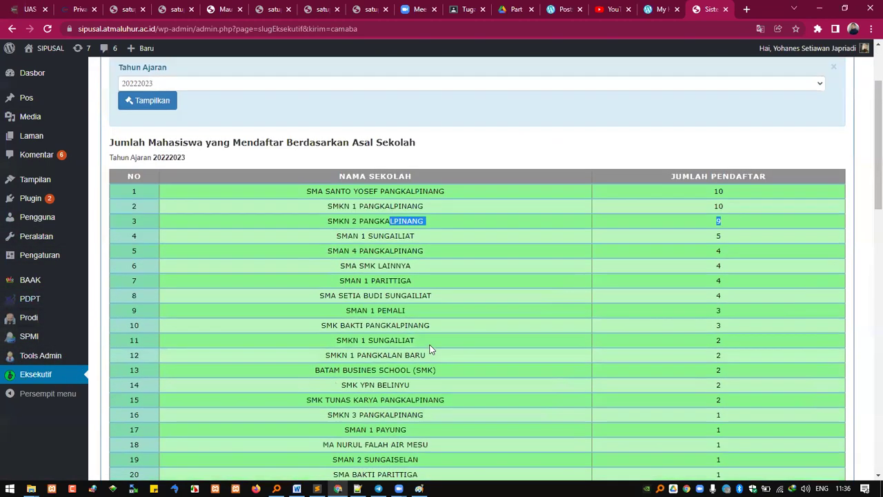
{"action": "scroll", "coordinate": [437, 366], "scroll_direction": "down", "scroll_amount": 7}
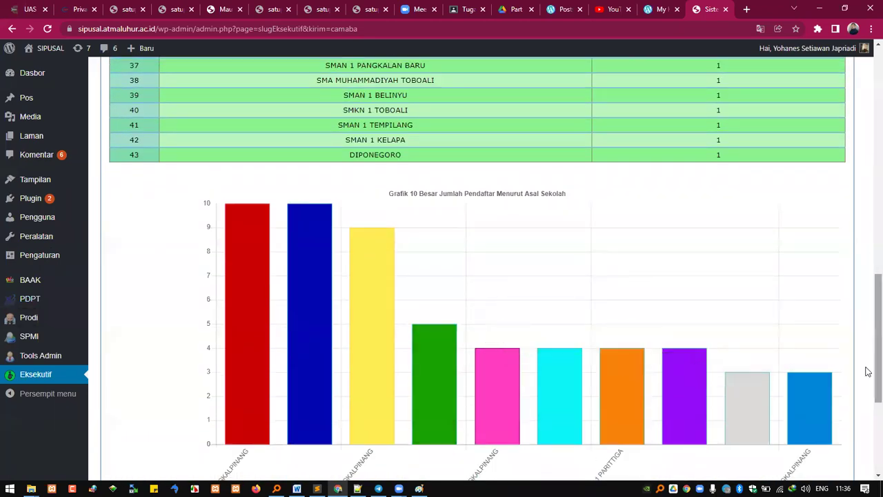
{"action": "scroll", "coordinate": [867, 276], "scroll_direction": "up", "scroll_amount": 10}
{"action": "scroll", "coordinate": [867, 137], "scroll_direction": "up", "scroll_amount": 1}
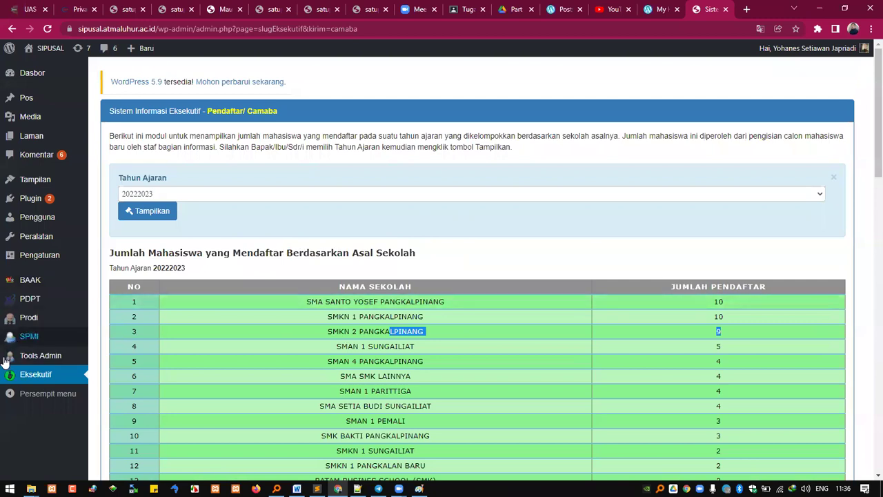
{"action": "mouse_move", "coordinate": [52, 358]}
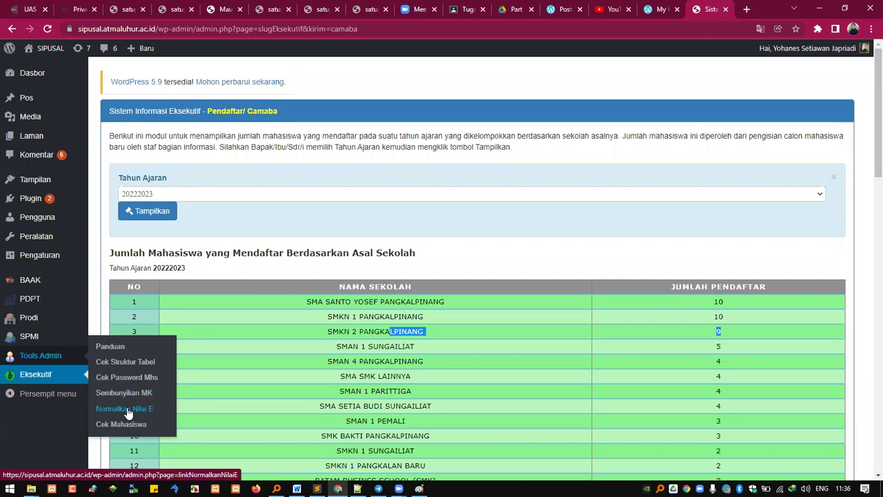
{"action": "mouse_move", "coordinate": [49, 296]}
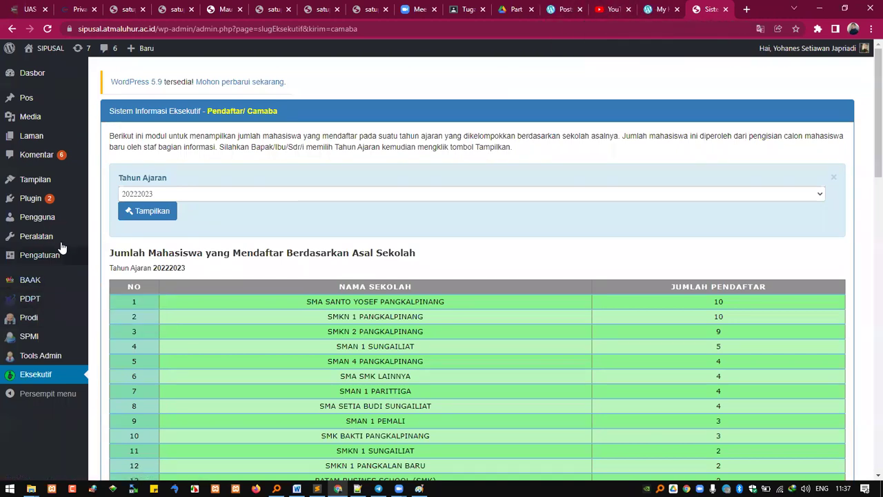
Step: Open SIAJAR's Kelompok > Mhs Reg & Trans > Entry Kelompok page
{"action": "mouse_move", "coordinate": [35, 282]}
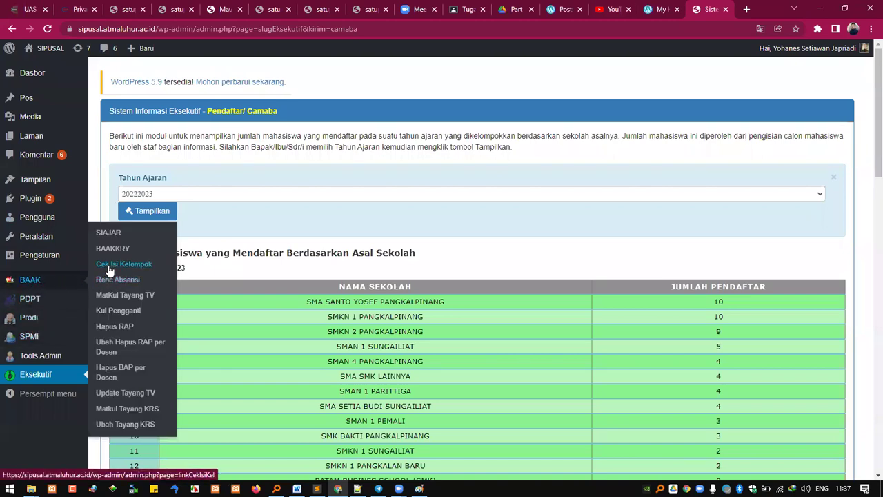
{"action": "left_click", "coordinate": [106, 238]}
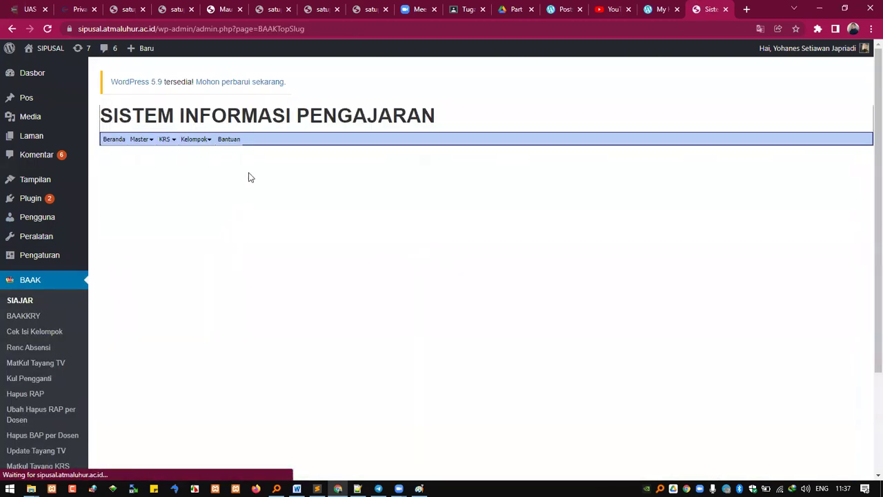
{"action": "left_click", "coordinate": [197, 140]}
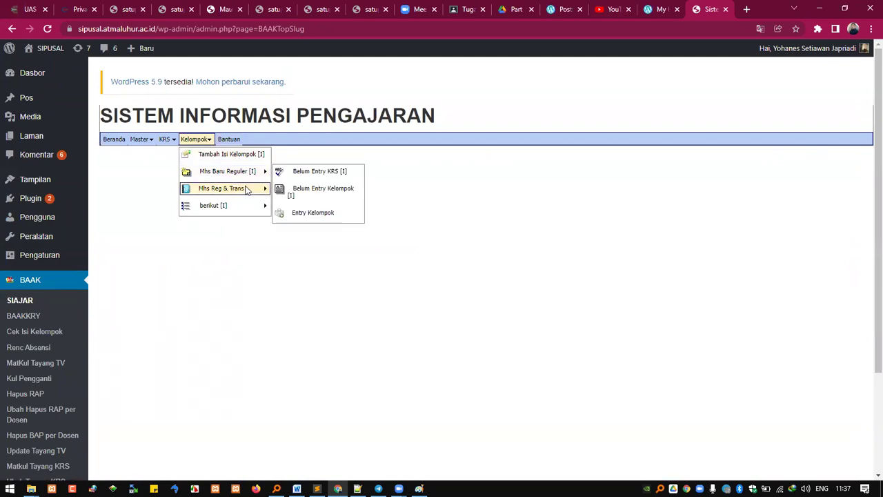
{"action": "mouse_move", "coordinate": [249, 193]}
{"action": "left_click", "coordinate": [327, 189]}
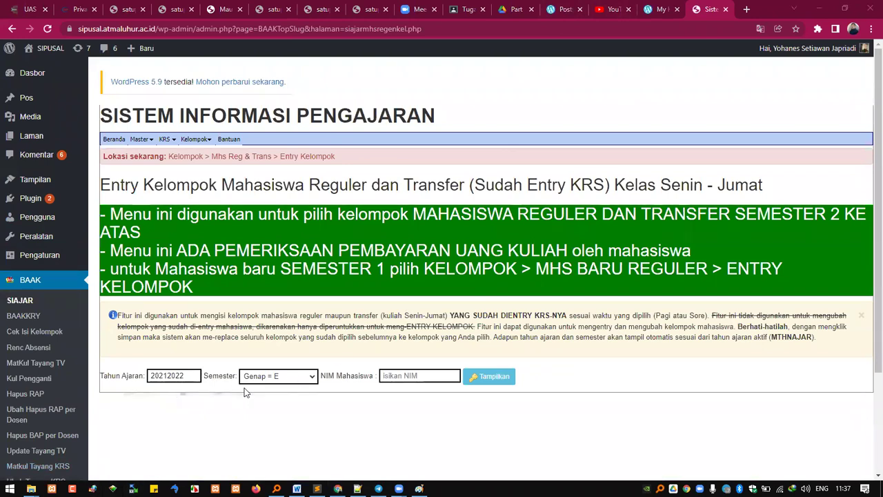
Step: Enter the student's NIM and list their six 20212022 Genap course groups totalling 17 SKS
{"action": "left_click", "coordinate": [409, 376]}
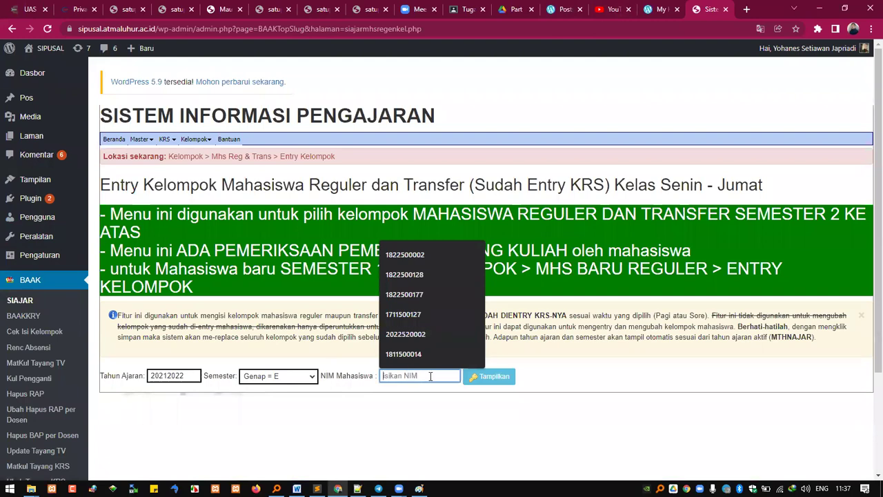
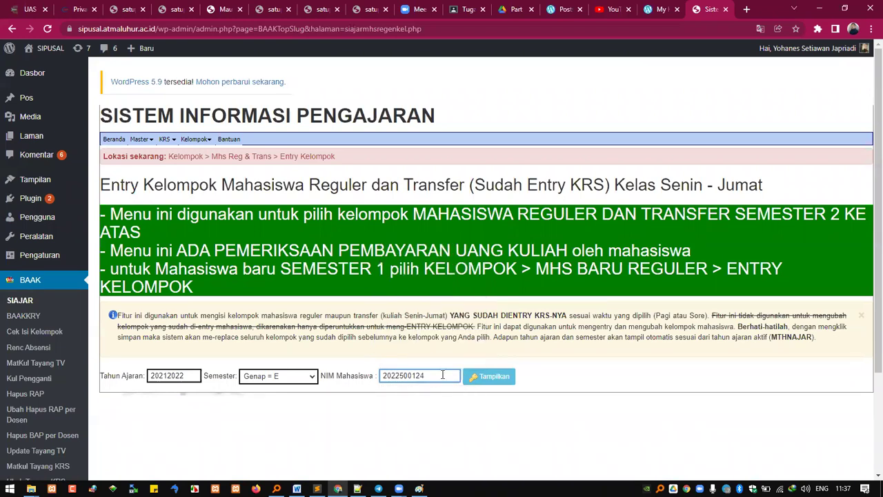
{"action": "left_click", "coordinate": [490, 376]}
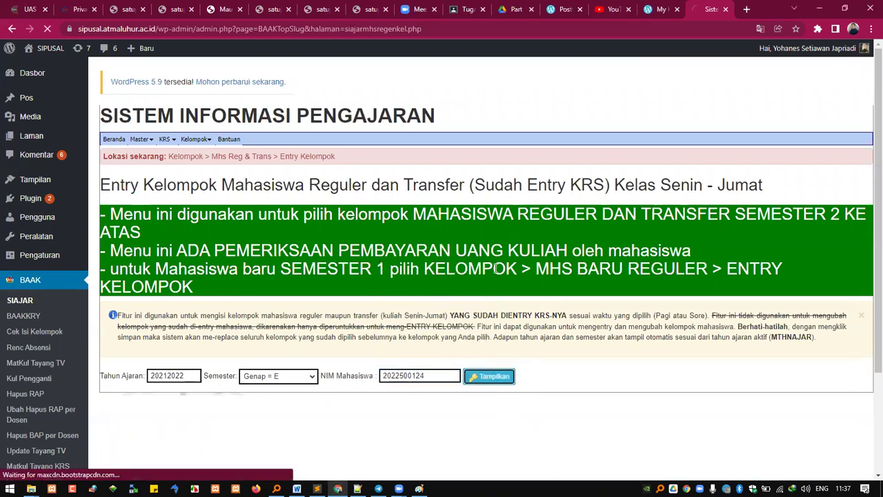
{"action": "scroll", "coordinate": [494, 306], "scroll_direction": "down", "scroll_amount": 2}
{"action": "scroll", "coordinate": [494, 306], "scroll_direction": "down", "scroll_amount": 1}
{"action": "scroll", "coordinate": [490, 325], "scroll_direction": "down", "scroll_amount": 3}
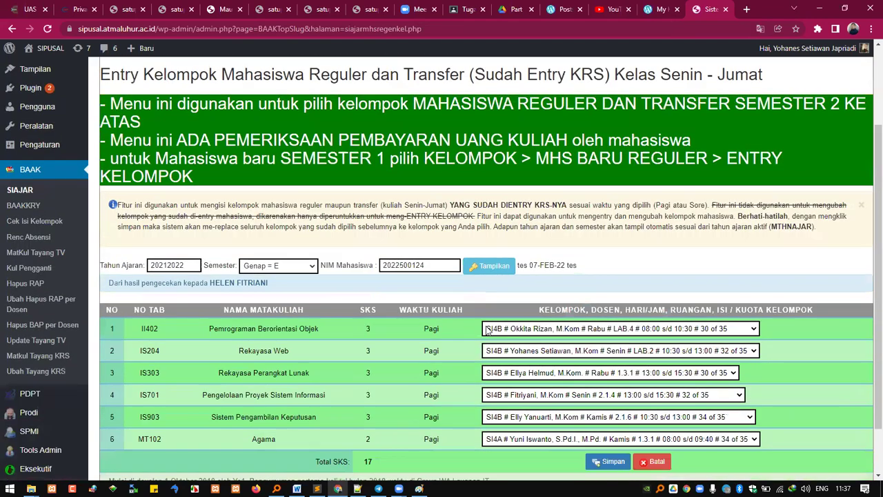
{"action": "scroll", "coordinate": [483, 316], "scroll_direction": "down", "scroll_amount": 2}
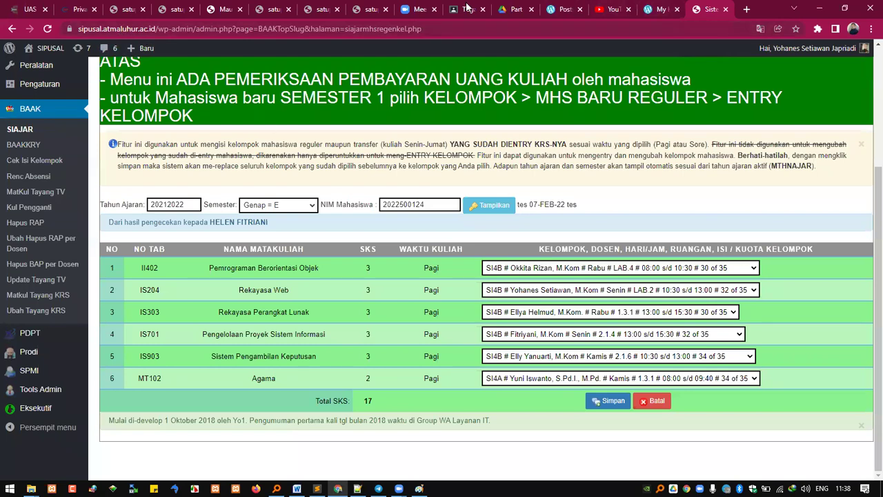
Step: Check the three published posts in WordPress.com's Posts list, then return to the Rekayasa Web slides PDF
{"action": "left_click", "coordinate": [516, 8]}
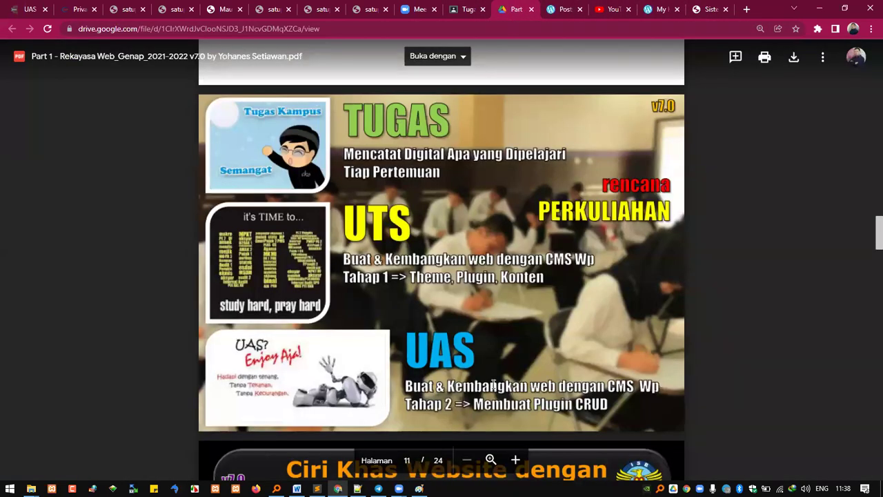
{"action": "left_click", "coordinate": [710, 7]}
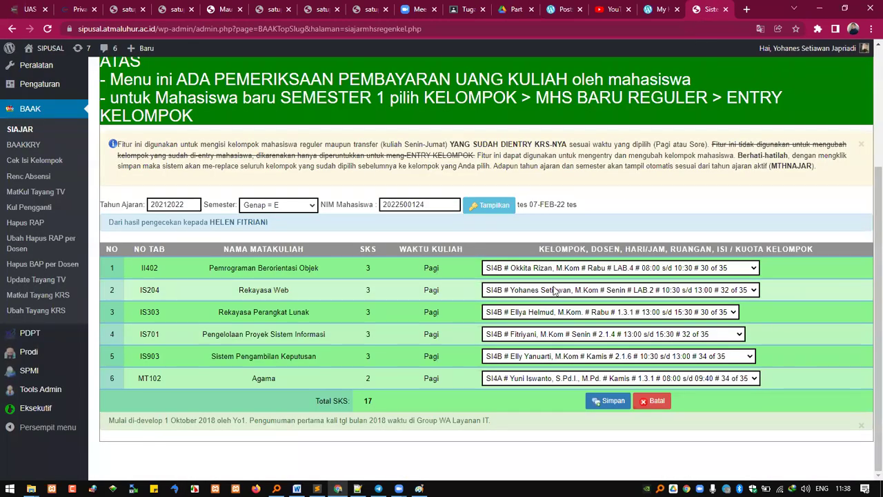
{"action": "left_click", "coordinate": [658, 9]}
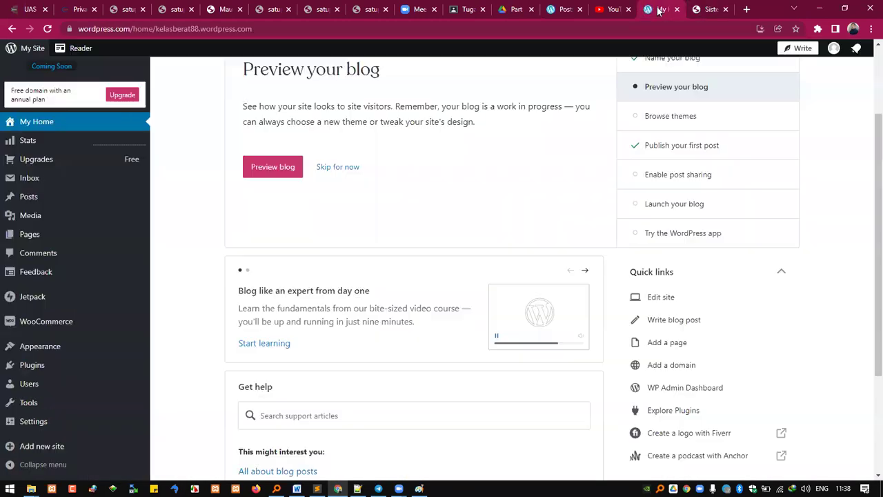
{"action": "left_click", "coordinate": [556, 8]}
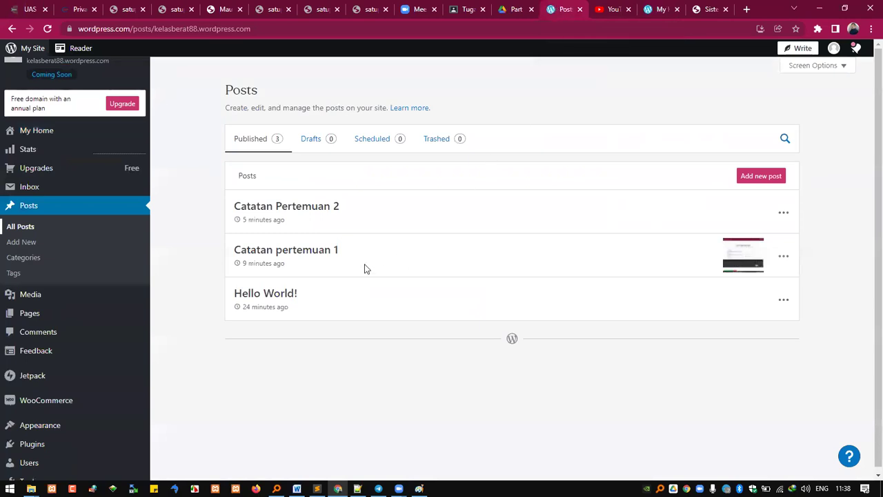
{"action": "left_click", "coordinate": [511, 9]}
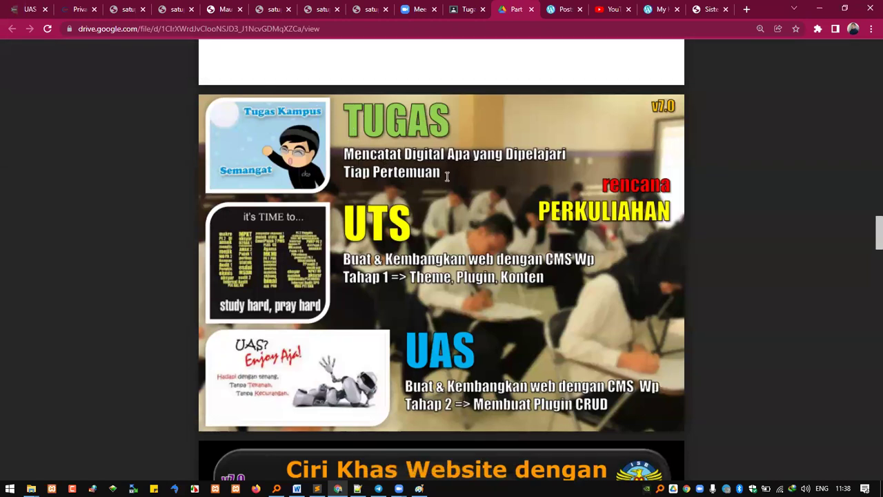
{"action": "left_click", "coordinate": [297, 489]}
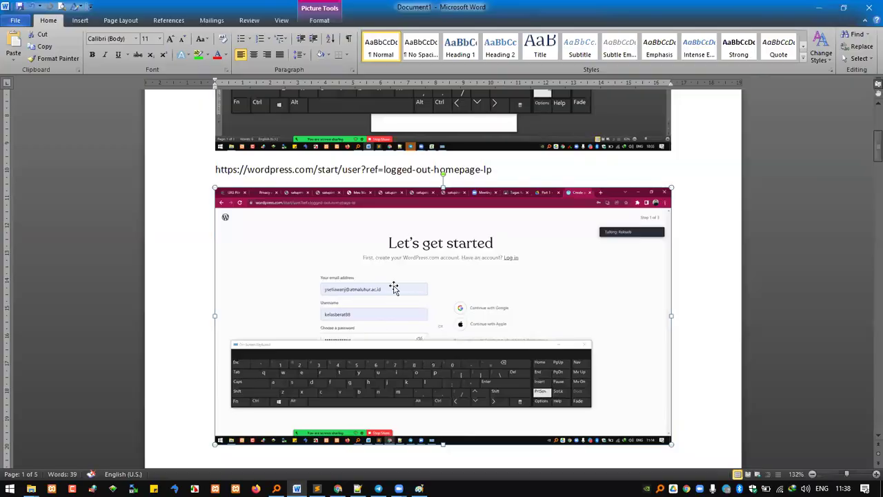
{"action": "scroll", "coordinate": [458, 355], "scroll_direction": "down", "scroll_amount": 5}
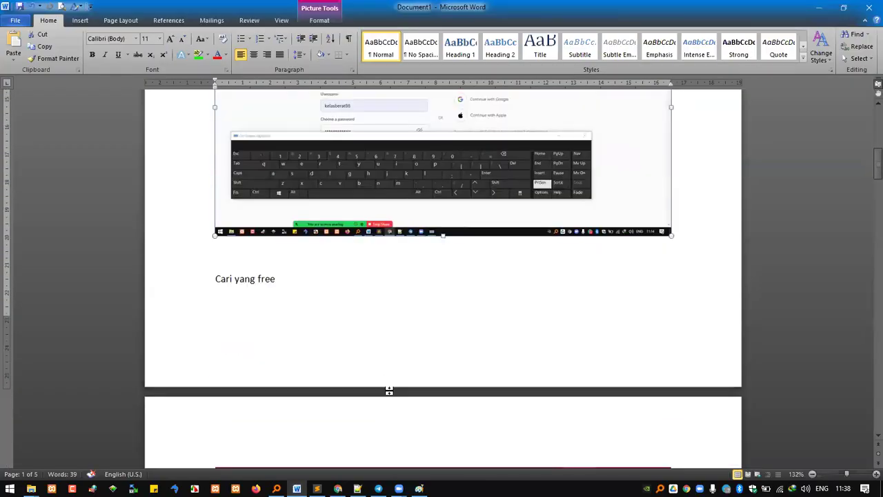
{"action": "scroll", "coordinate": [389, 390], "scroll_direction": "down", "scroll_amount": 12}
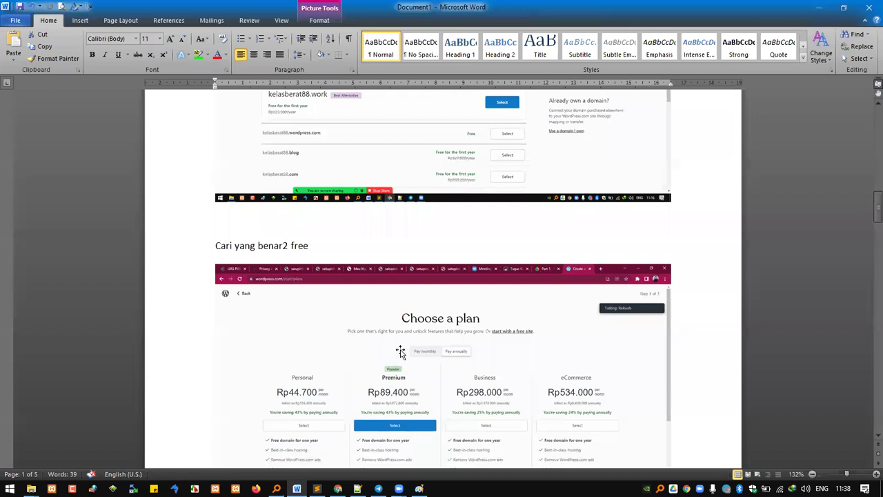
{"action": "left_click", "coordinate": [318, 245]}
{"action": "key", "text": "alt+Tab"}
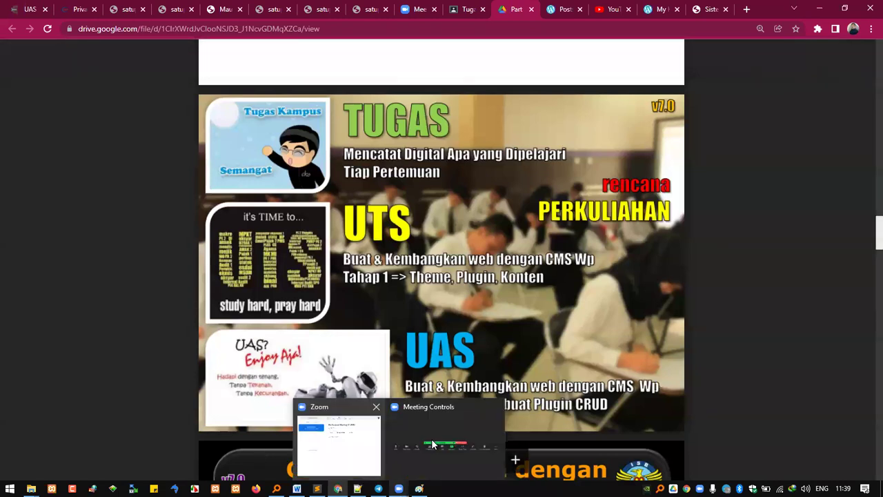
Step: Copy the Catatan pertemuan 1 post link from the REKWEB SI4B 2122 E Telegram group
{"action": "left_click", "coordinate": [378, 489]}
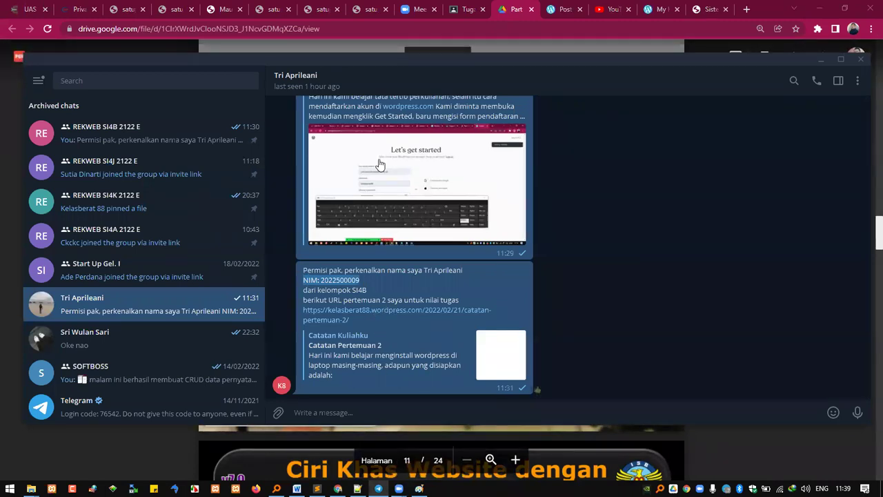
{"action": "scroll", "coordinate": [411, 204], "scroll_direction": "up", "scroll_amount": 3}
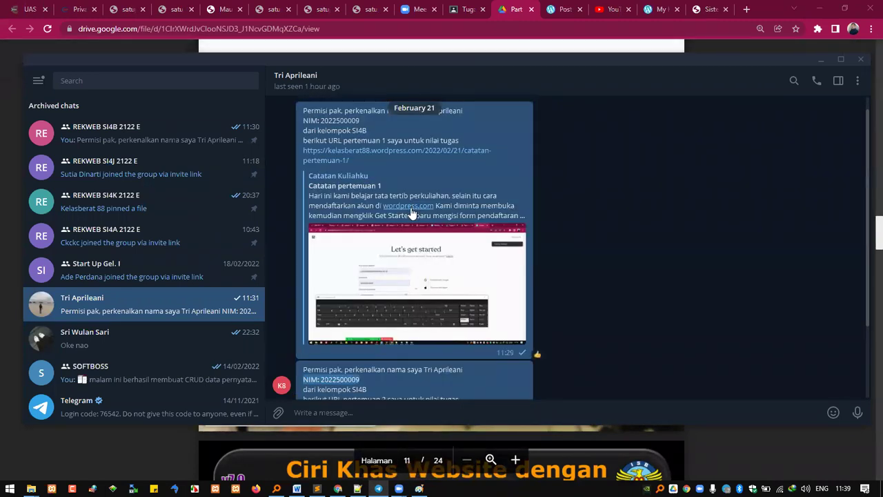
{"action": "scroll", "coordinate": [412, 212], "scroll_direction": "down", "scroll_amount": 3}
{"action": "left_click", "coordinate": [186, 143]}
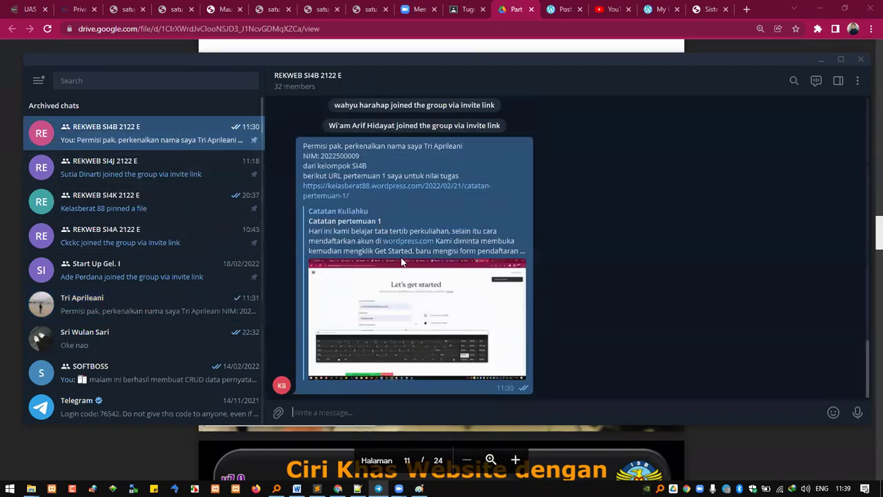
{"action": "right_click", "coordinate": [377, 188]}
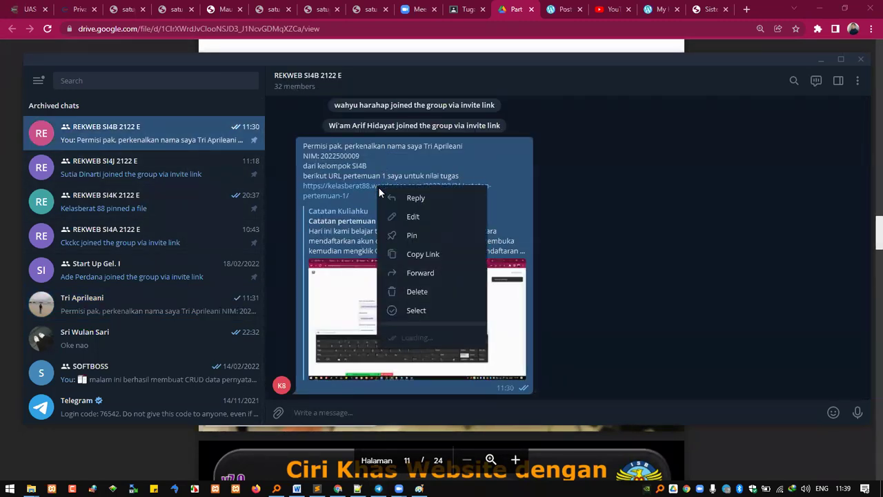
{"action": "left_click", "coordinate": [423, 254]}
Step: Paste the copied link into Chrome's address bar to load the Catatan pertemuan 1 post
{"action": "left_click", "coordinate": [683, 45]}
{"action": "left_click", "coordinate": [707, 9]}
{"action": "left_click", "coordinate": [698, 29]}
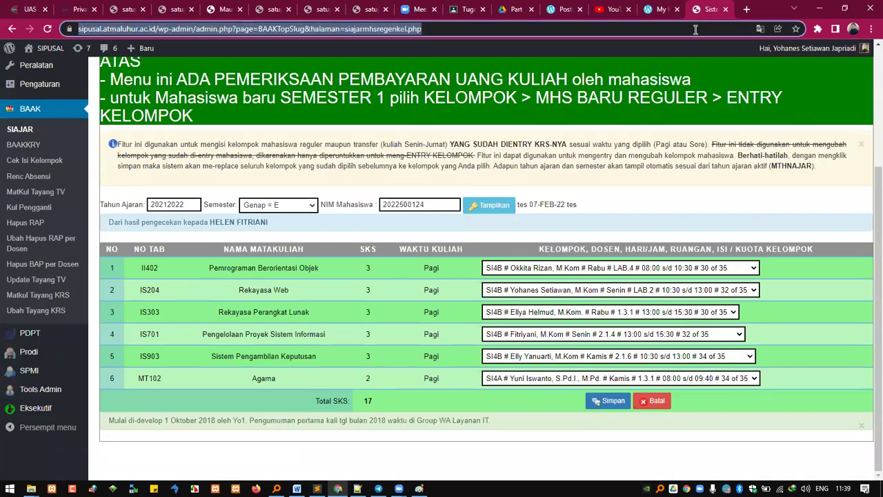
{"action": "type", "text": "https://kelasberat88.wordpress.com/2022/02/21/catatan-pertemuan-1/"}
{"action": "key", "text": "Return"}
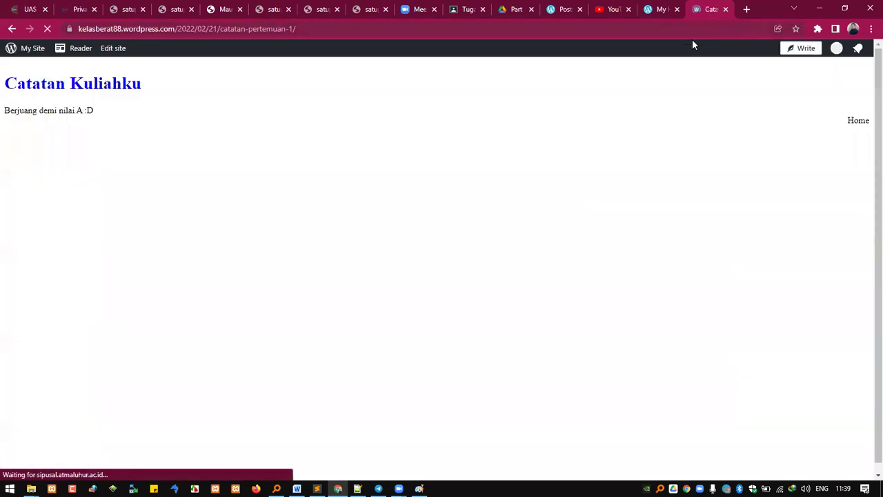